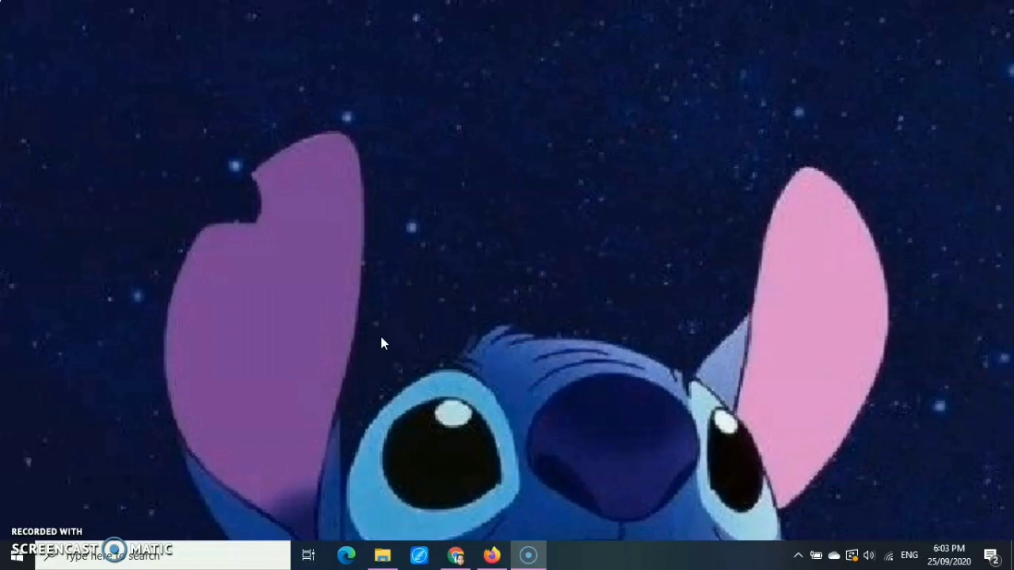
left_click(490, 558)
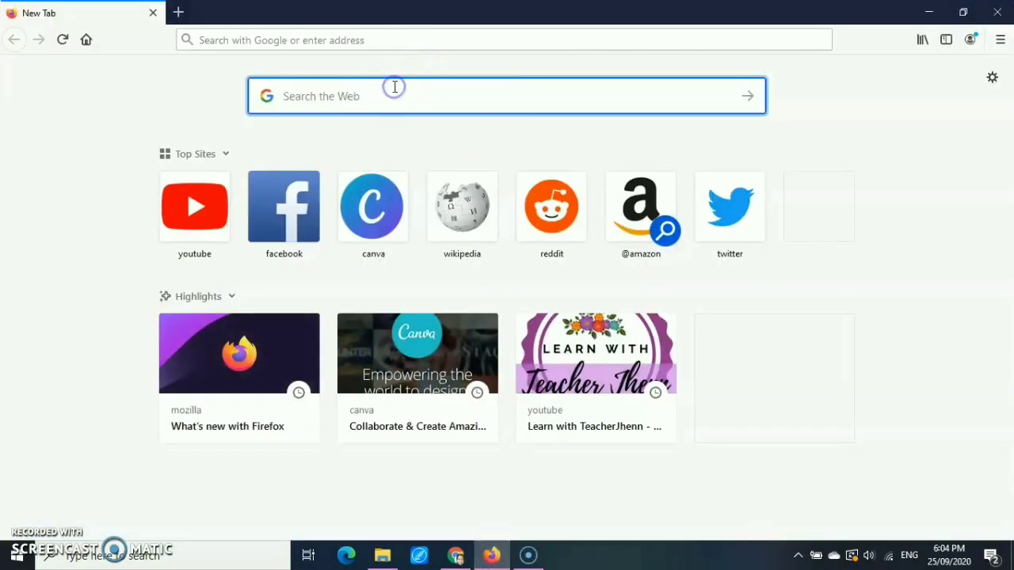
type("www")
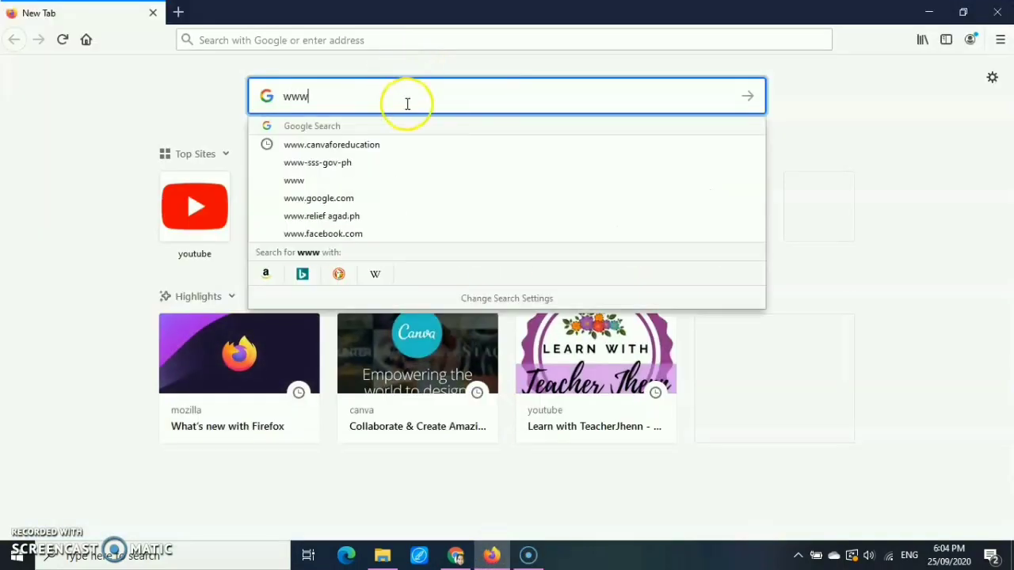
type(".can")
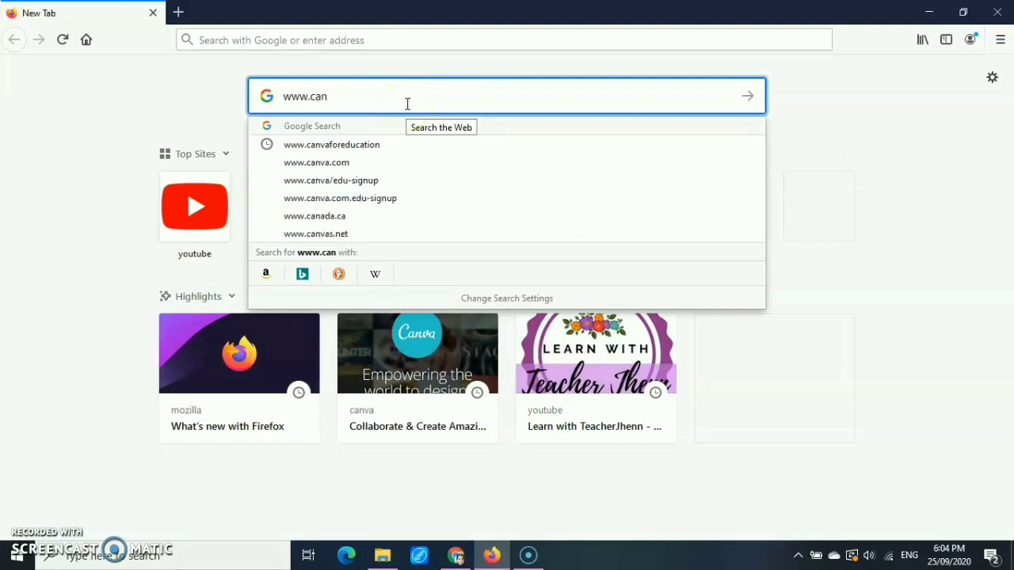
type("va.c")
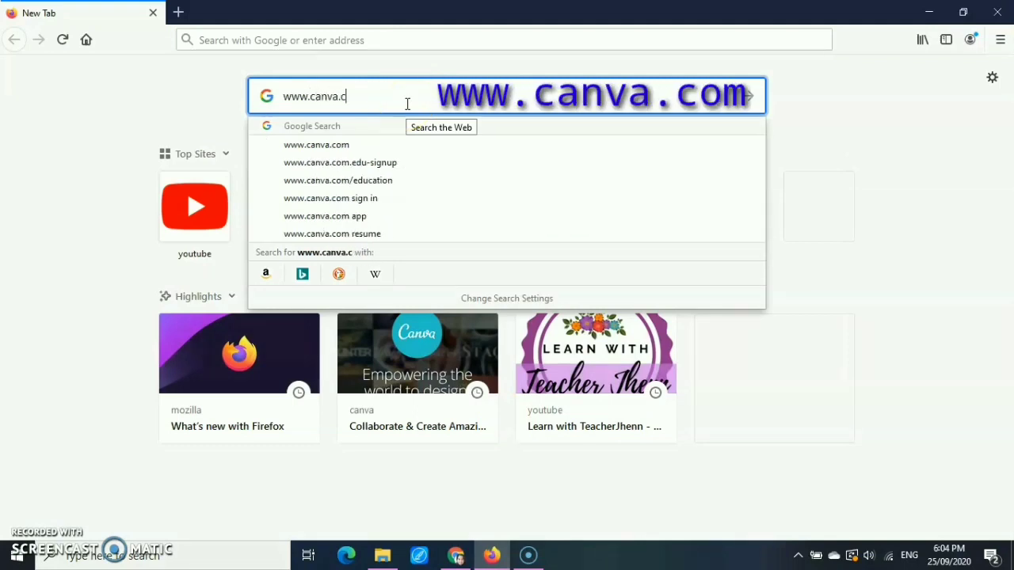
type("om")
key("Return")
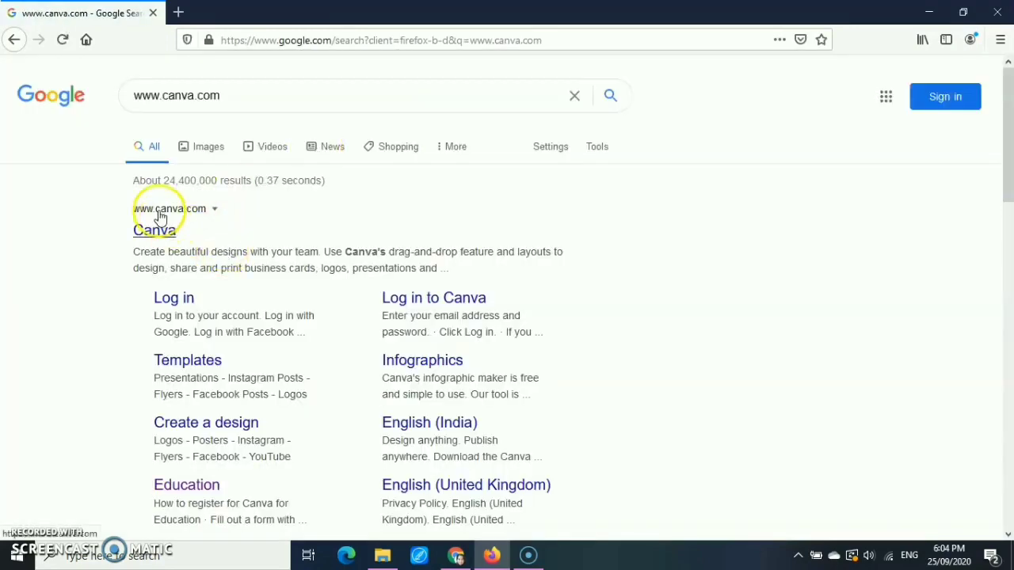
Step: Go to canva.com from the results and choose Sign up with email
left_click(159, 213)
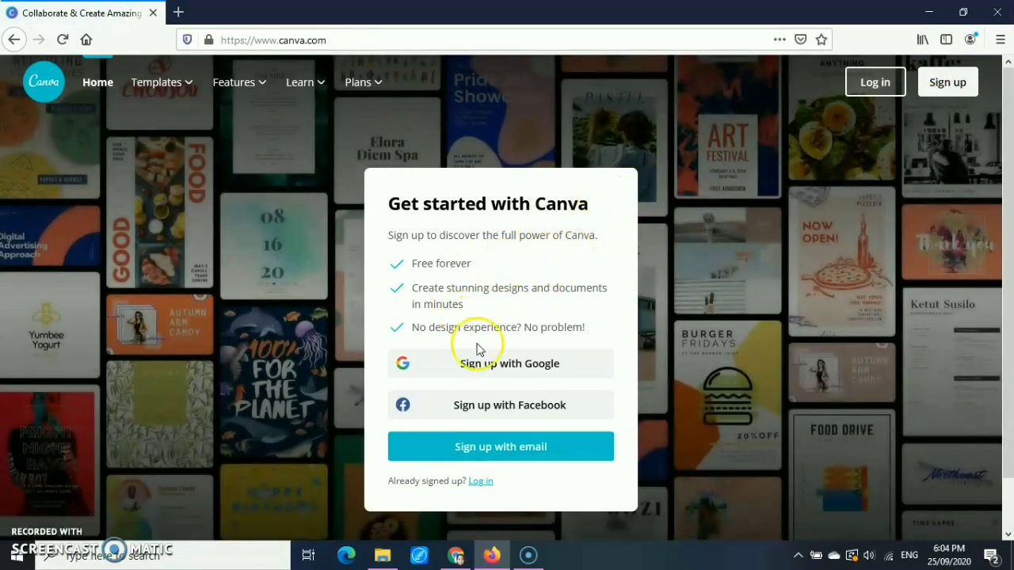
scroll(503, 380, "down", 1)
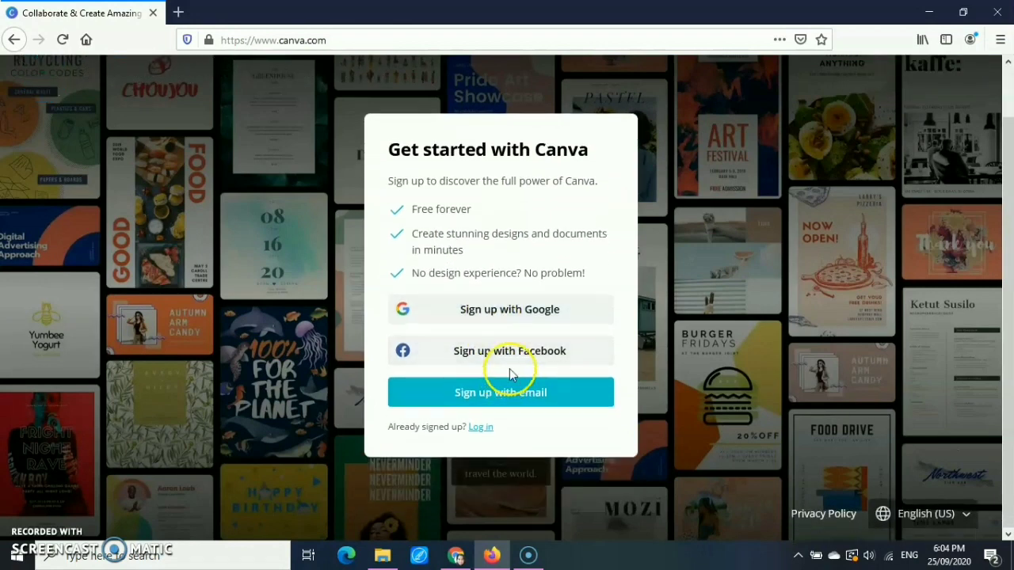
scroll(586, 428, "up", 1)
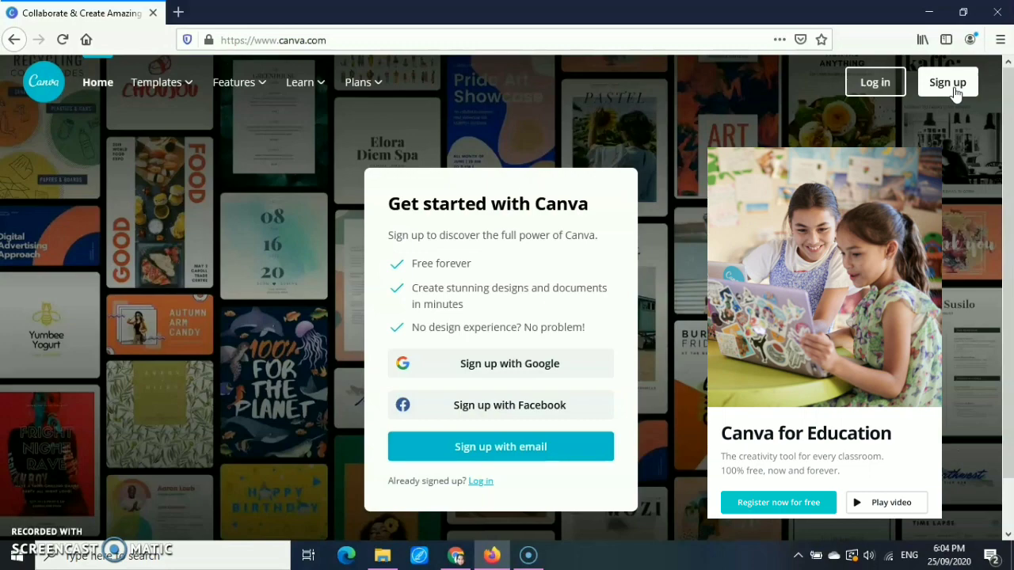
left_click(954, 89)
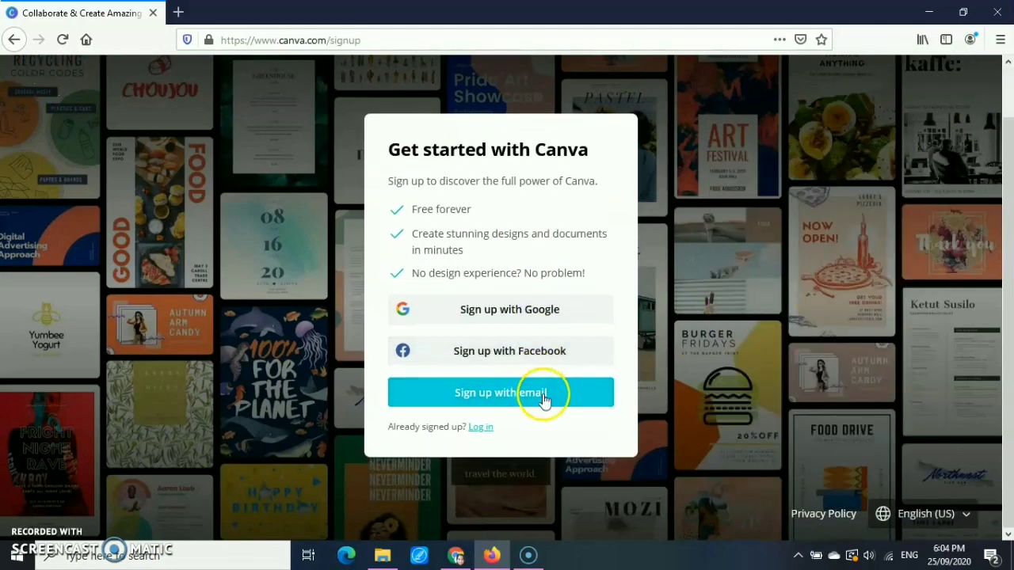
left_click(544, 395)
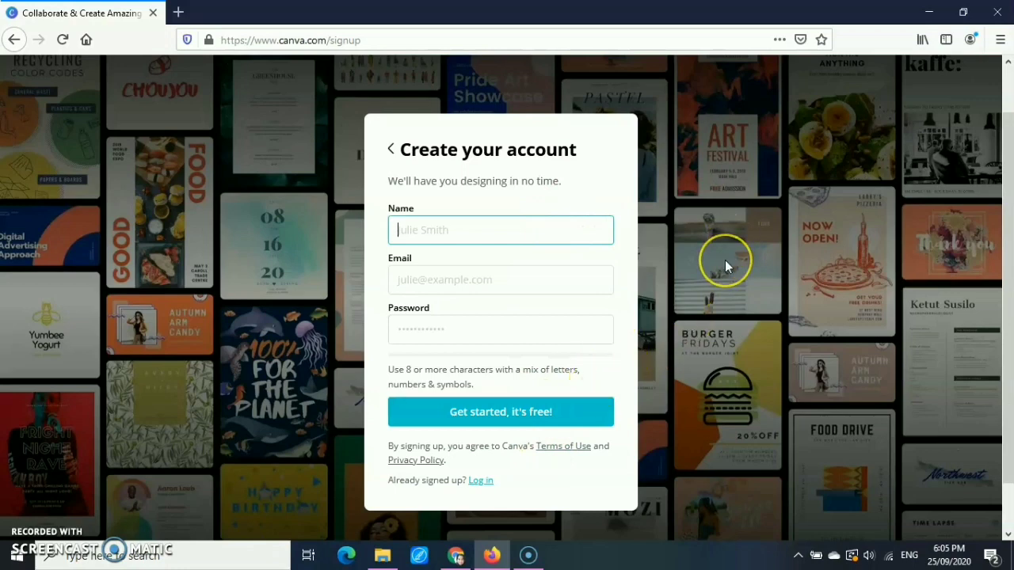
scroll(748, 269, "up", 2)
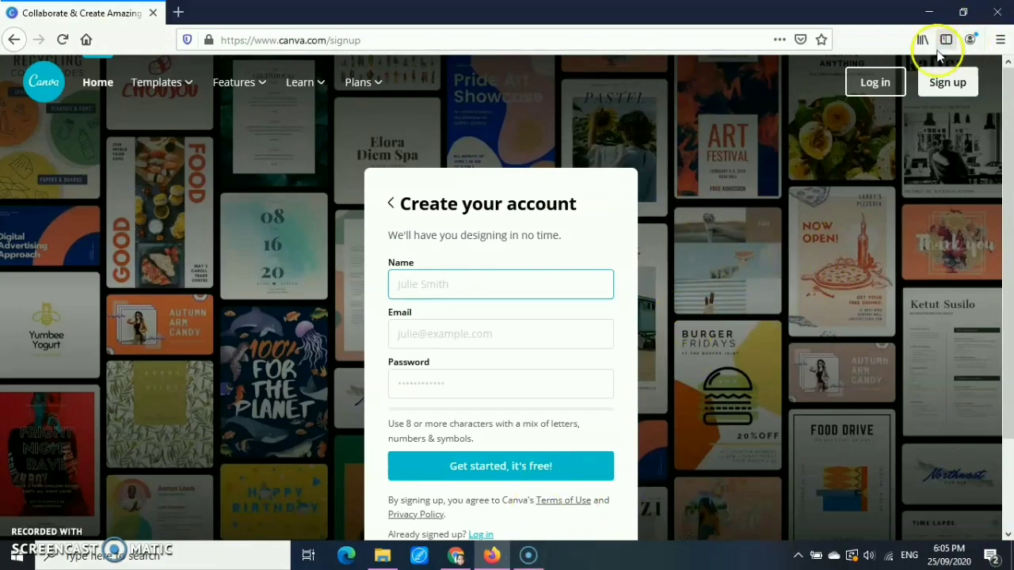
Step: Switch to the signed-in Canva home in Chrome and open the Create a design list
left_click(456, 557)
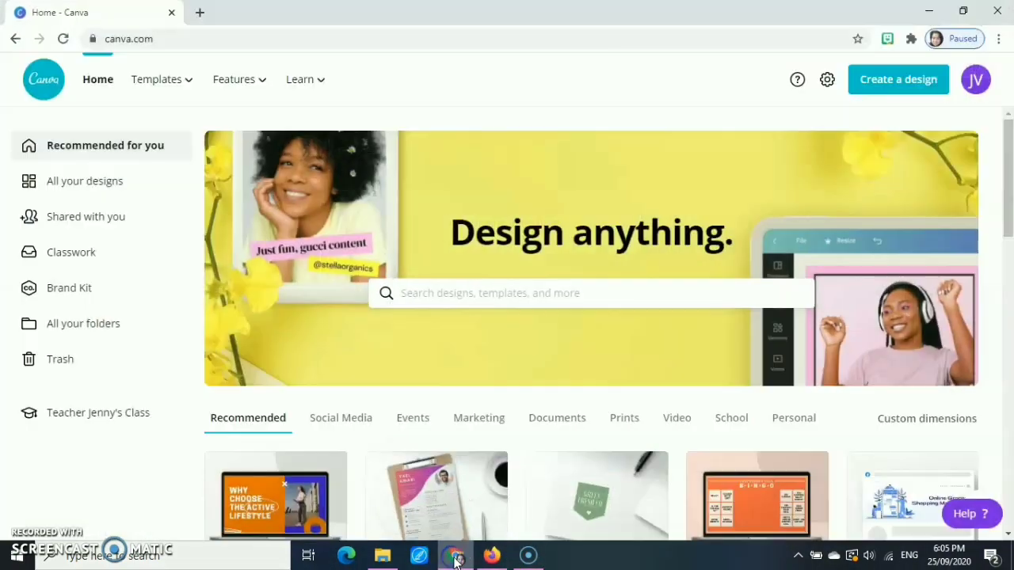
left_click(889, 82)
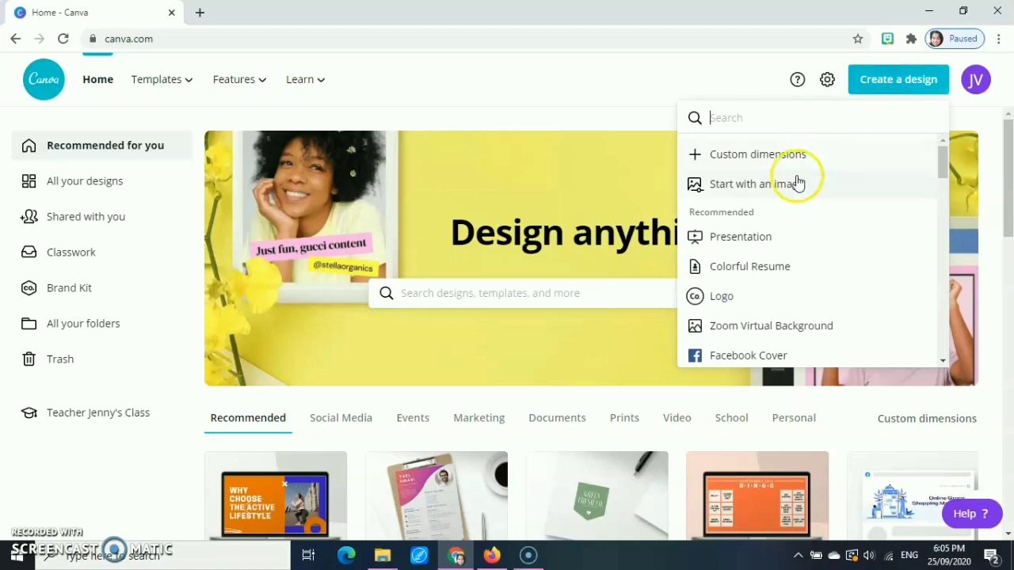
scroll(747, 248, "down", 2)
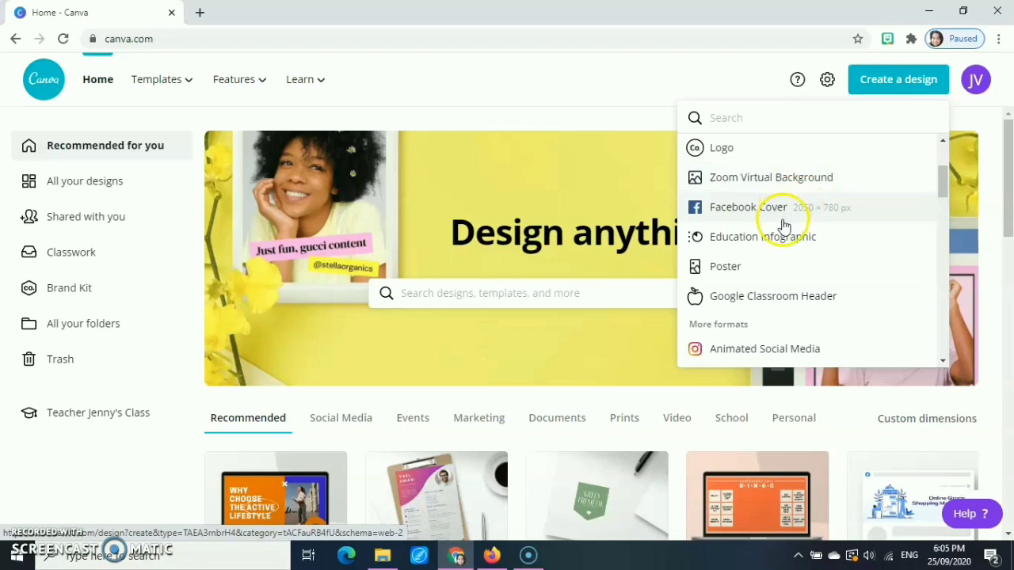
scroll(782, 225, "down", 1)
scroll(760, 238, "down", 1)
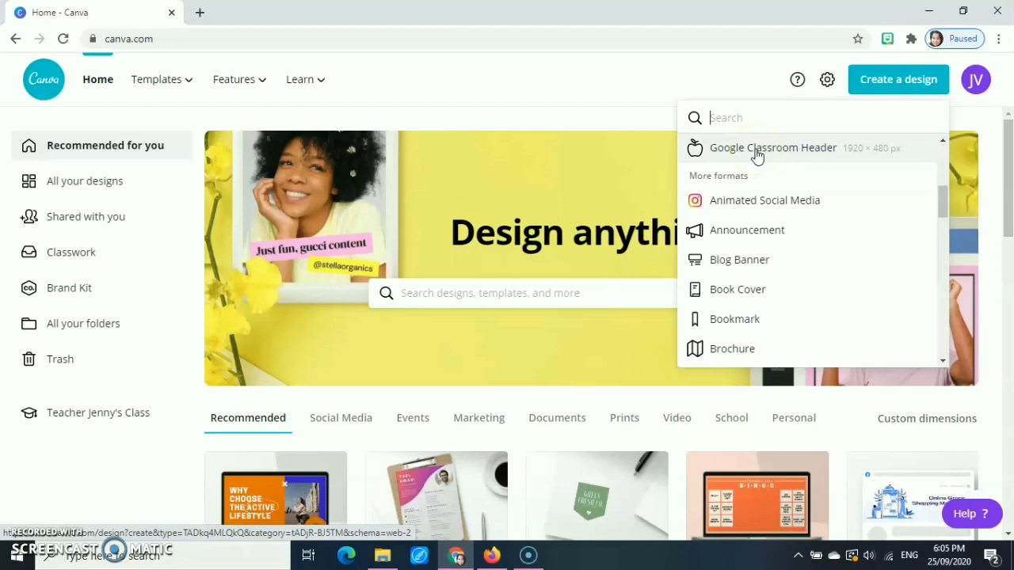
scroll(799, 182, "down", 1)
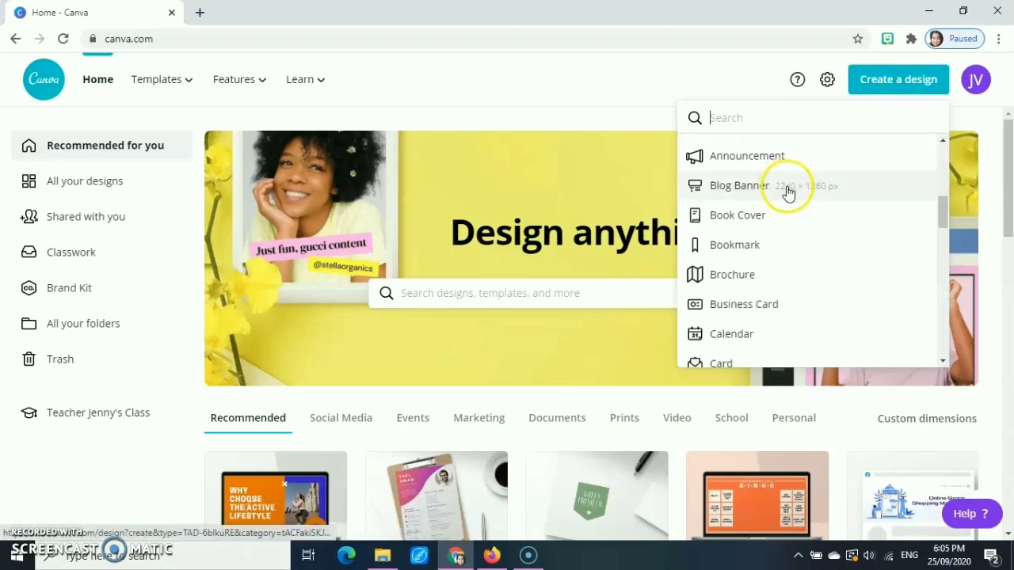
Step: Scroll through the design types, then close and reopen the list
scroll(789, 197, "up", 2)
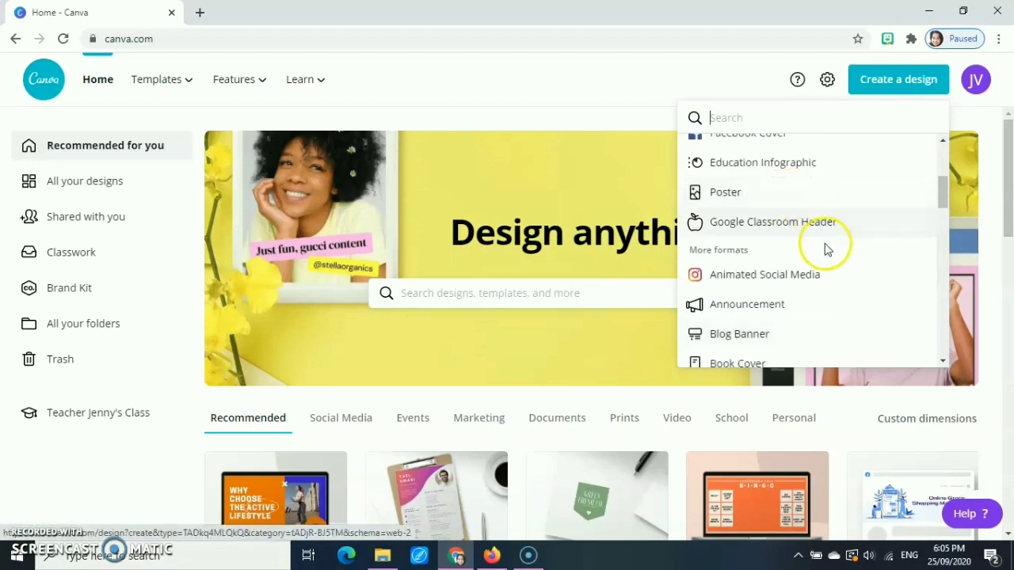
scroll(826, 258, "down", 2)
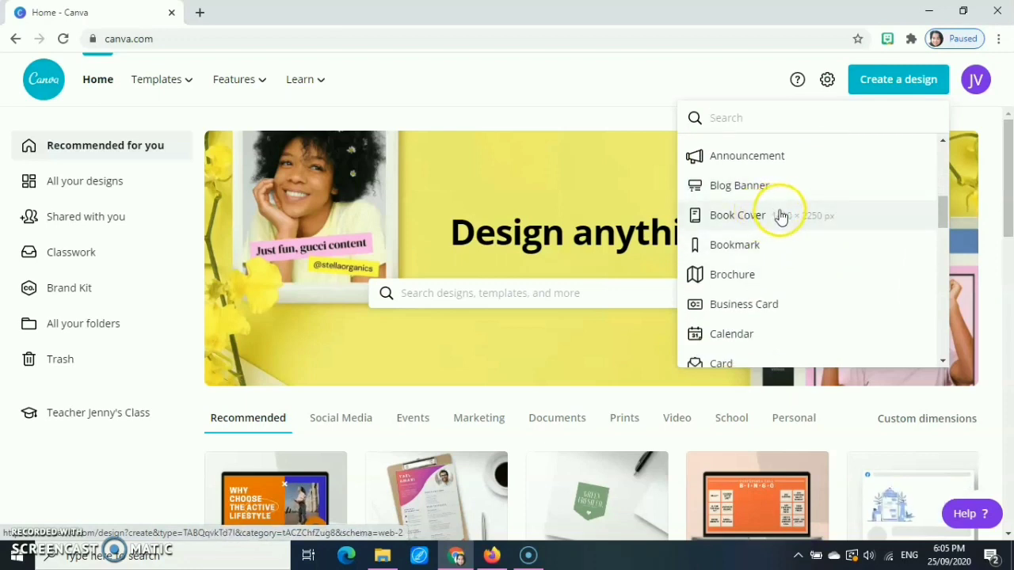
scroll(779, 225, "down", 1)
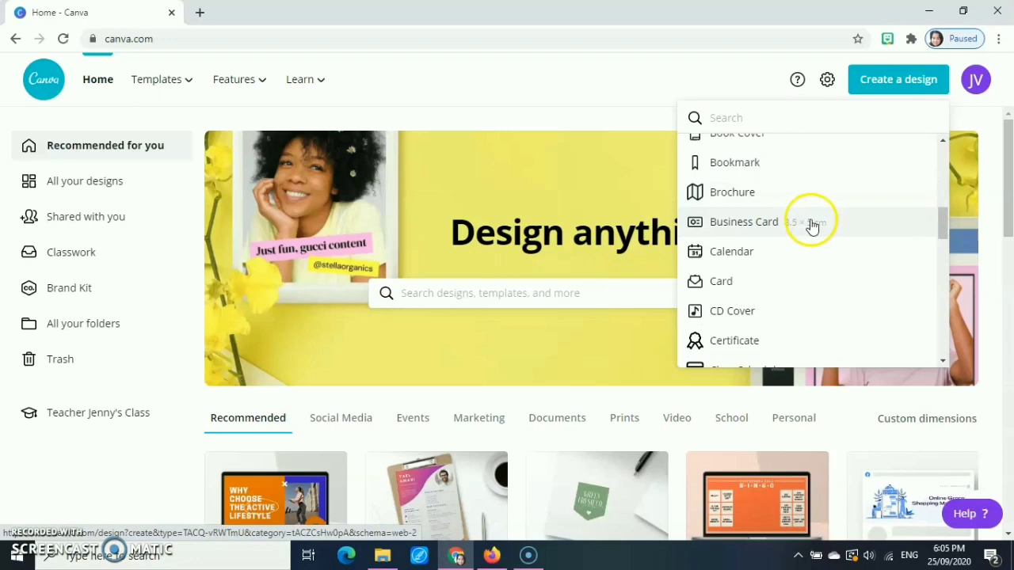
scroll(812, 225, "down", 1)
scroll(813, 226, "down", 1)
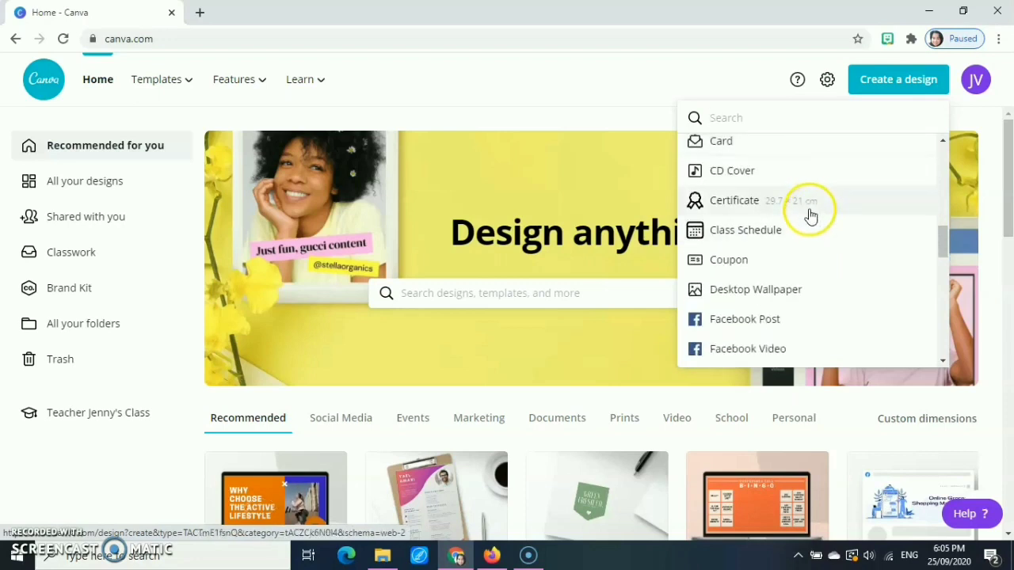
scroll(810, 215, "down", 1)
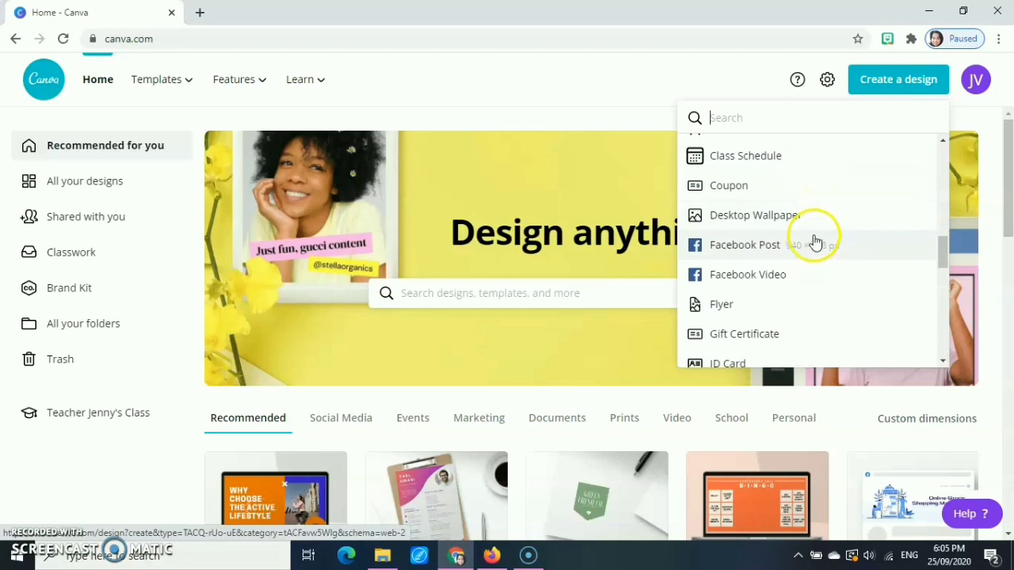
scroll(815, 234, "down", 1)
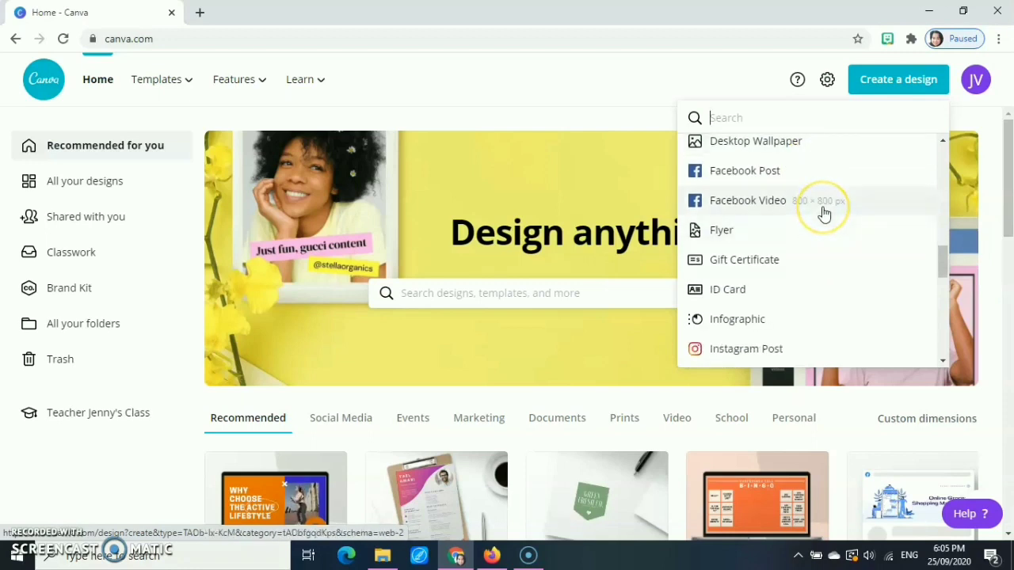
scroll(823, 213, "down", 5)
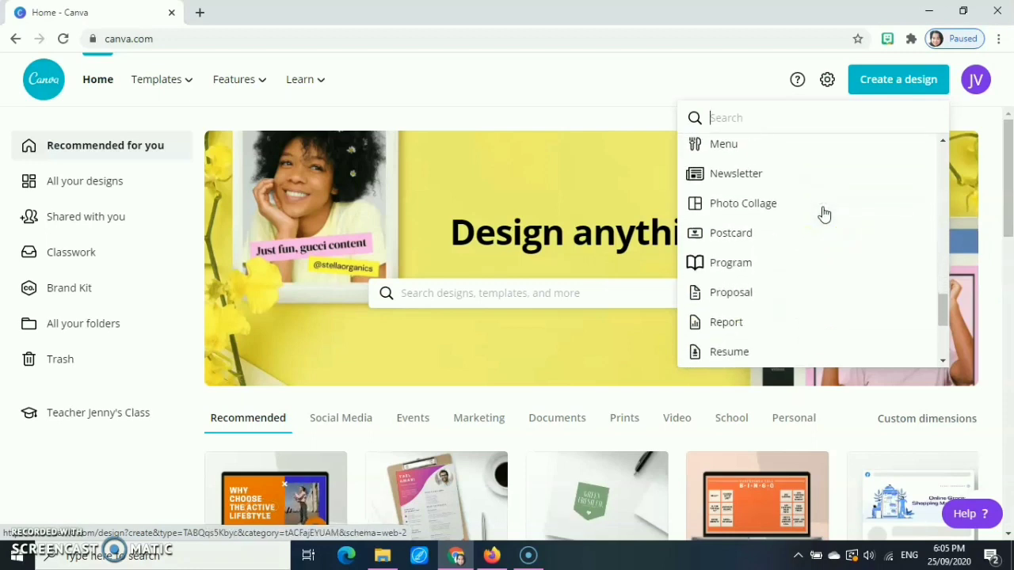
scroll(824, 214, "down", 3)
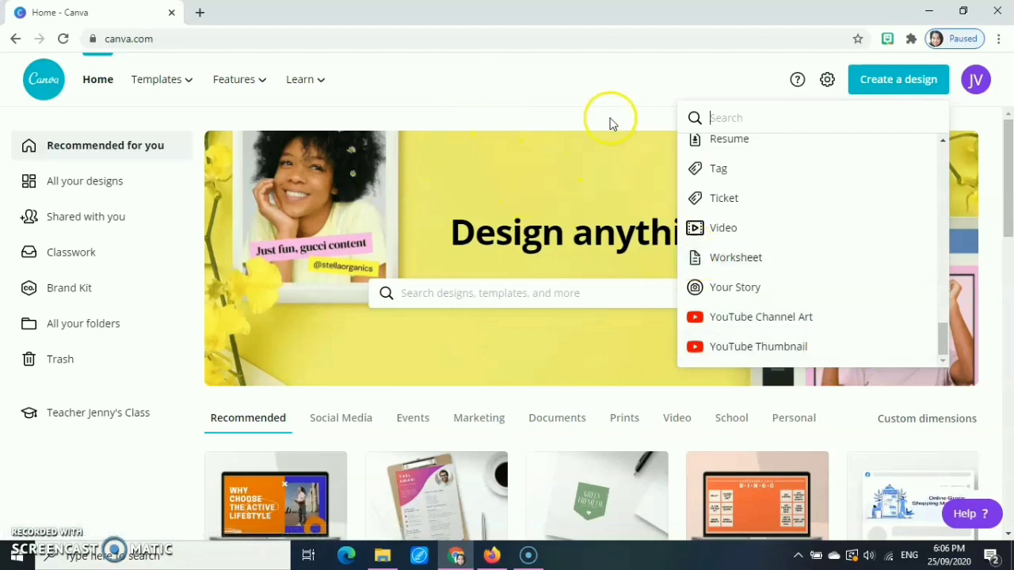
left_click(667, 82)
left_click(882, 83)
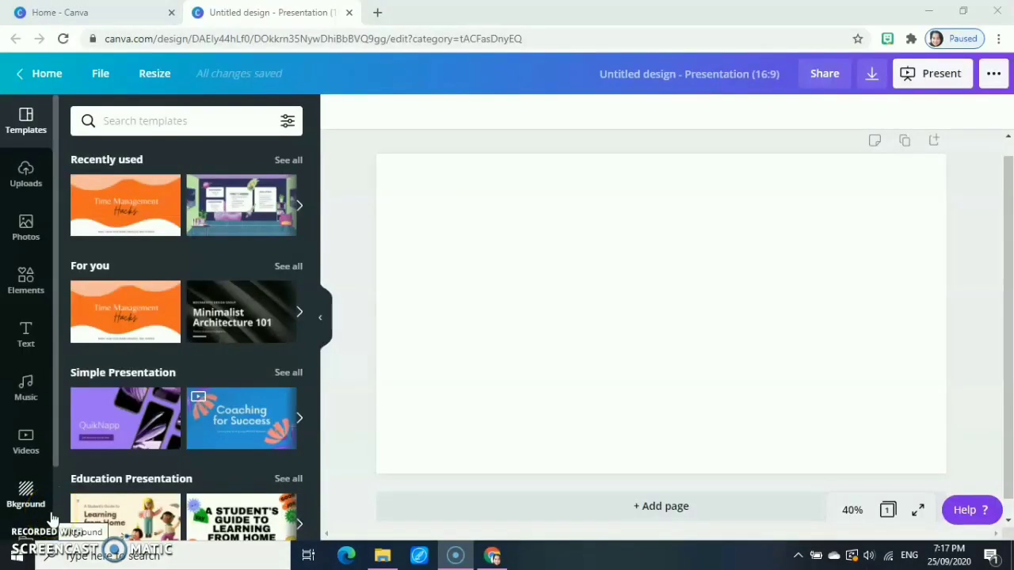
Step: Create a Presentation (16:9) design and title it 'sample'
left_click(198, 459)
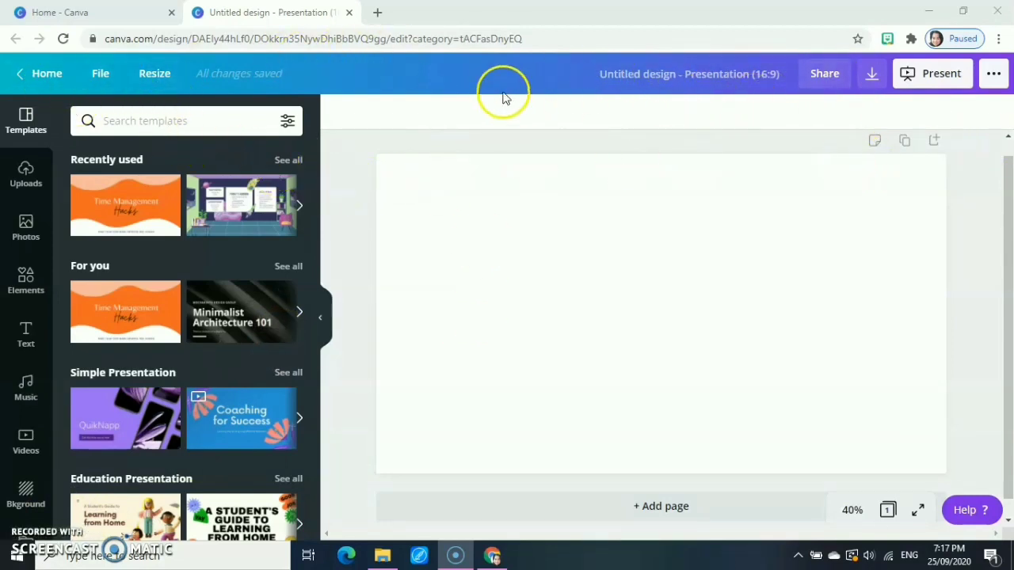
left_click(635, 74)
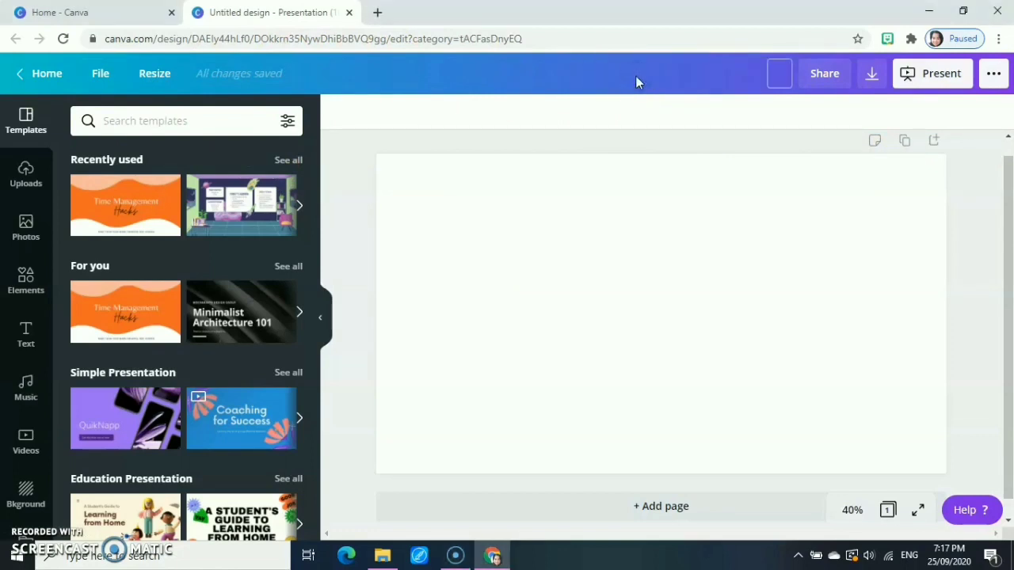
type("sample")
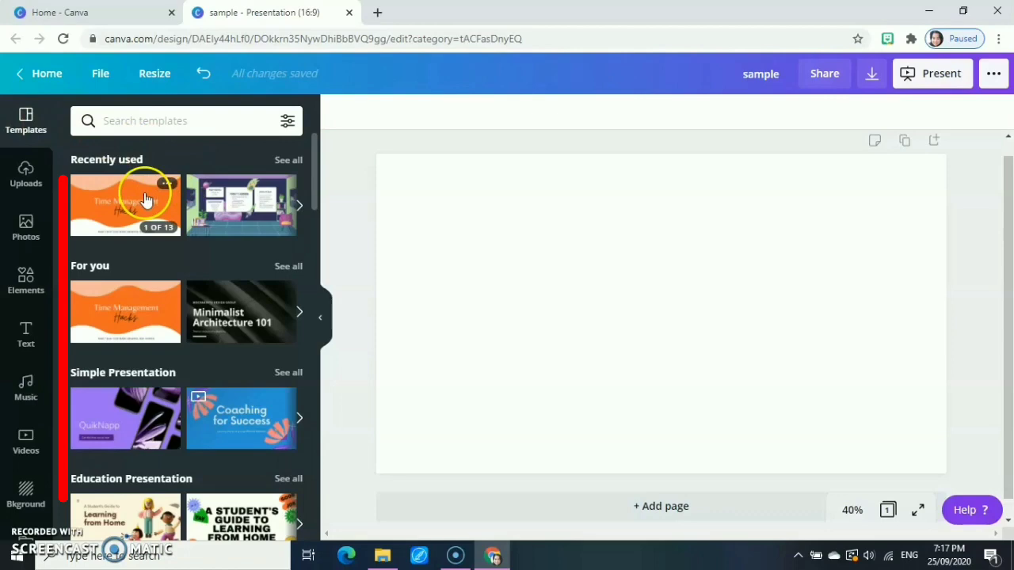
scroll(141, 205, "down", 2)
scroll(138, 226, "down", 3)
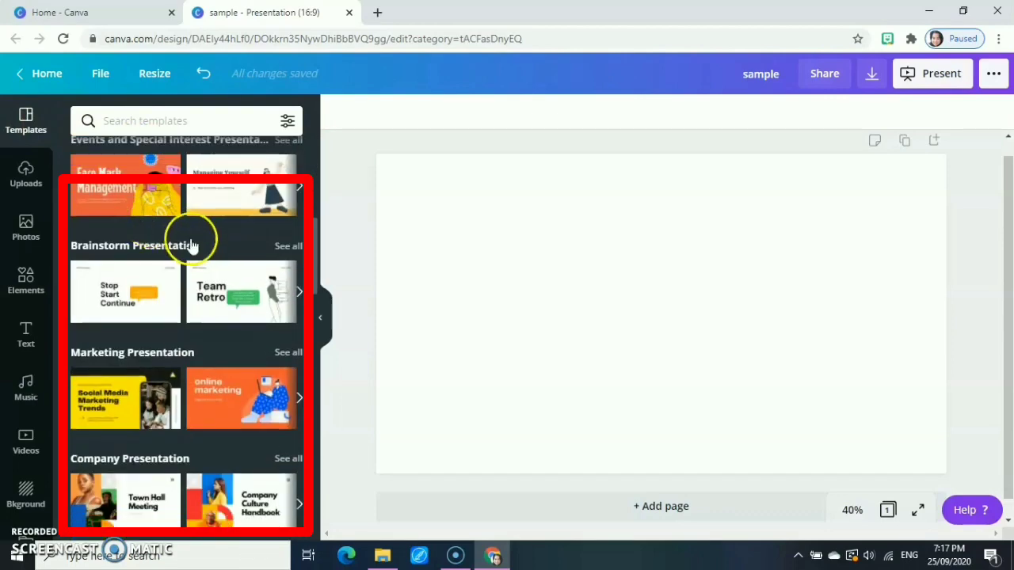
scroll(193, 243, "down", 2)
scroll(166, 329, "down", 6)
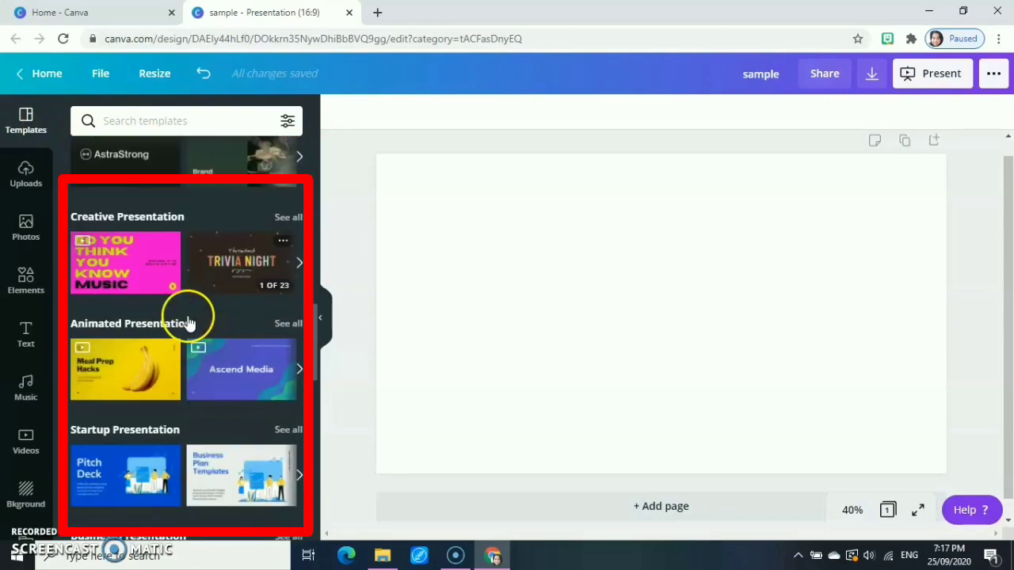
scroll(219, 350, "down", 3)
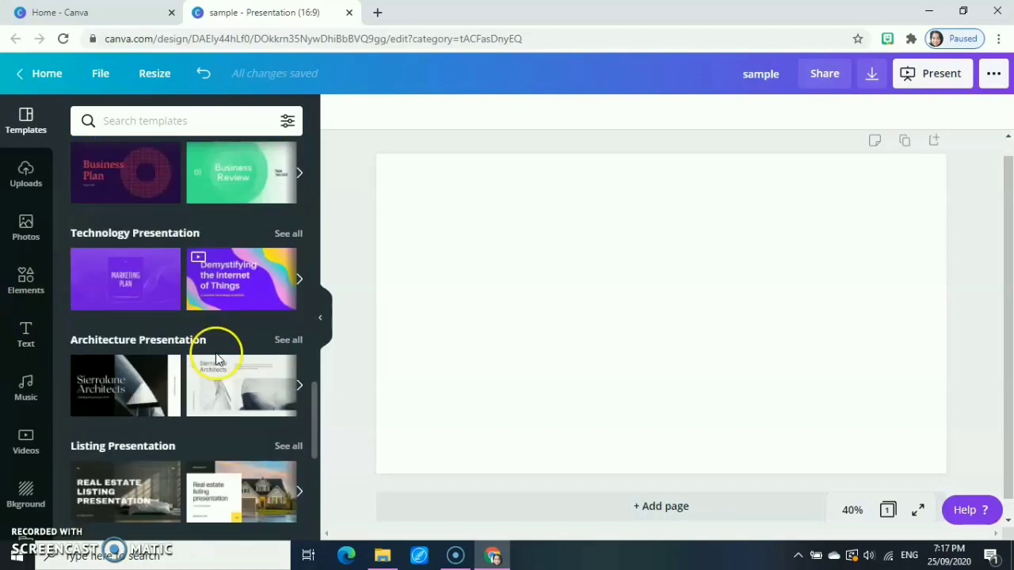
scroll(238, 356, "down", 5)
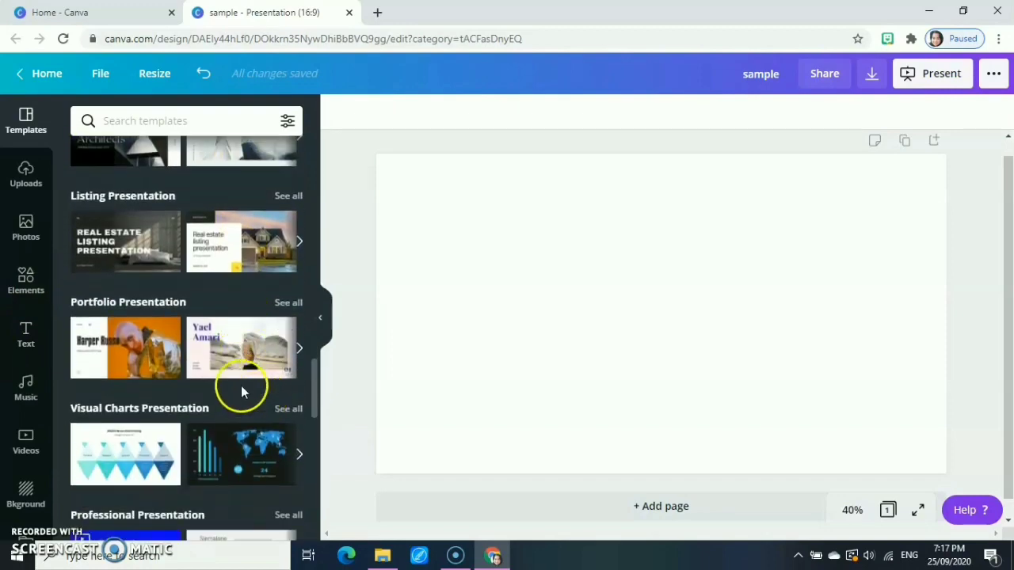
scroll(150, 389, "down", 3)
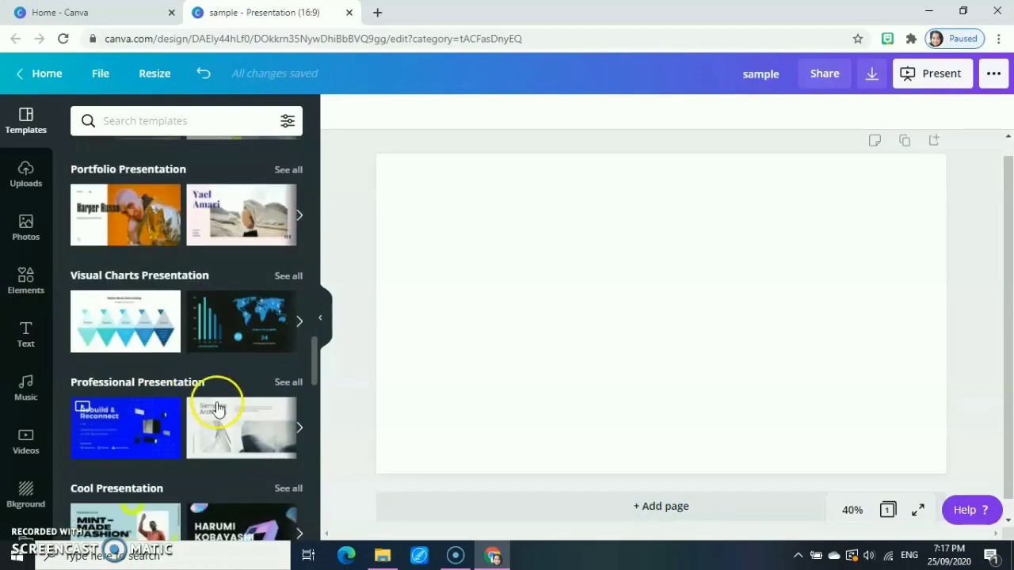
Step: Show the Upload From sources under Uploads, then switch to the stock Photos library
left_click(26, 176)
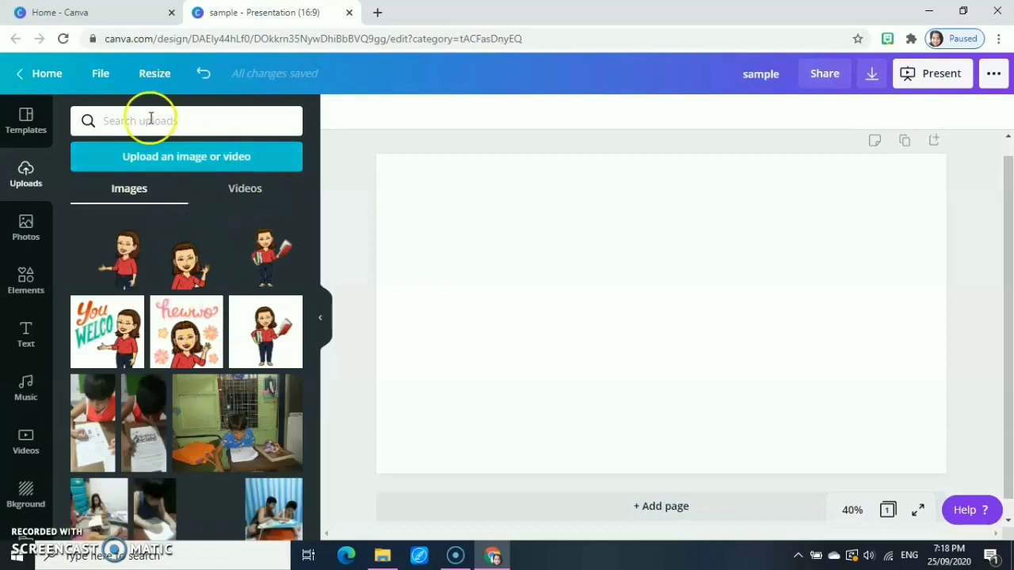
scroll(182, 332, "down", 5)
scroll(194, 360, "up", 5)
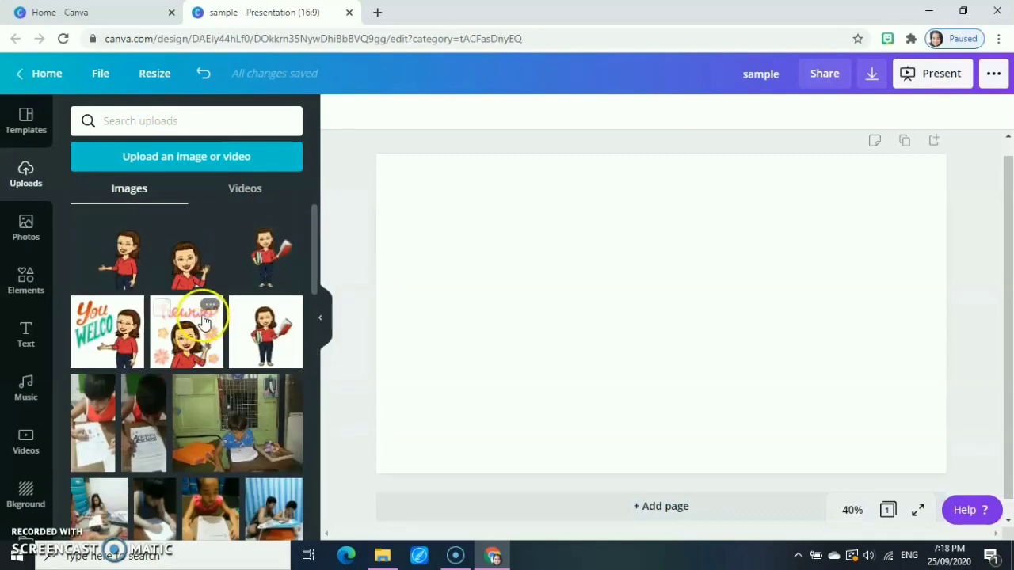
left_click(159, 157)
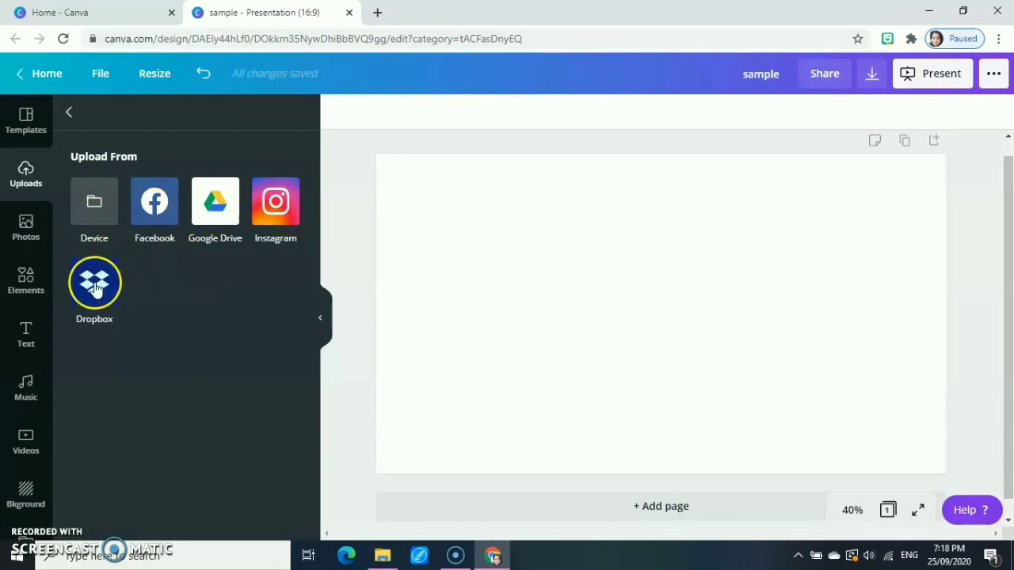
left_click(39, 249)
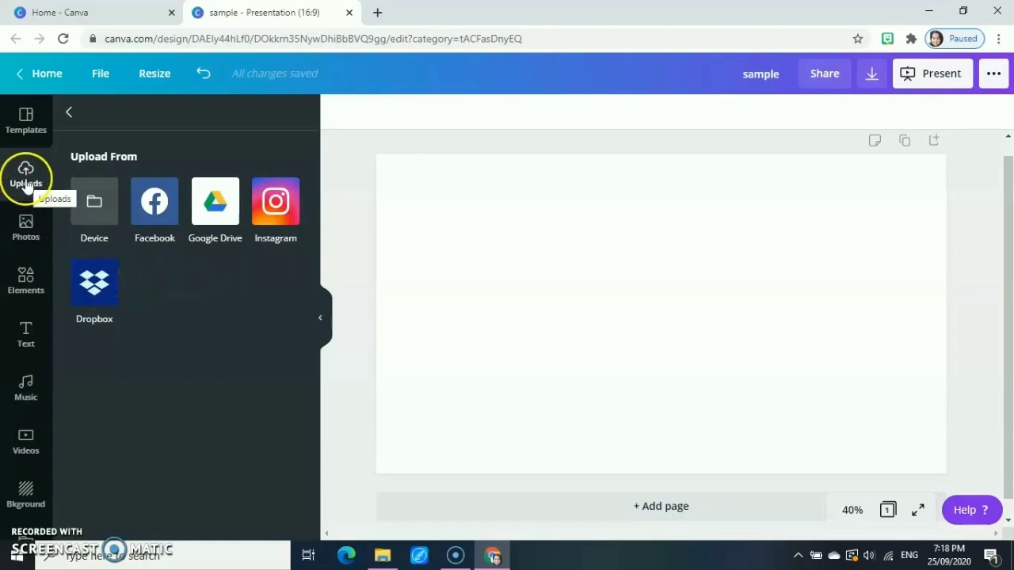
left_click(23, 235)
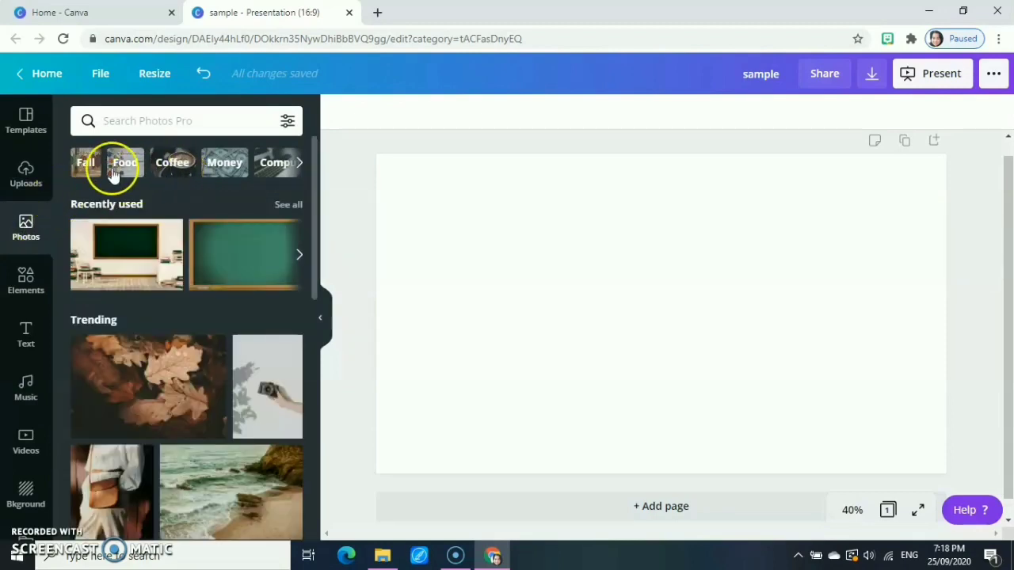
Step: Scroll through the stock photo library
scroll(143, 323, "down", 2)
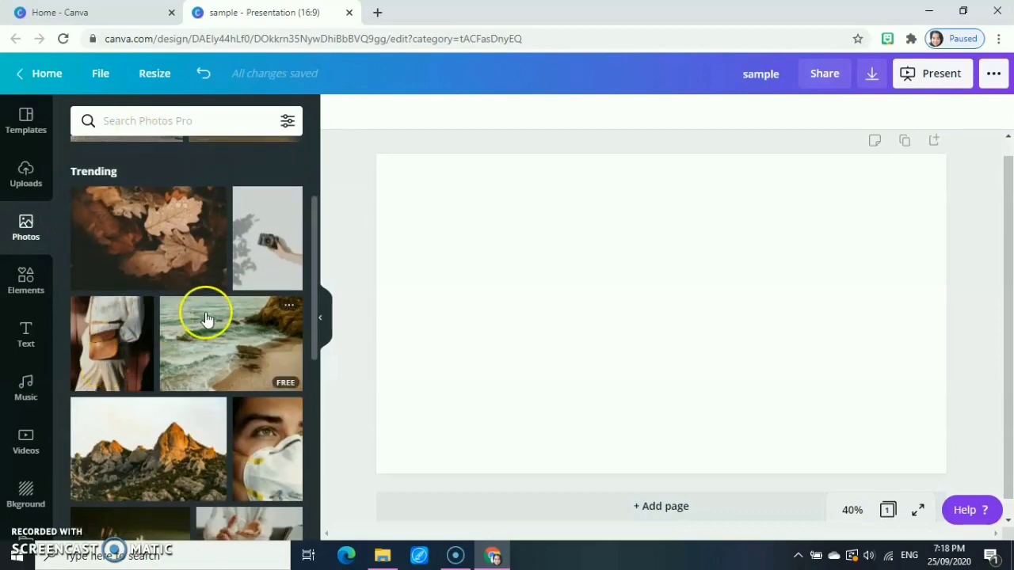
scroll(212, 318, "down", 3)
scroll(190, 215, "up", 5)
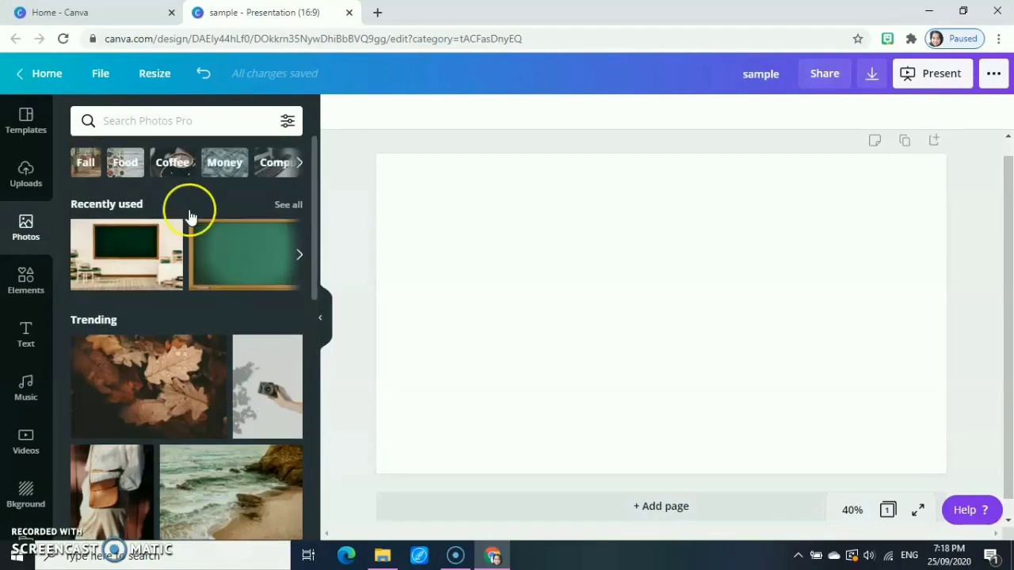
scroll(175, 283, "down", 2)
scroll(182, 297, "down", 6)
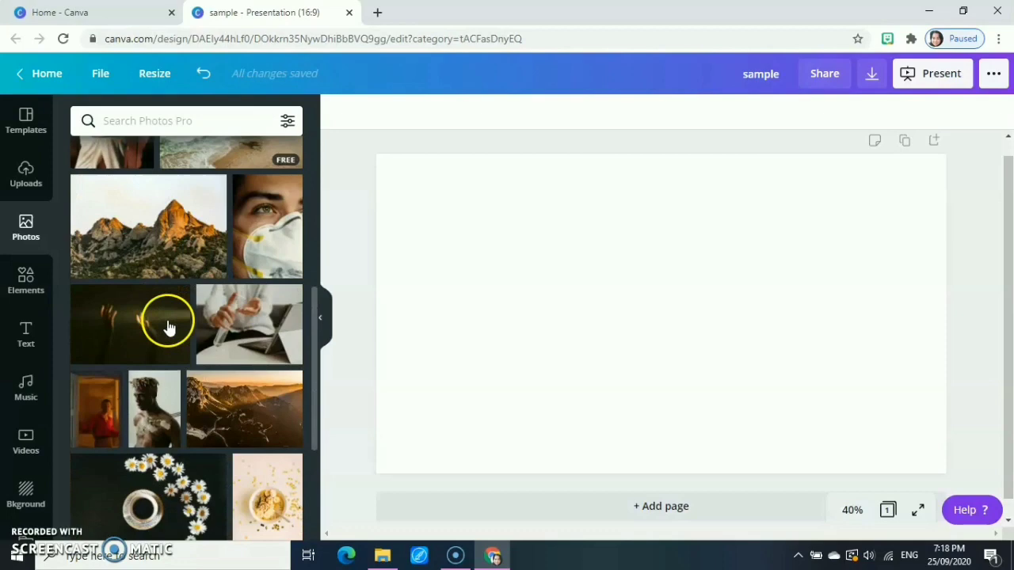
scroll(209, 351, "down", 4)
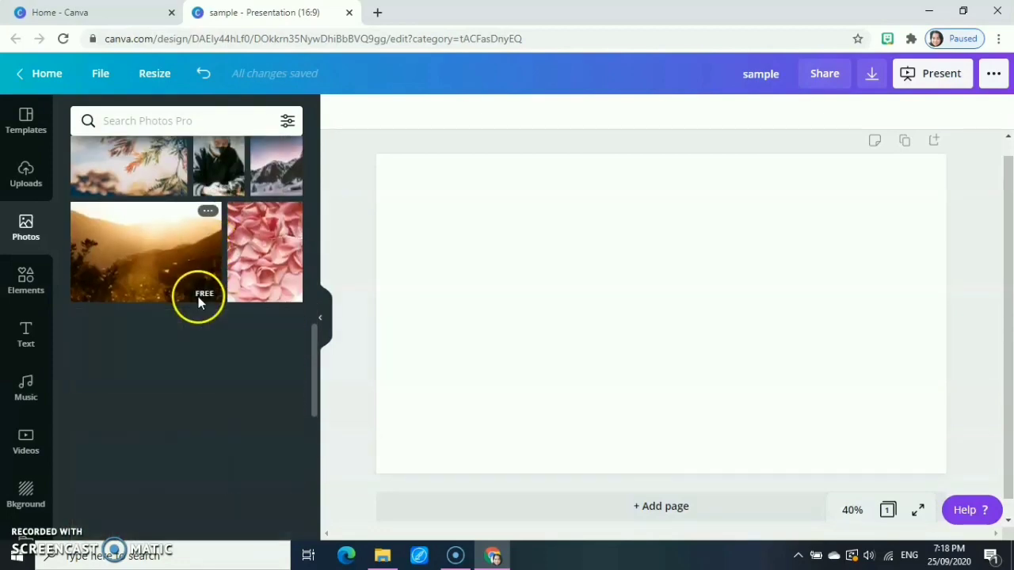
scroll(190, 289, "up", 4)
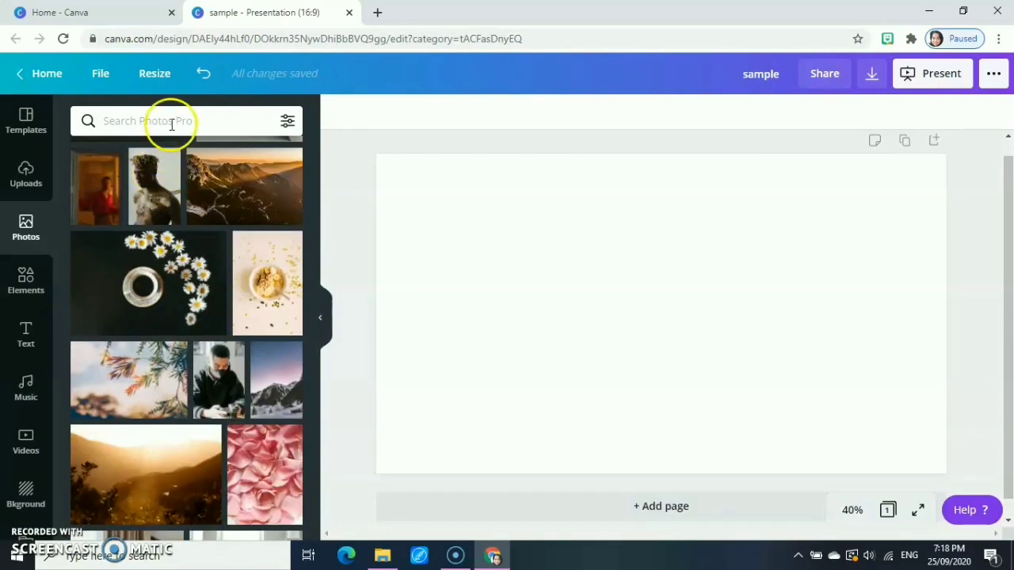
Step: Search the photos for 'trees' and scroll through the tree results
left_click(117, 121)
type("trees")
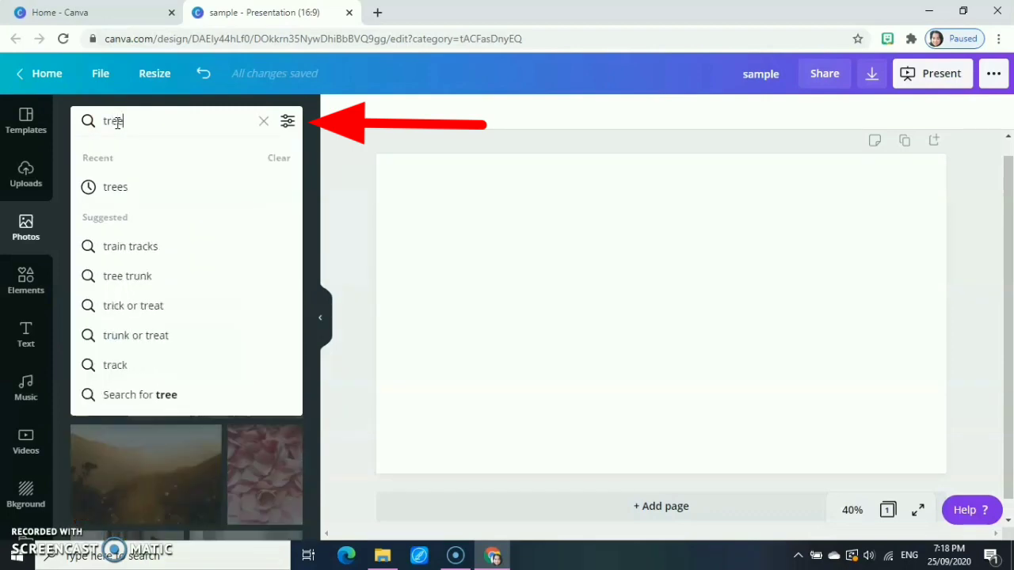
left_click(157, 187)
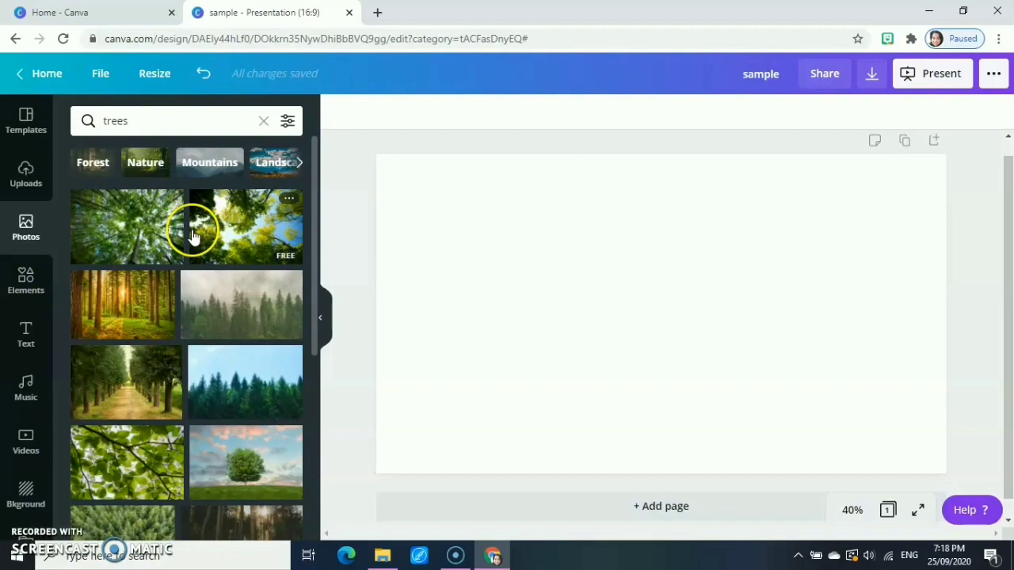
scroll(196, 273, "down", 2)
scroll(197, 273, "down", 10)
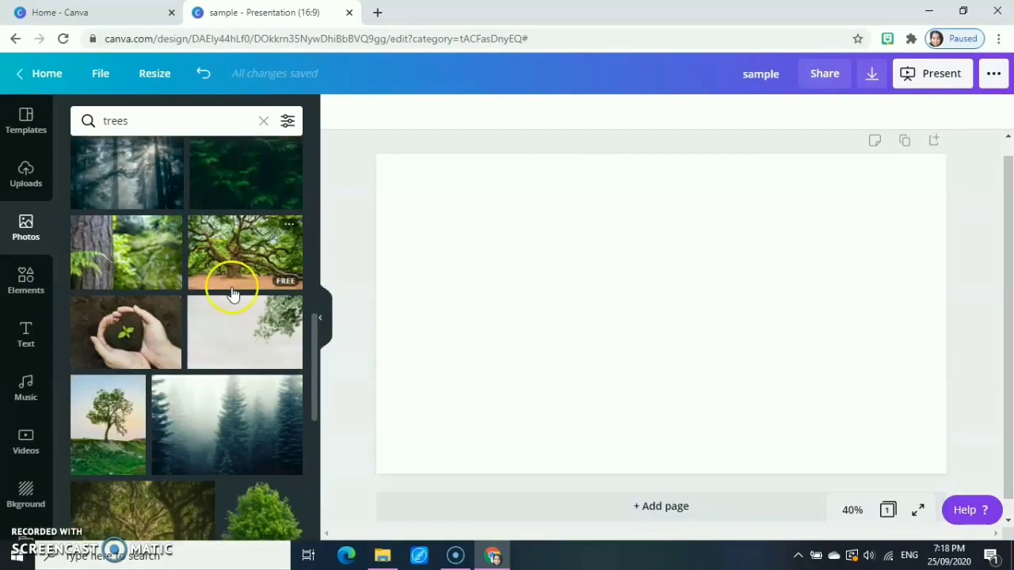
scroll(231, 297, "down", 10)
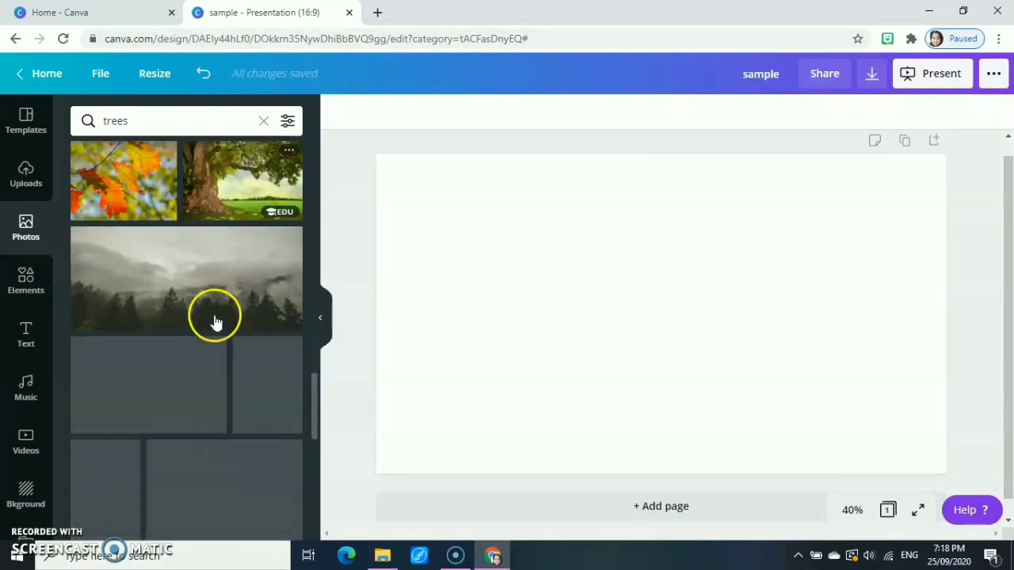
scroll(181, 256, "down", 8)
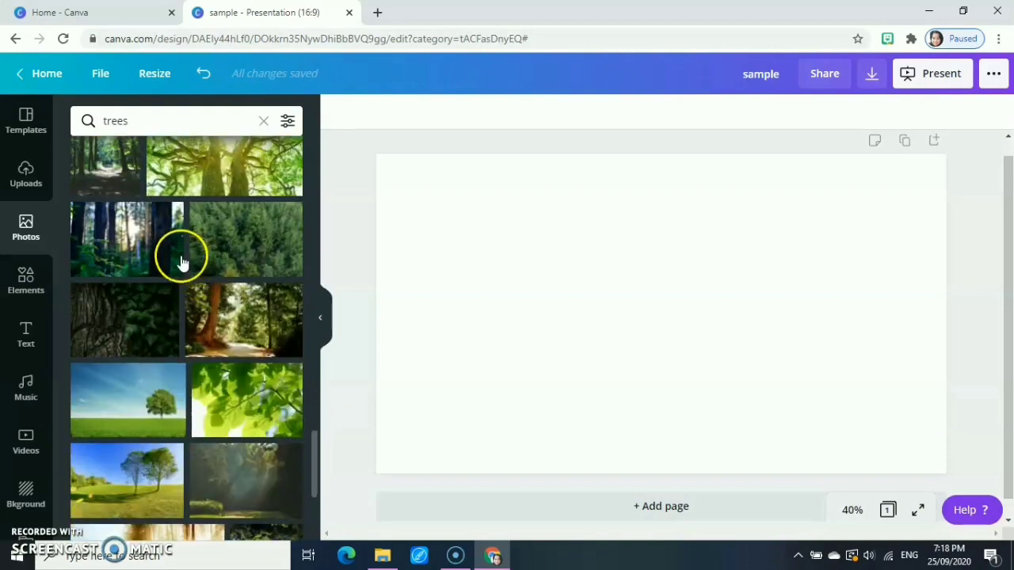
scroll(215, 293, "down", 4)
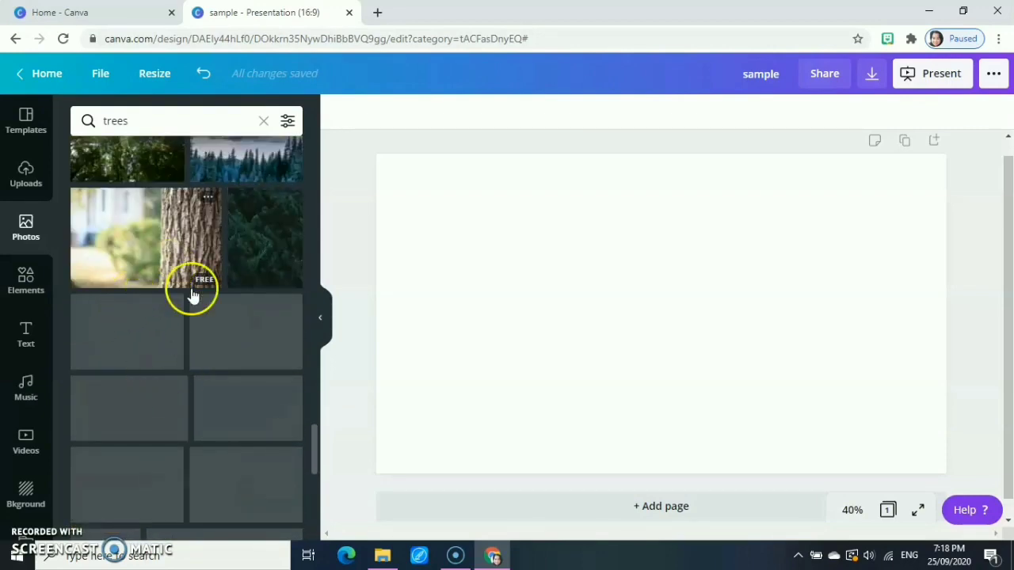
scroll(198, 309, "up", 4)
scroll(200, 321, "up", 1)
scroll(233, 389, "down", 3)
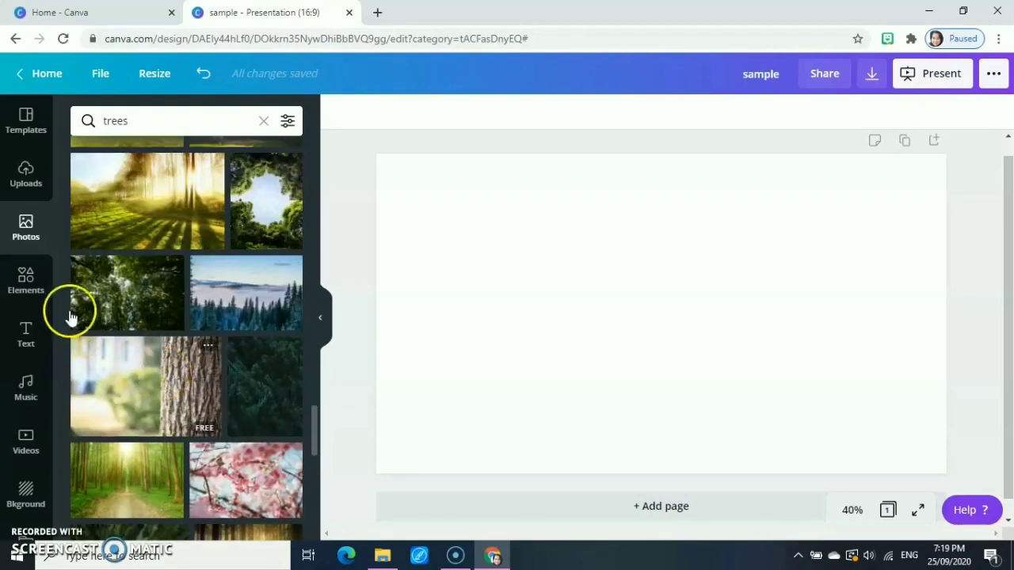
Step: Open the Elements library and browse its categories
left_click(26, 285)
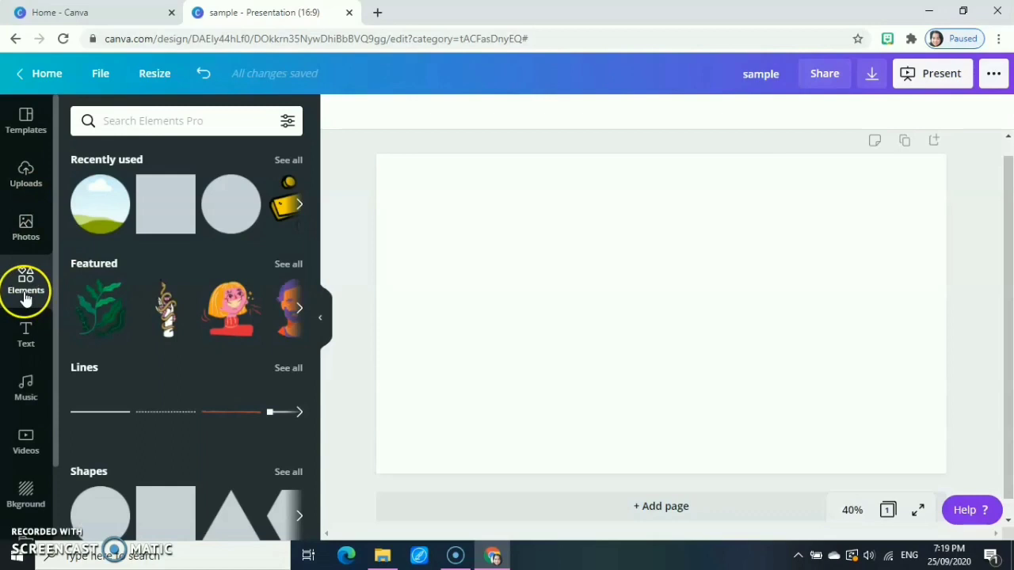
scroll(160, 242, "down", 1)
scroll(162, 252, "up", 1)
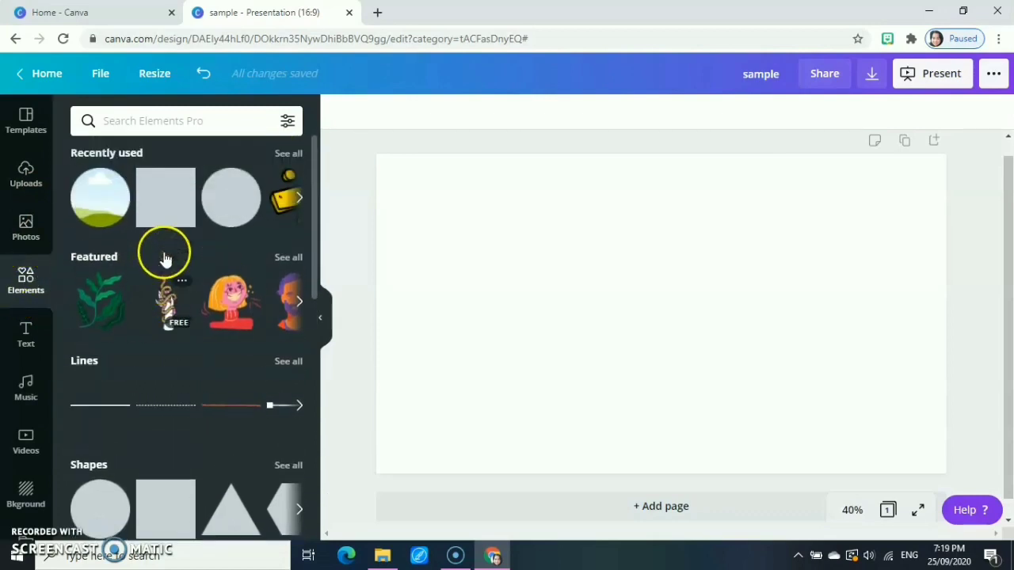
scroll(174, 277, "down", 1)
scroll(139, 276, "down", 1)
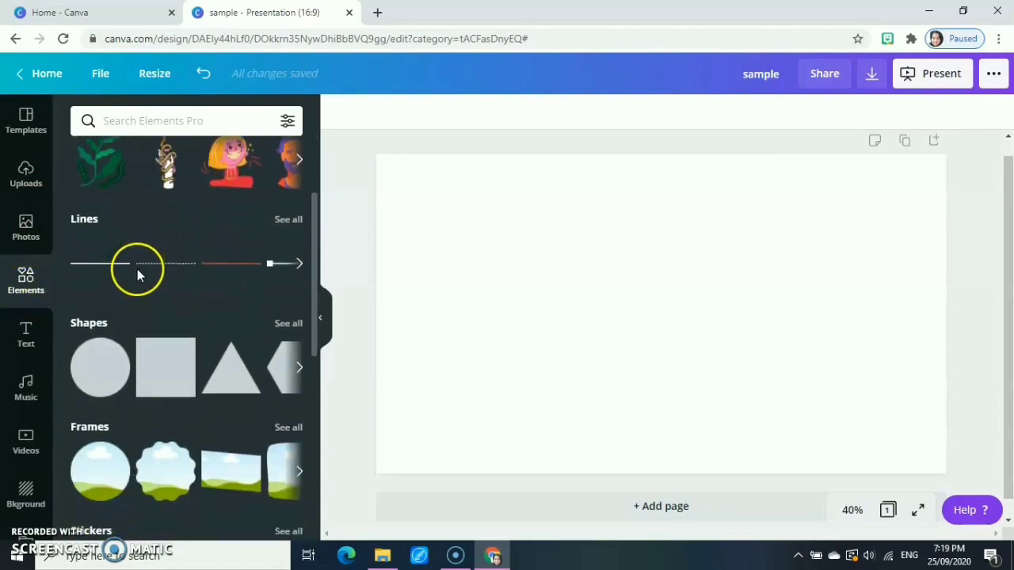
Step: Show all Lines graphics and scroll through them
left_click(84, 221)
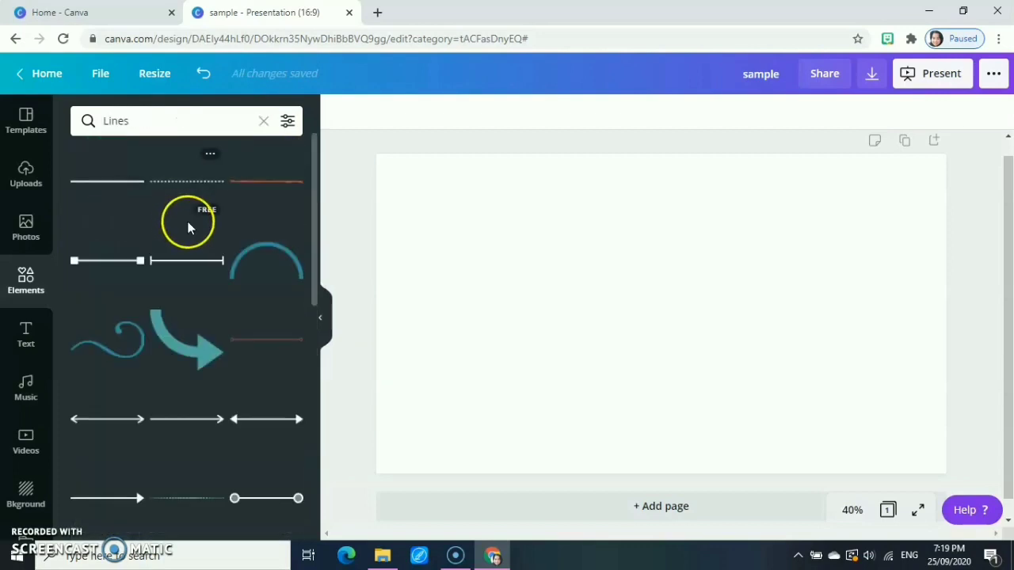
scroll(214, 261, "down", 5)
scroll(210, 314, "down", 2)
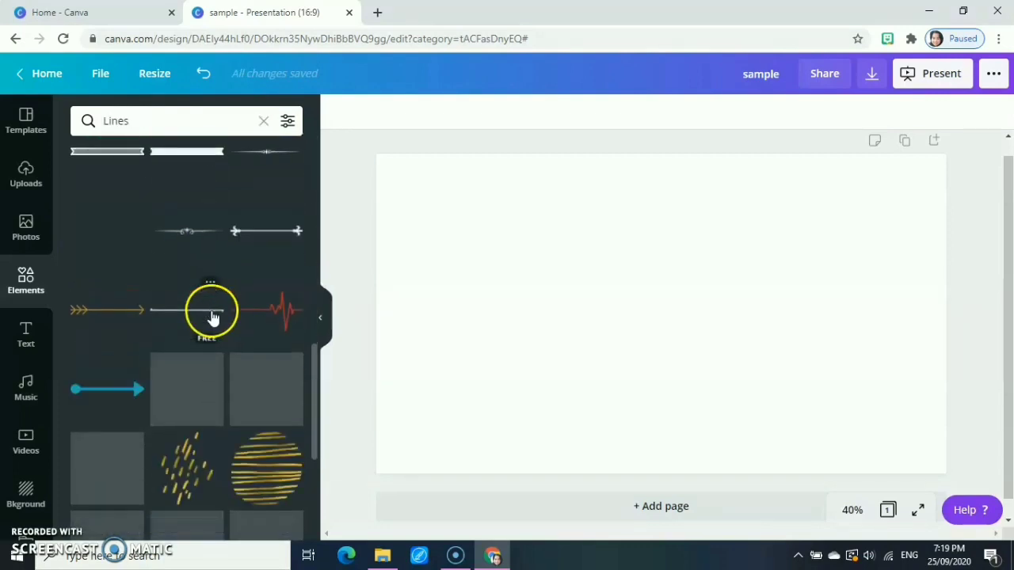
scroll(212, 317, "down", 5)
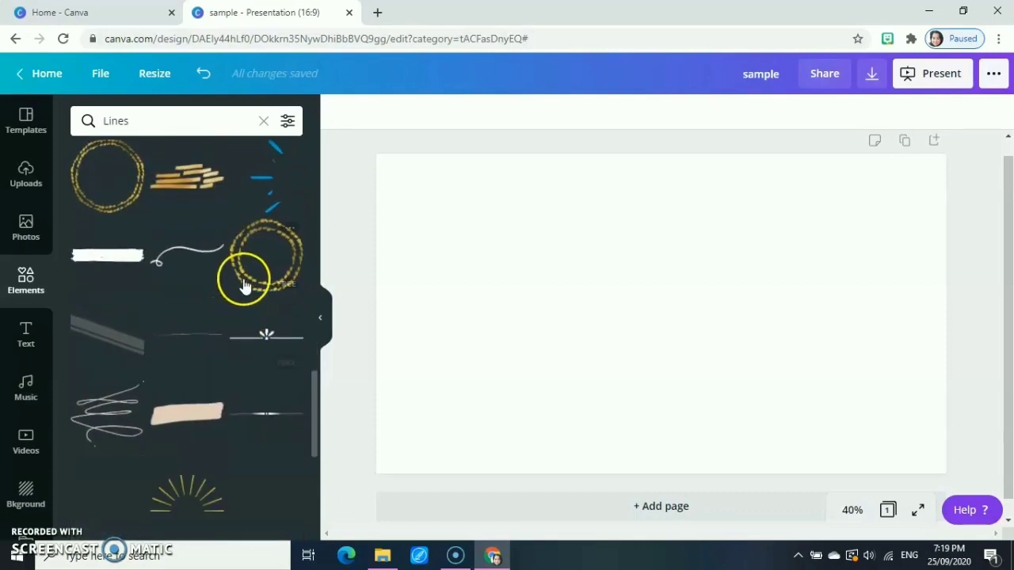
scroll(244, 285, "down", 4)
scroll(226, 313, "down", 8)
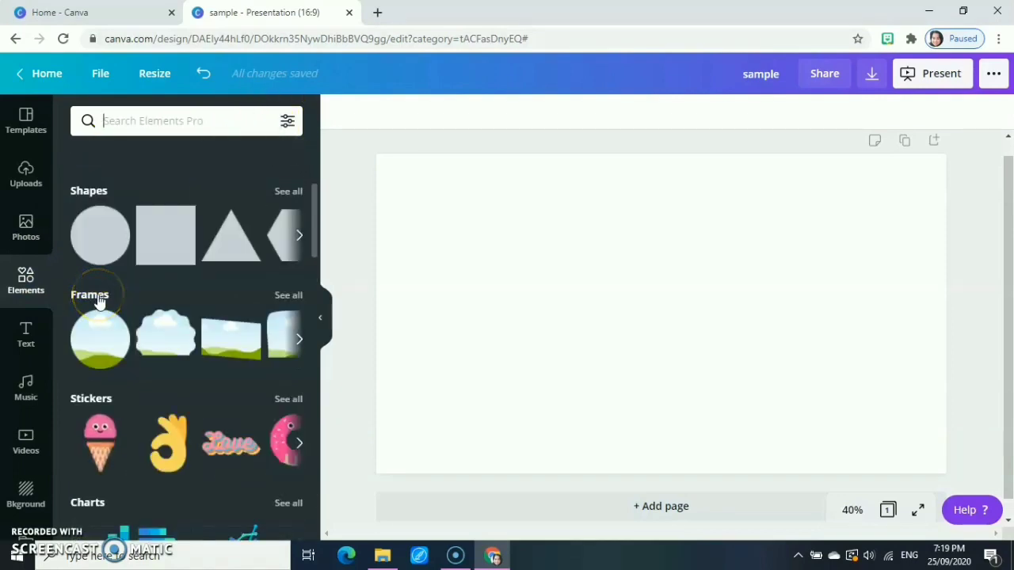
scroll(116, 278, "up", 1)
scroll(116, 278, "up", 2)
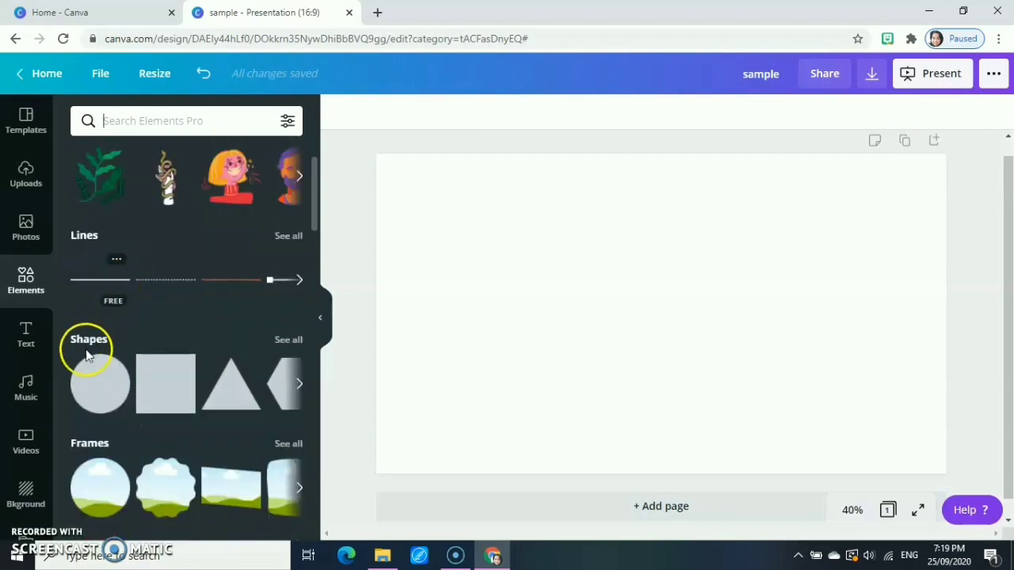
Step: Add a circle left of the slide centre, colour it bright red, and resize it
left_click(93, 385)
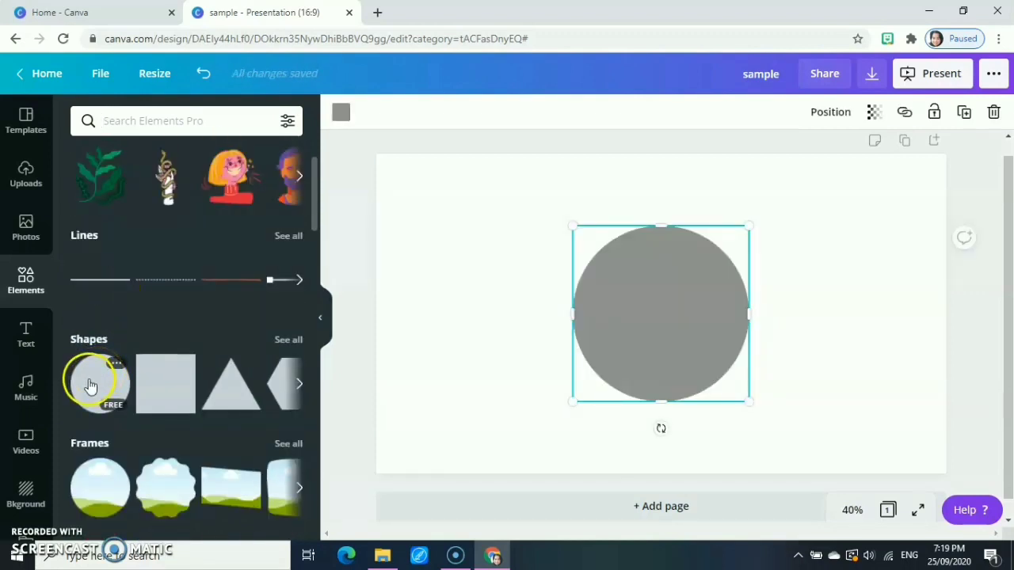
left_click_drag(610, 309, 504, 293)
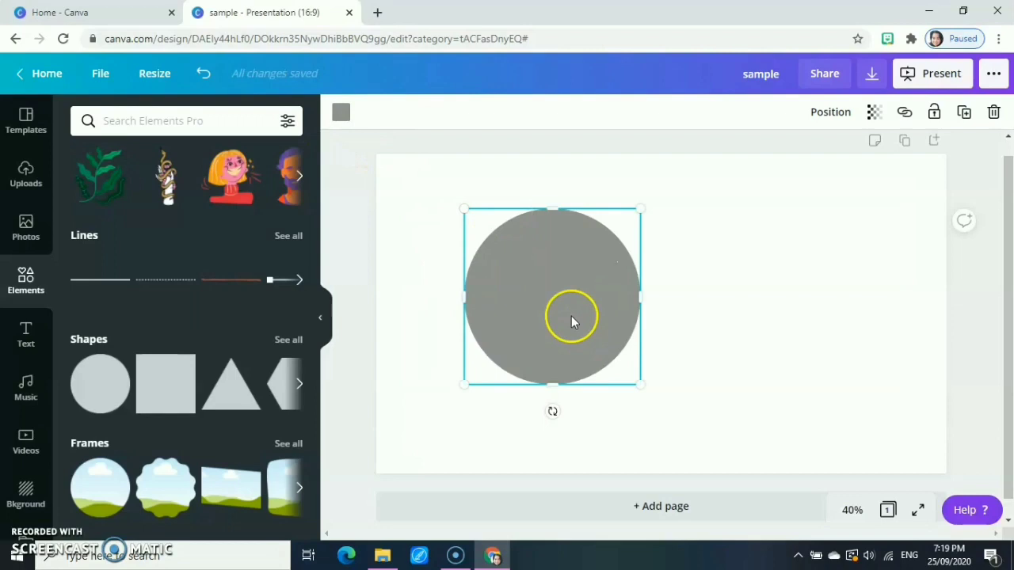
left_click(340, 117)
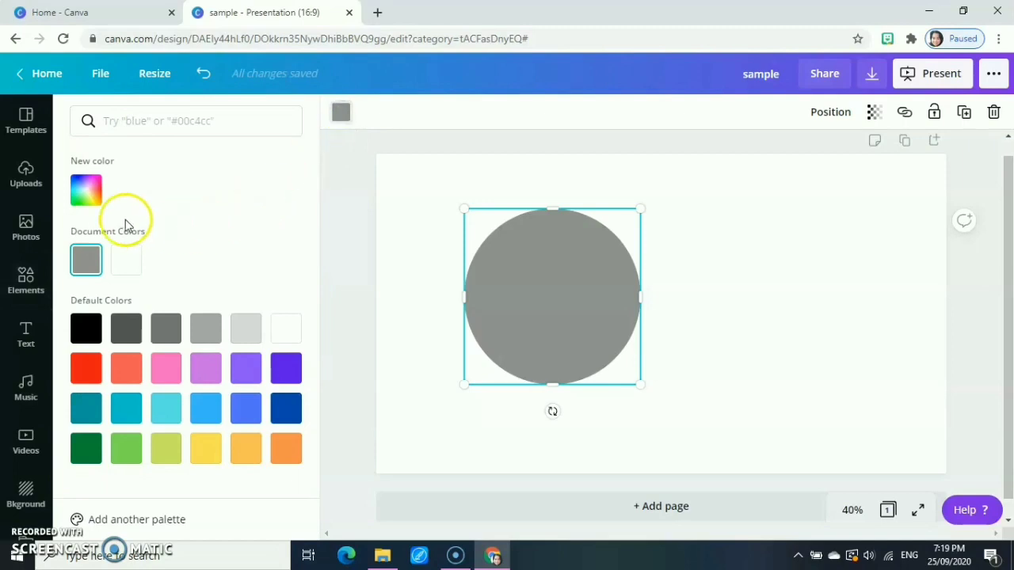
left_click(85, 368)
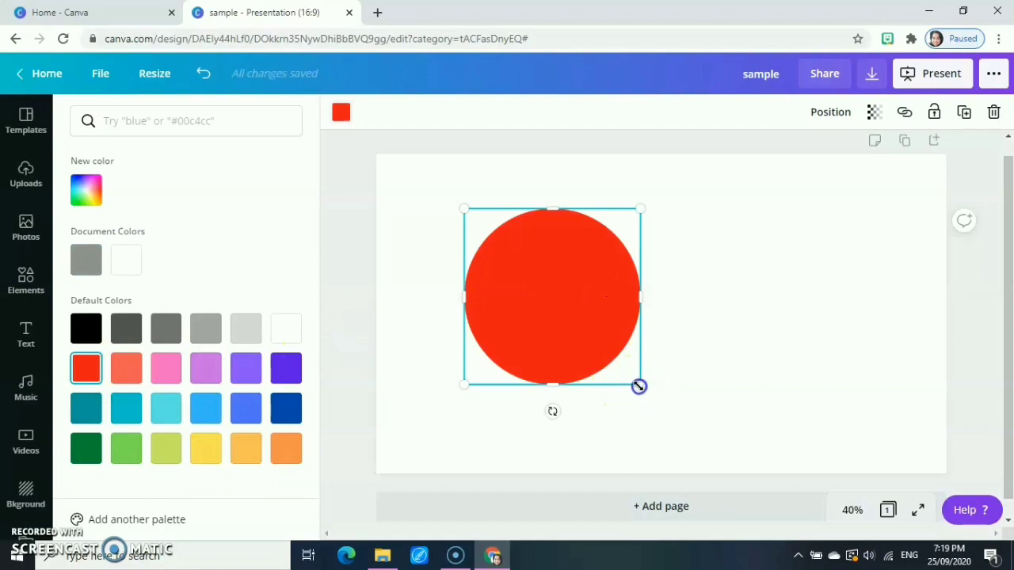
left_click_drag(638, 386, 720, 356)
left_click_drag(544, 301, 564, 309)
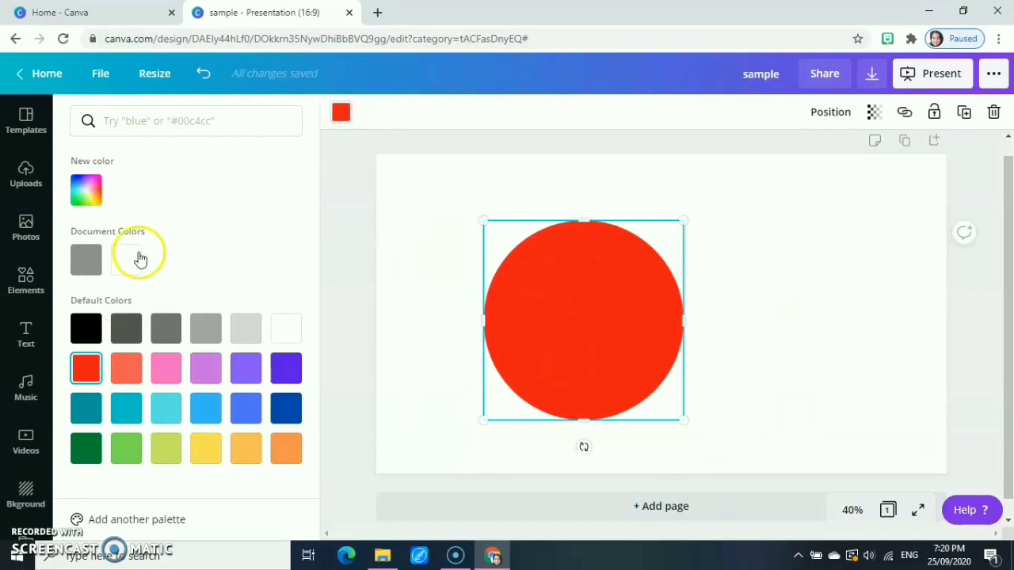
Step: Add a square from Shapes and place it on the right of the slide
left_click(26, 277)
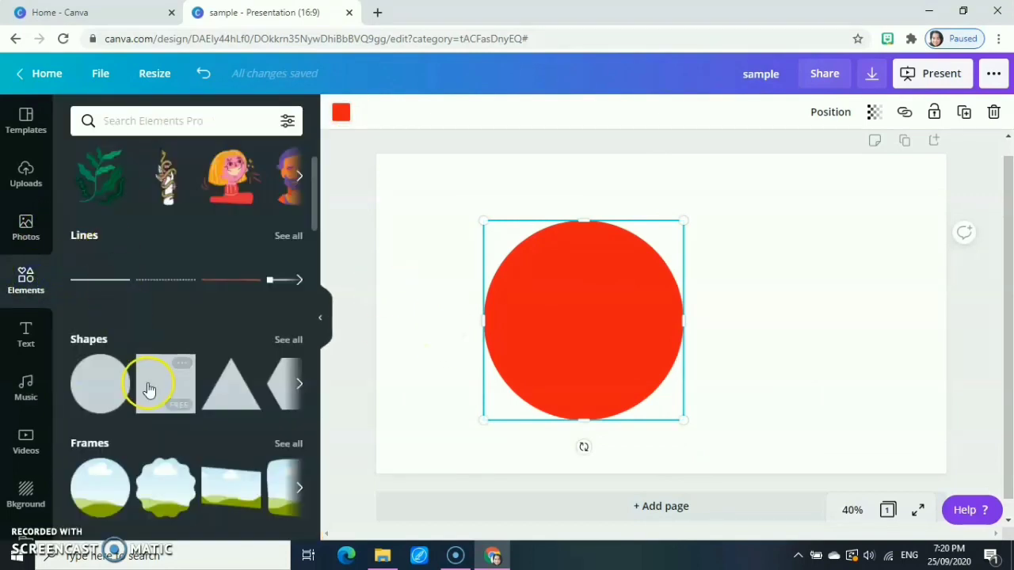
scroll(181, 384, "down", 1)
scroll(181, 384, "down", 1)
left_click(170, 310)
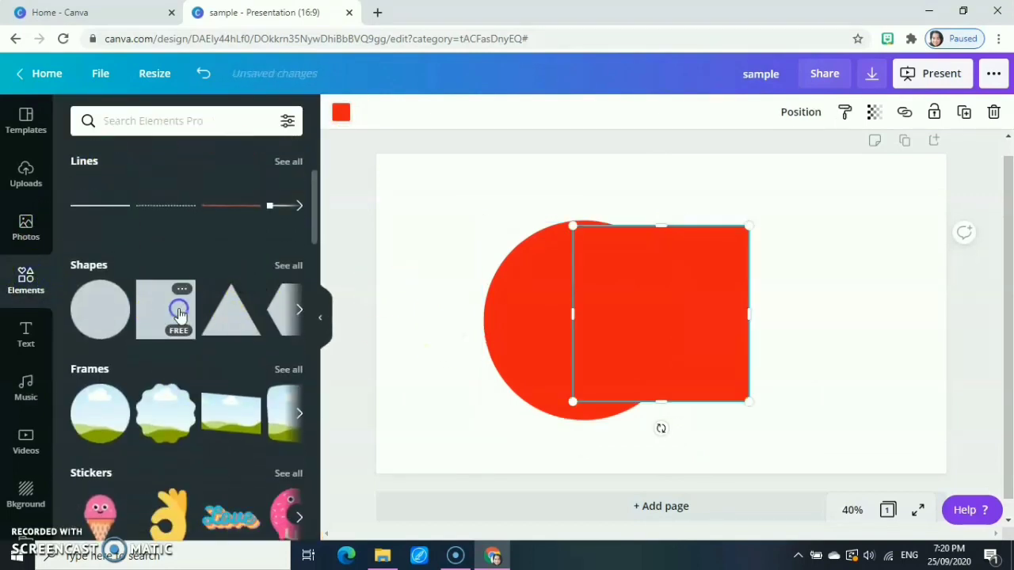
left_click_drag(815, 317, 808, 312)
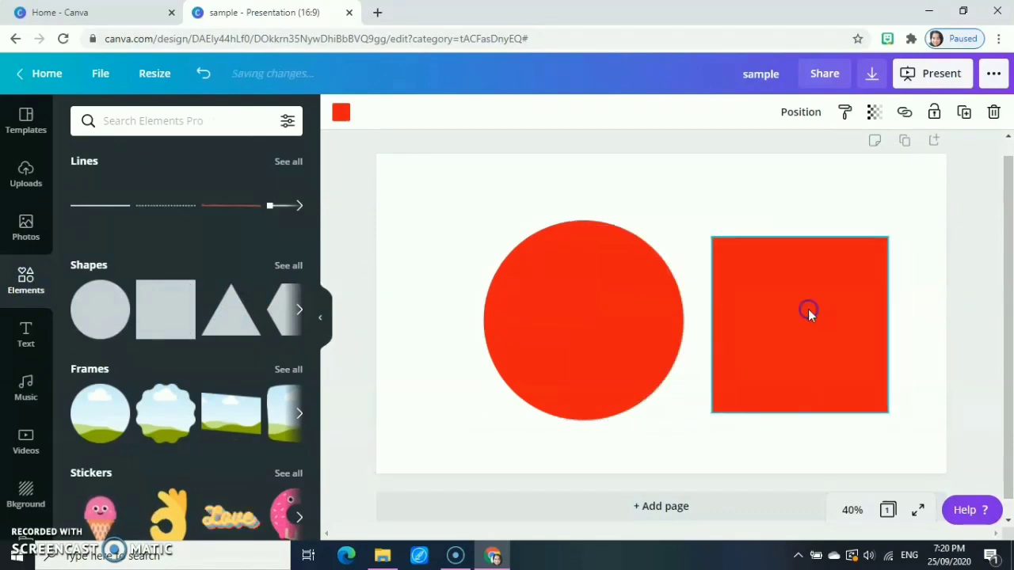
Step: Move the red circle to the upper left and make it smaller
left_click(586, 293)
left_click_drag(582, 291, 515, 256)
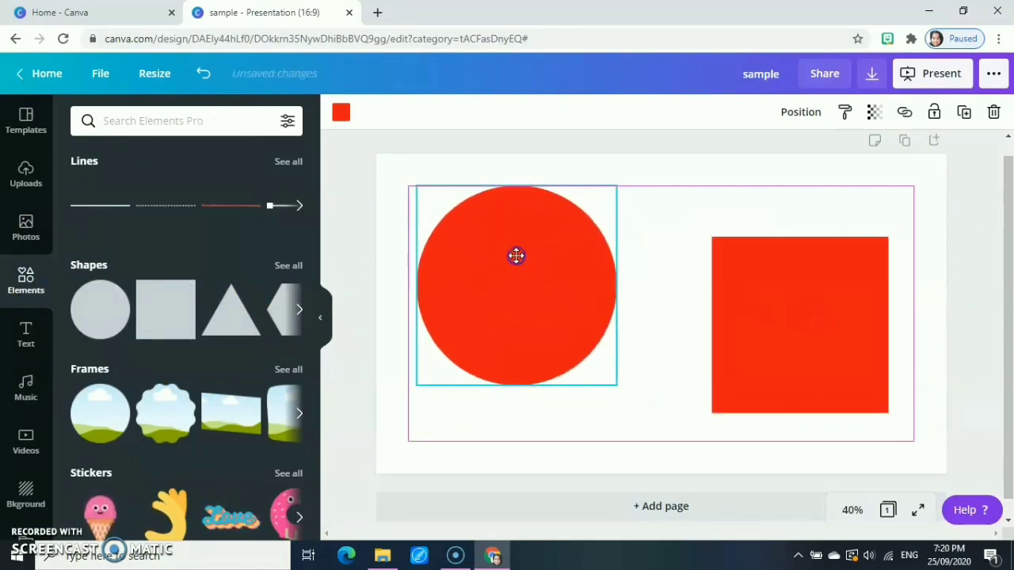
left_click_drag(534, 299, 526, 276)
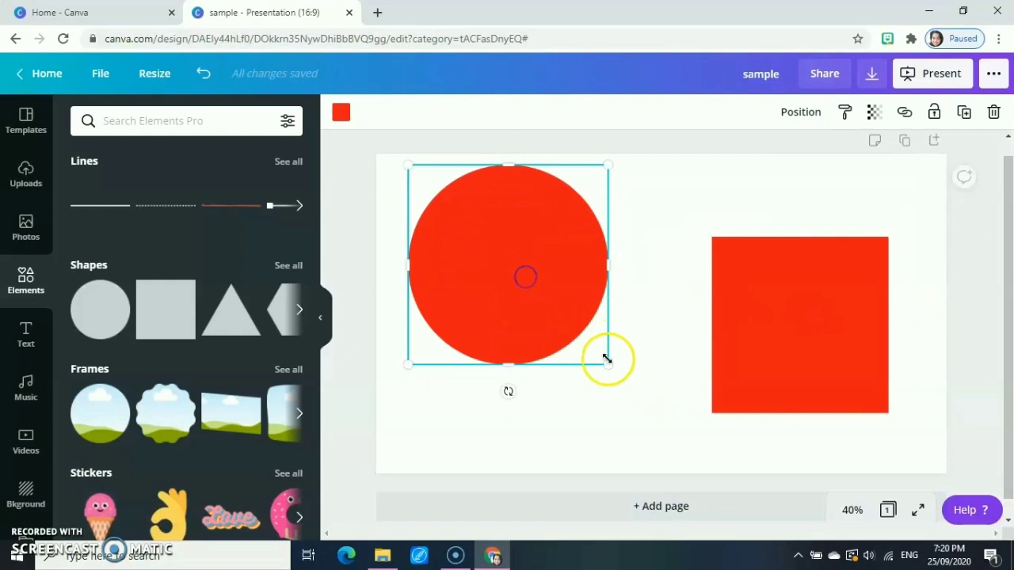
left_click_drag(591, 340, 559, 312)
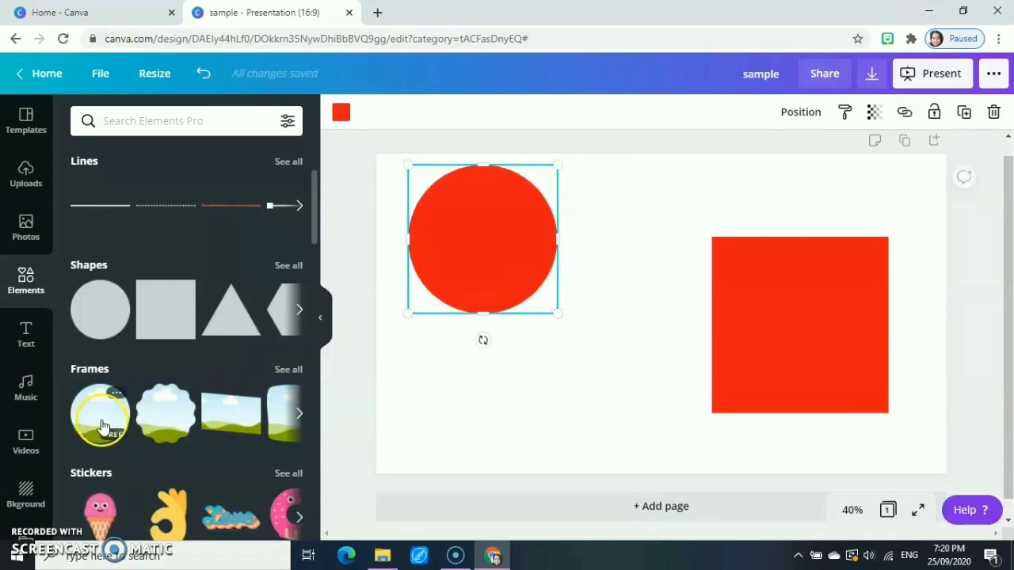
Step: Place a circular landscape frame between the red circle and square, then shrink it slightly
left_click_drag(103, 426, 744, 372)
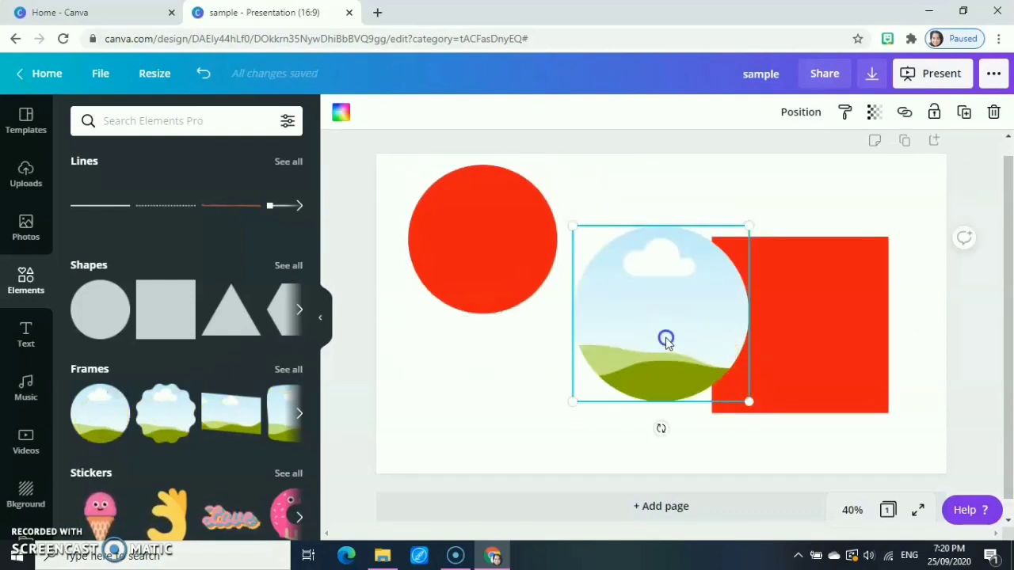
left_click_drag(665, 341, 674, 316)
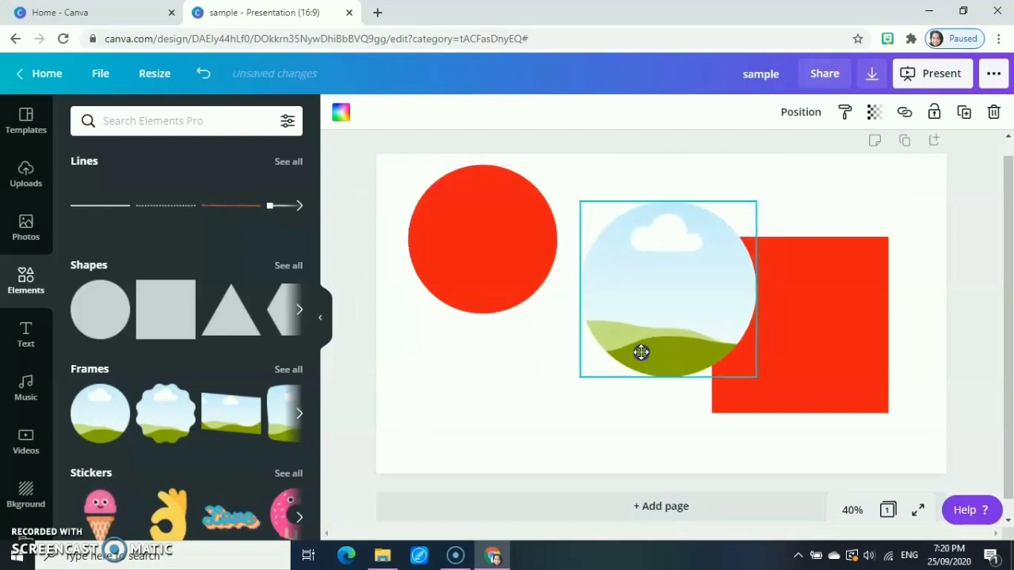
left_click_drag(641, 352, 619, 331)
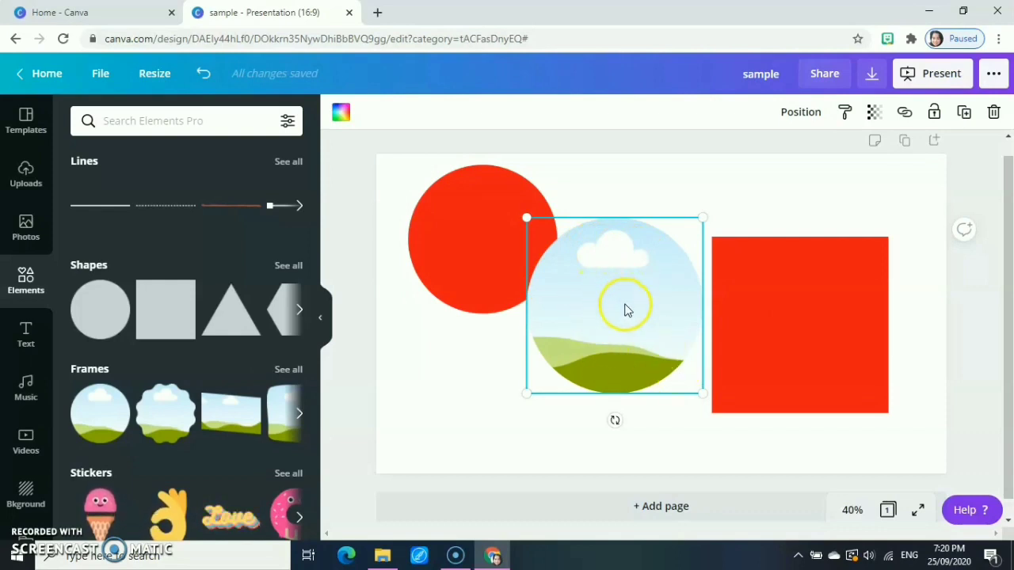
left_click_drag(633, 320, 610, 357)
left_click_drag(679, 409, 678, 364)
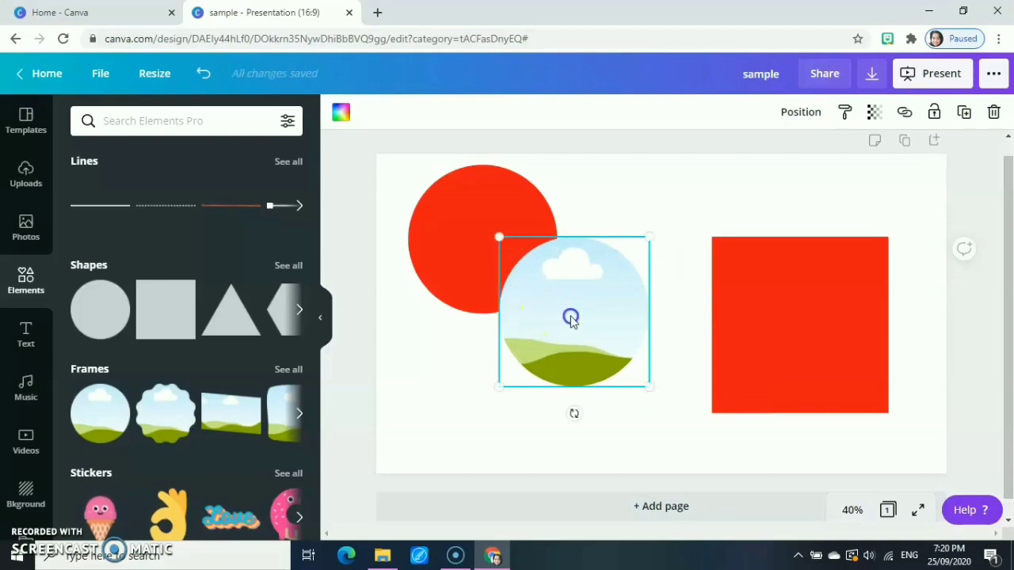
left_click_drag(570, 318, 625, 282)
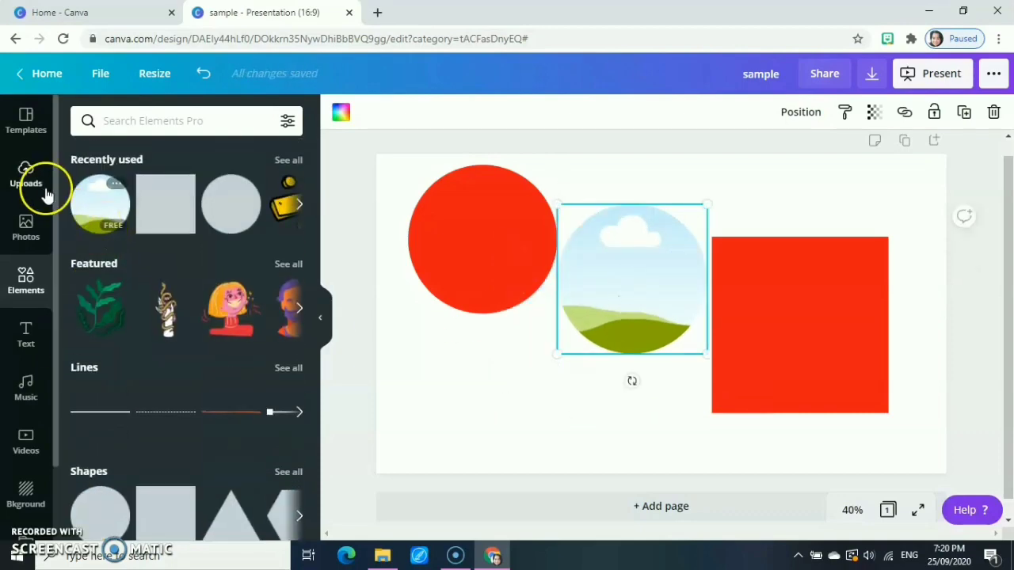
Step: Drop the sunlit forest photo from the trees results into the circular frame
left_click(23, 228)
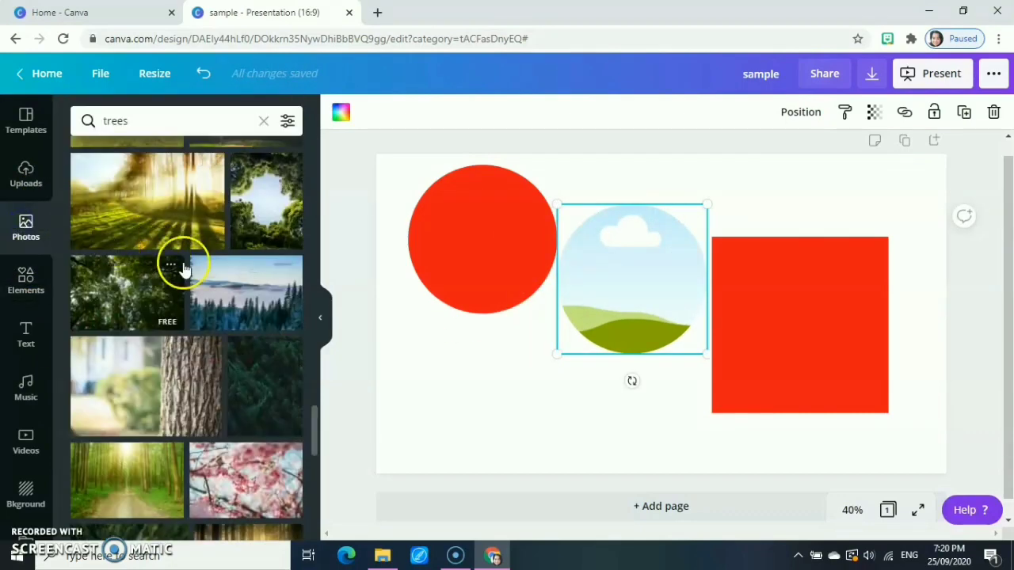
scroll(184, 270, "down", 5)
scroll(212, 283, "down", 4)
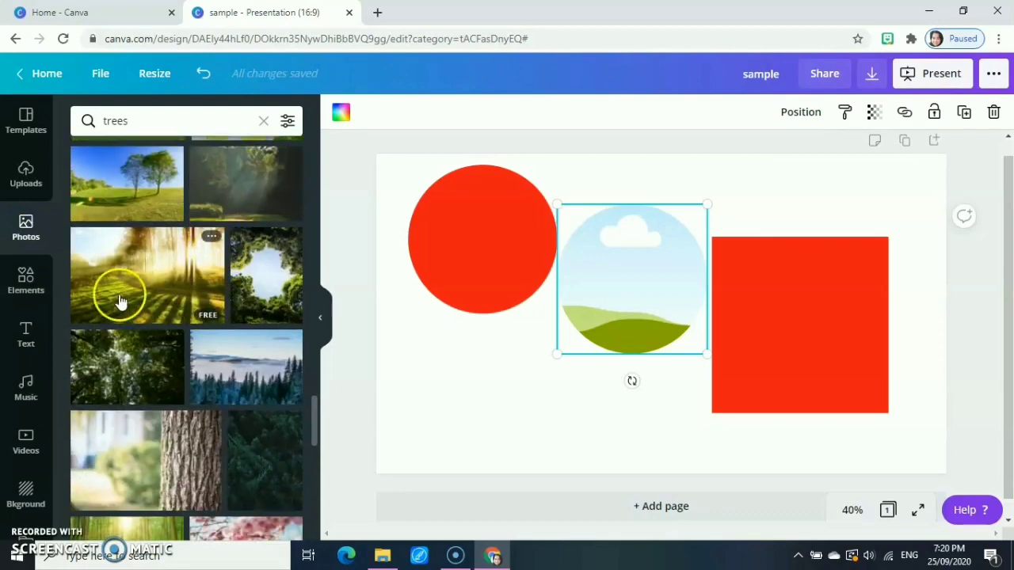
left_click(119, 282)
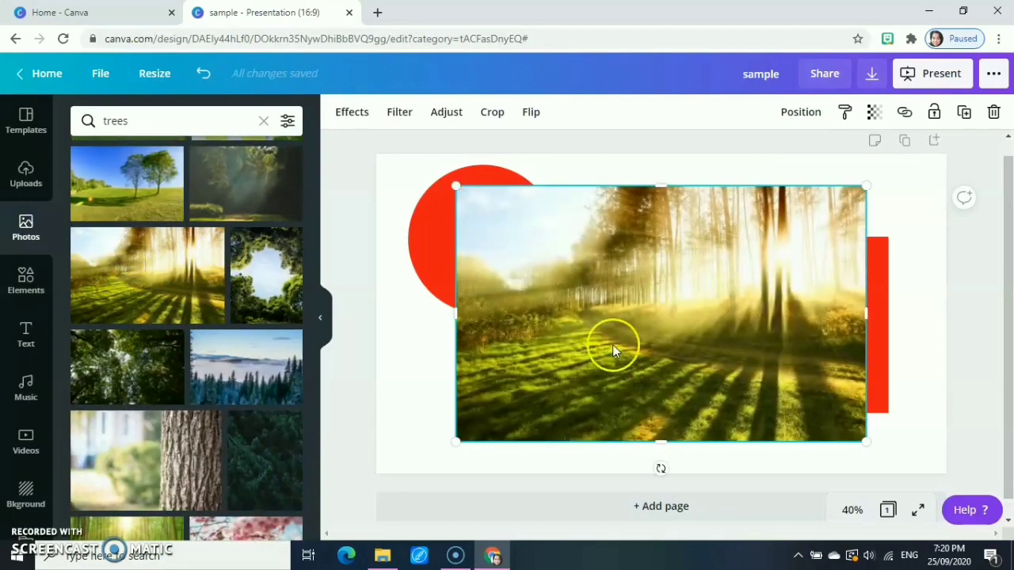
left_click_drag(615, 344, 602, 301)
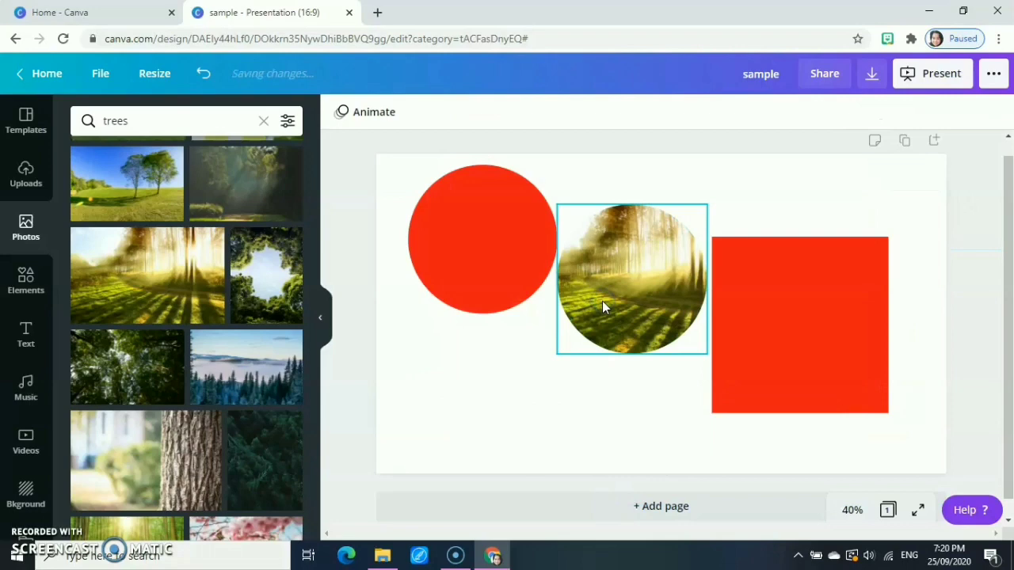
Step: Resize and position the forest photo circle so it slightly overlaps the red circle's right edge
left_click_drag(602, 301, 619, 286)
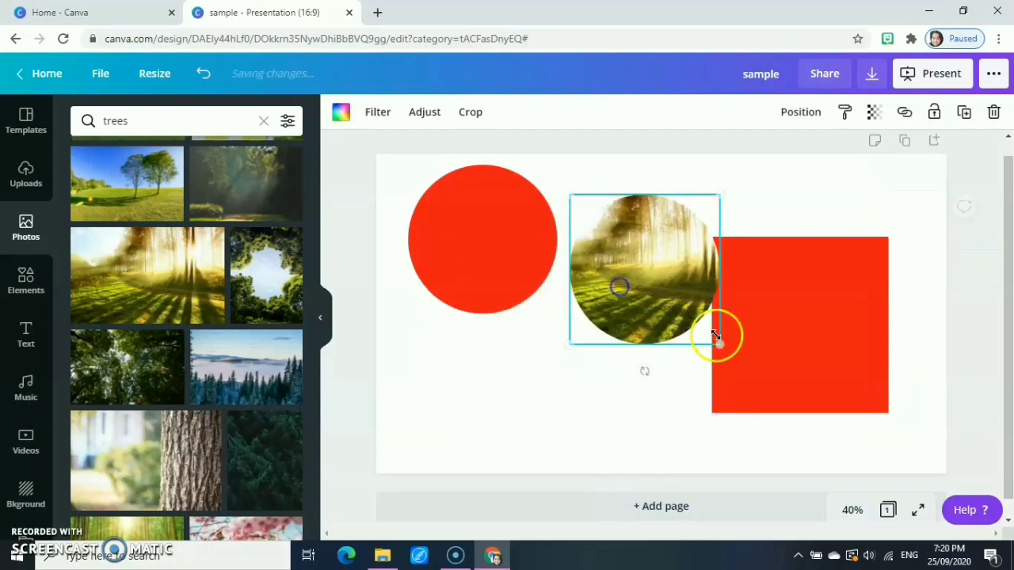
left_click_drag(717, 342, 876, 436)
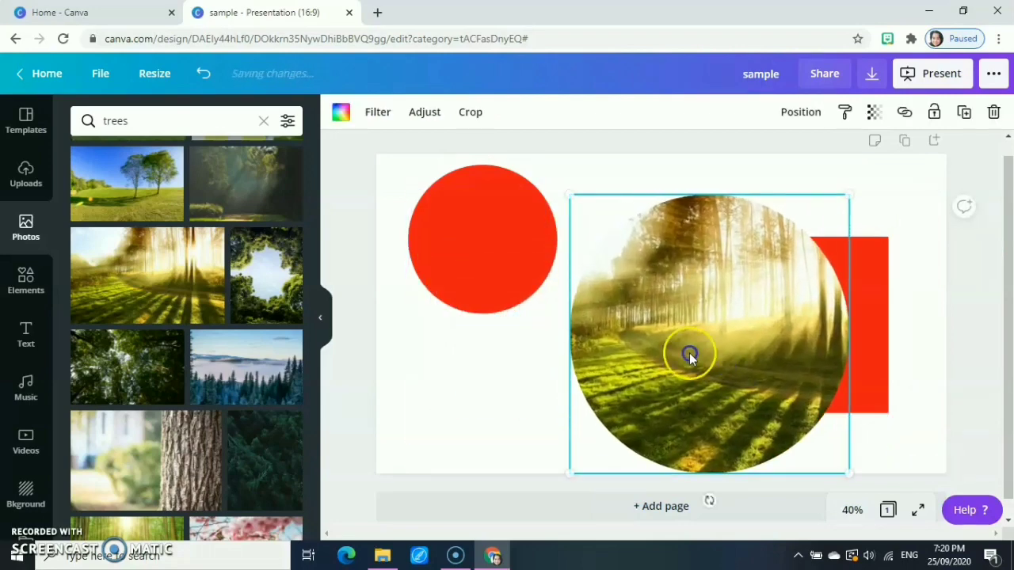
left_click_drag(690, 356, 642, 333)
left_click_drag(769, 447, 643, 314)
left_click_drag(626, 261, 675, 279)
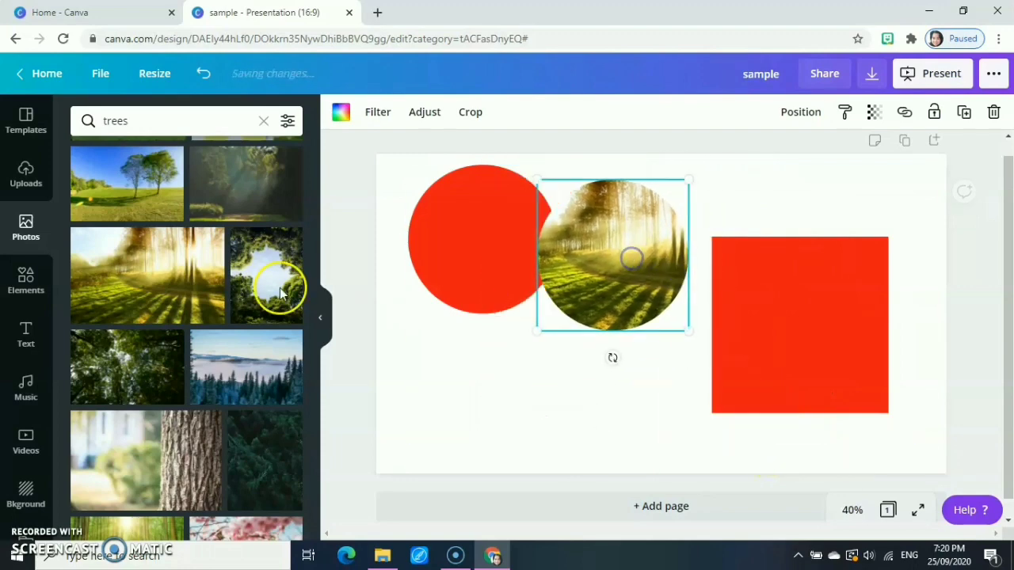
Step: Return to the Elements library and browse additional frame styles
left_click(25, 278)
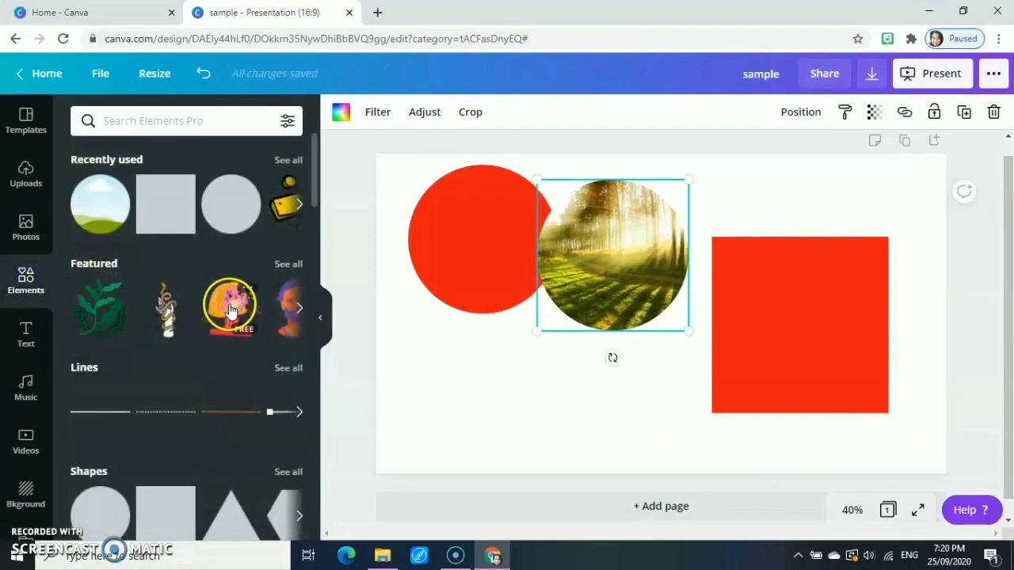
scroll(198, 253, "down", 4)
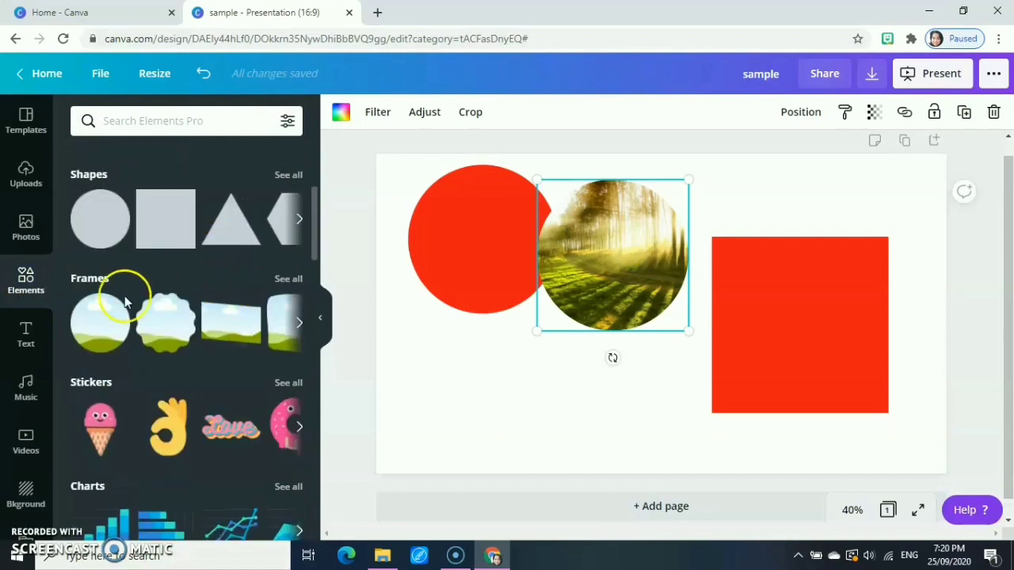
left_click(299, 326)
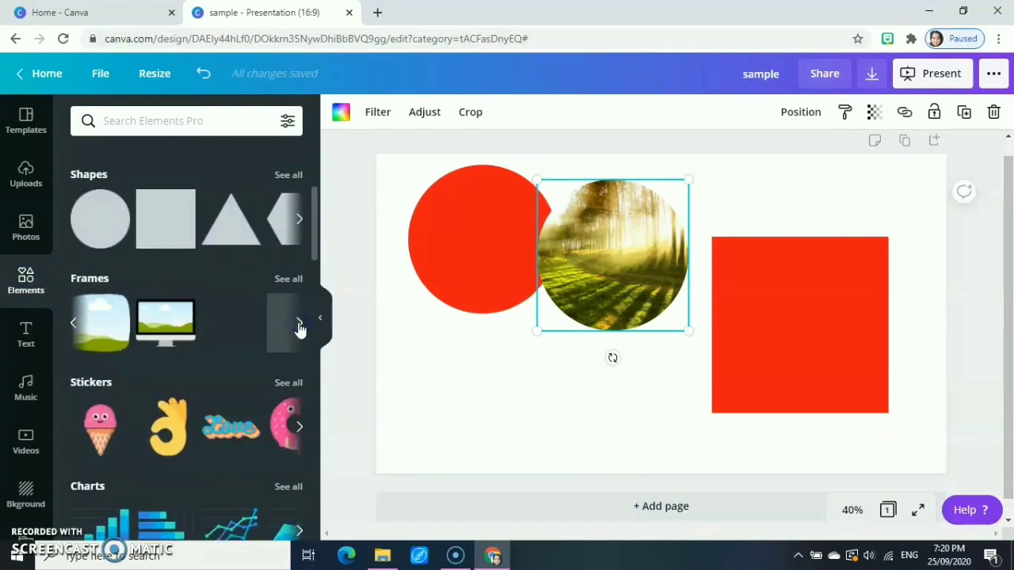
left_click(299, 326)
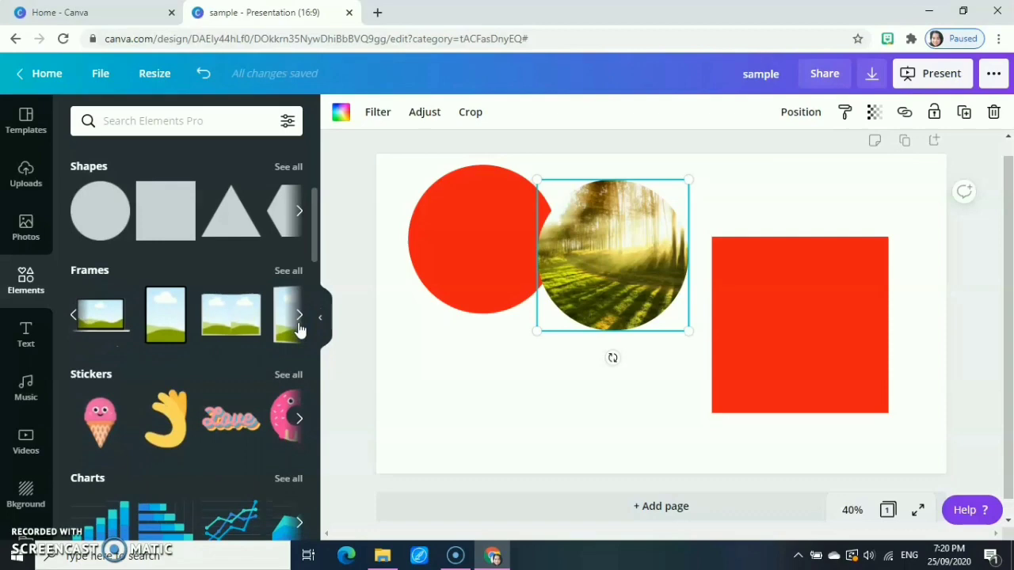
scroll(289, 322, "down", 2)
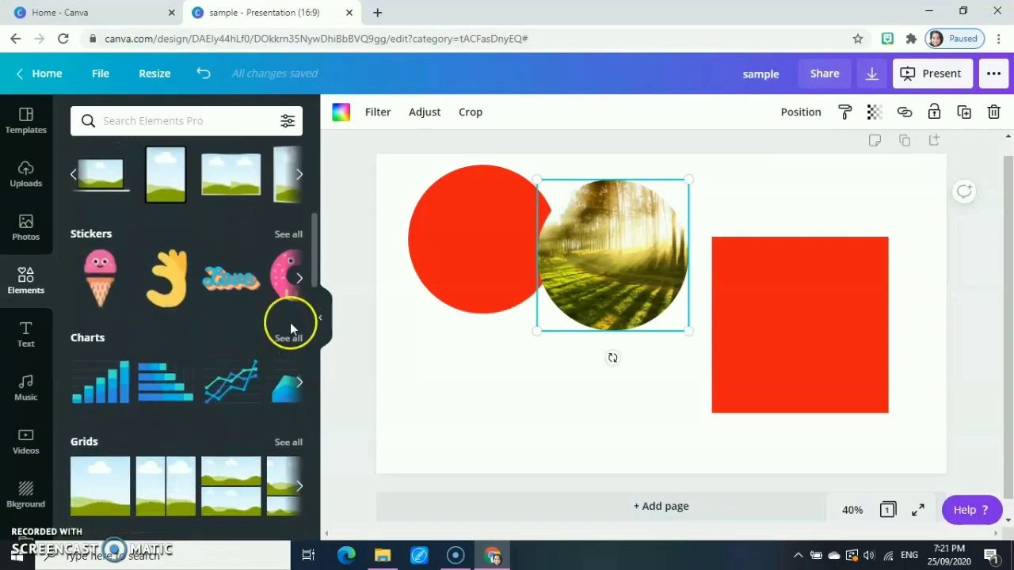
Step: Open the full Stickers collection, scroll through the results, and focus the search box
left_click(299, 278)
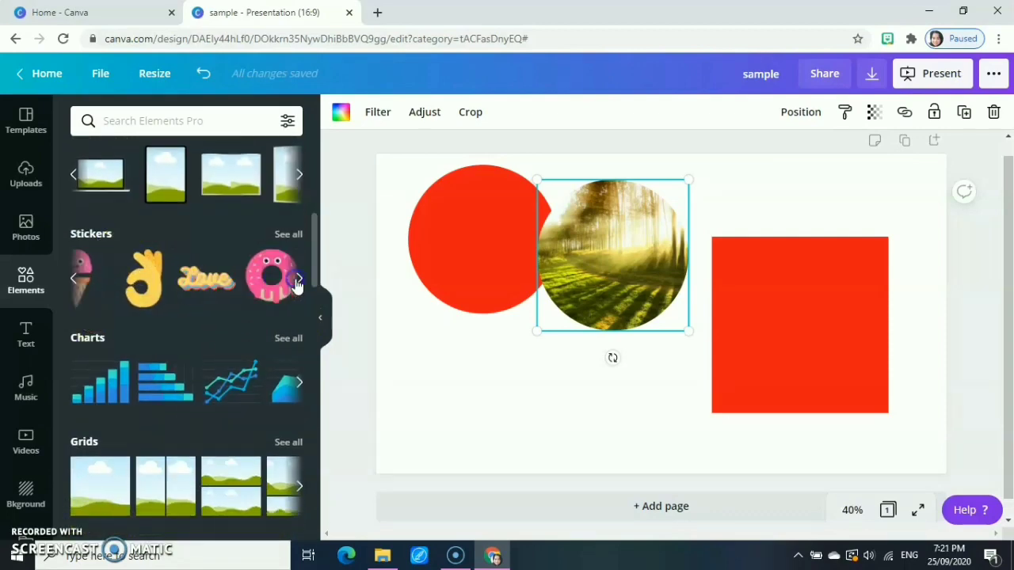
left_click(288, 234)
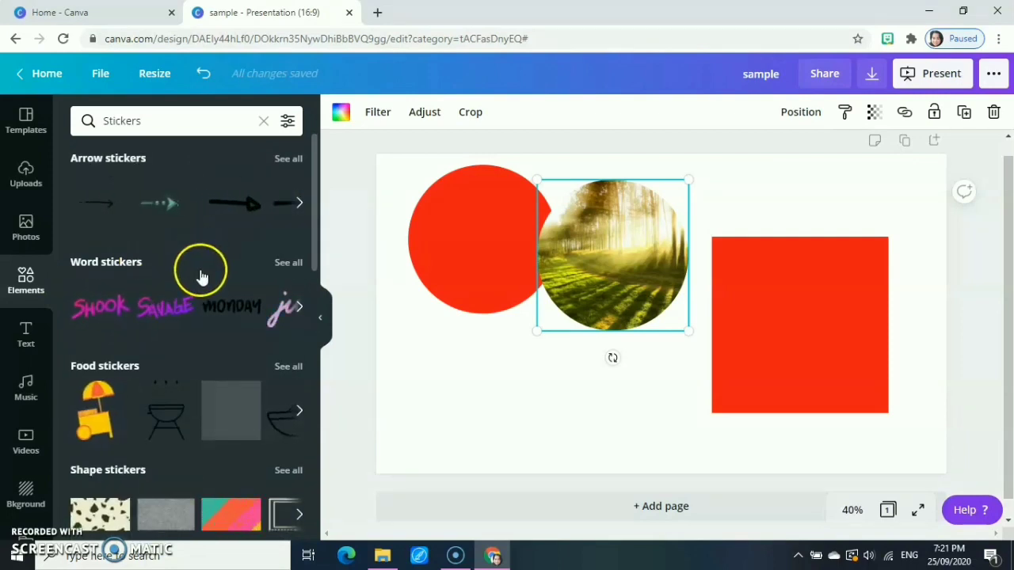
scroll(202, 276, "down", 3)
scroll(199, 274, "down", 4)
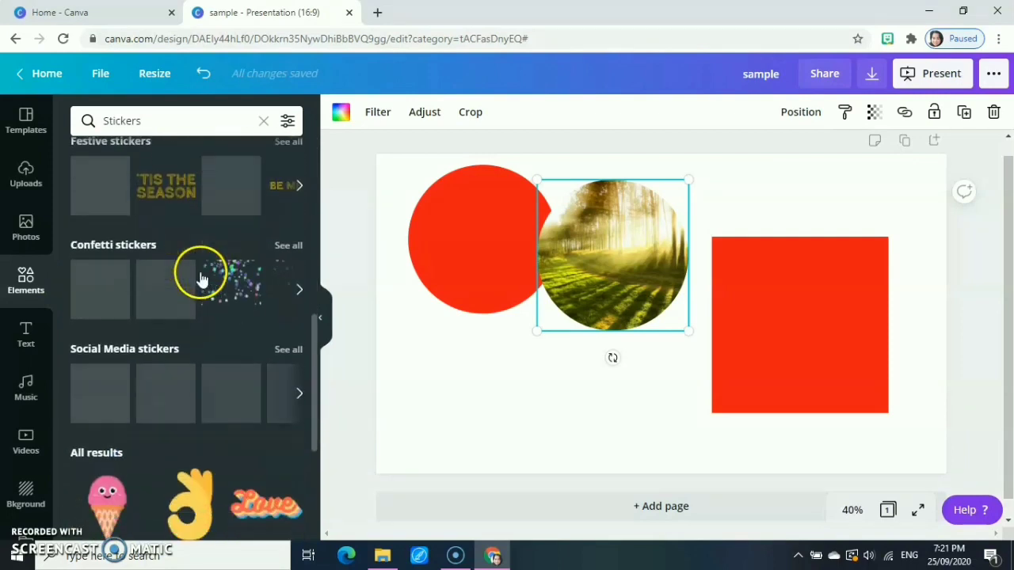
scroll(201, 279, "down", 5)
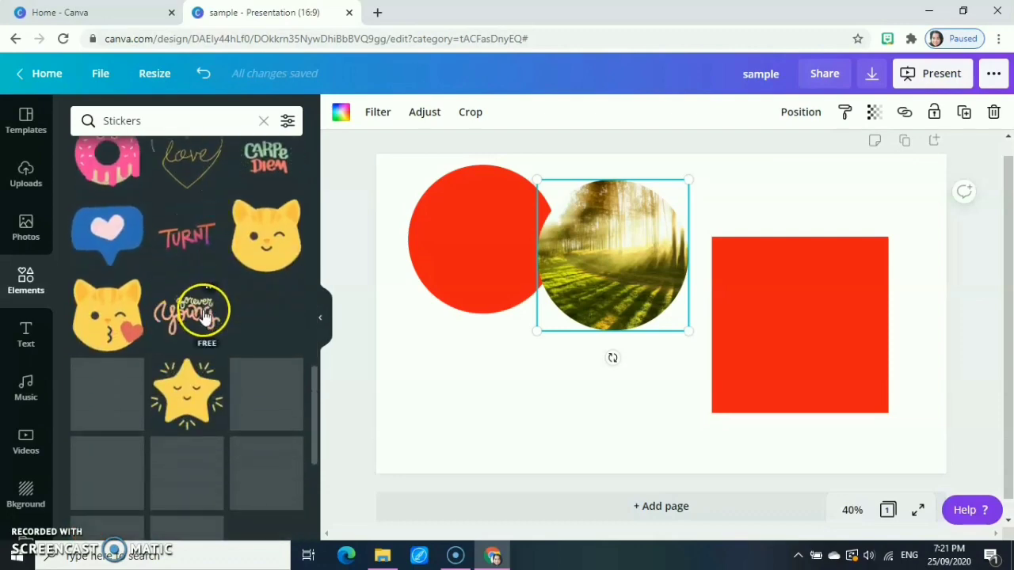
scroll(190, 297, "up", 2)
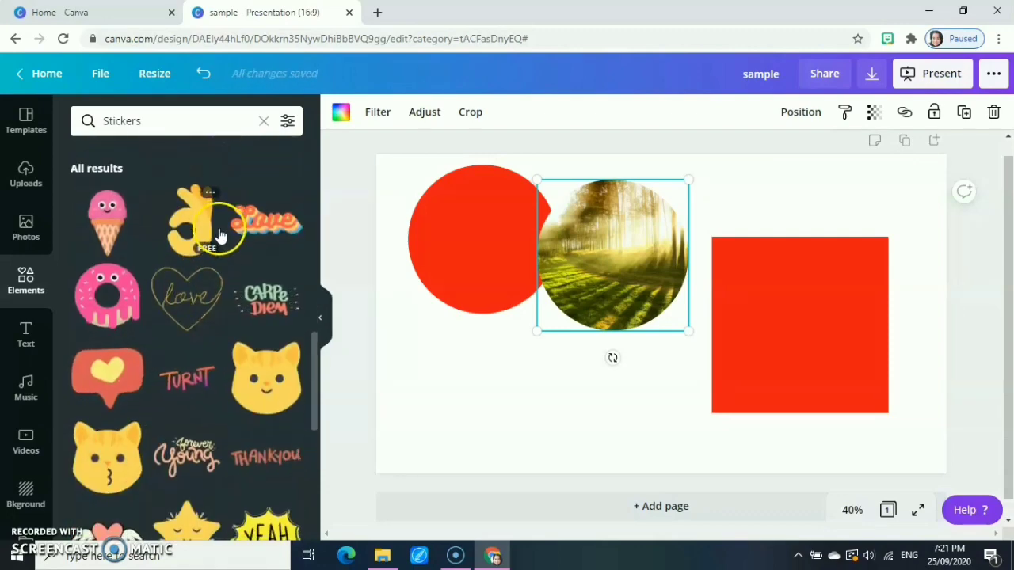
scroll(222, 261, "down", 7)
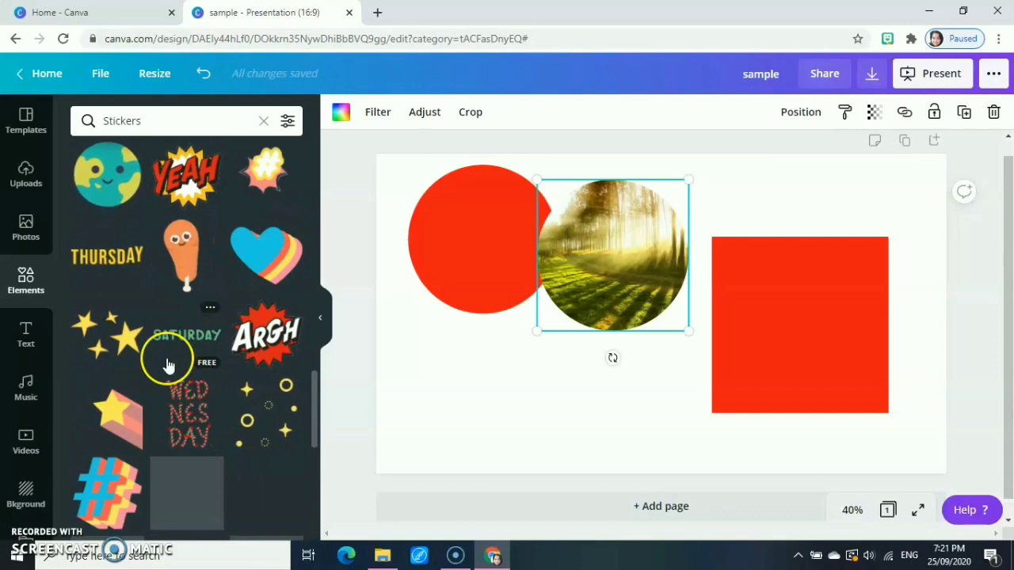
scroll(167, 365, "down", 7)
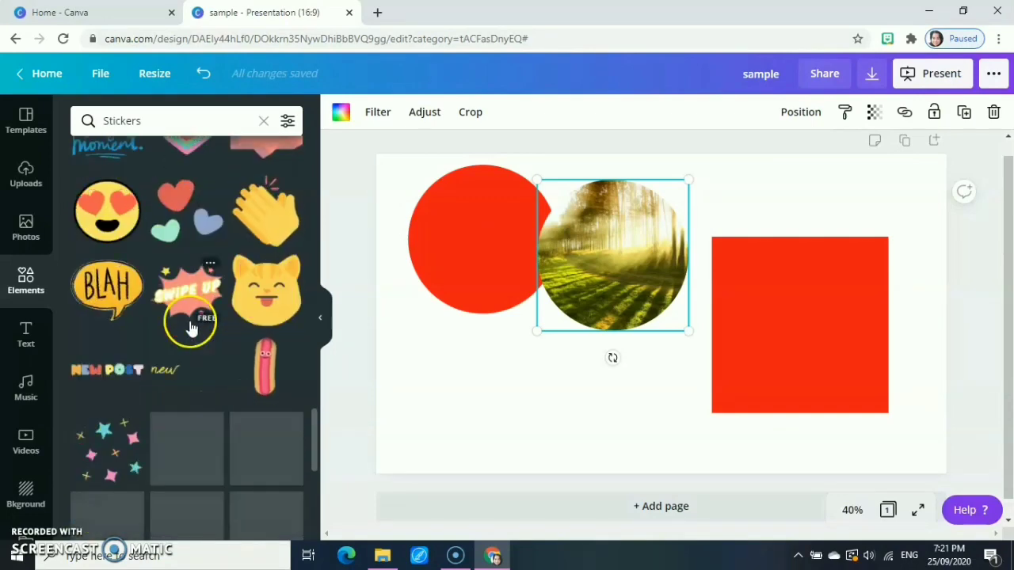
scroll(190, 328, "up", 15)
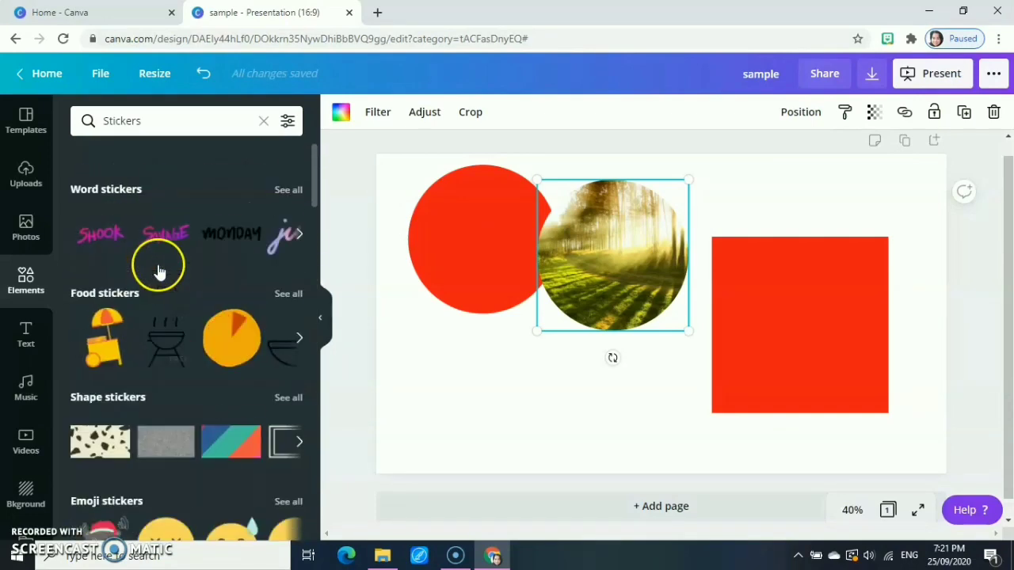
scroll(135, 260, "up", 2)
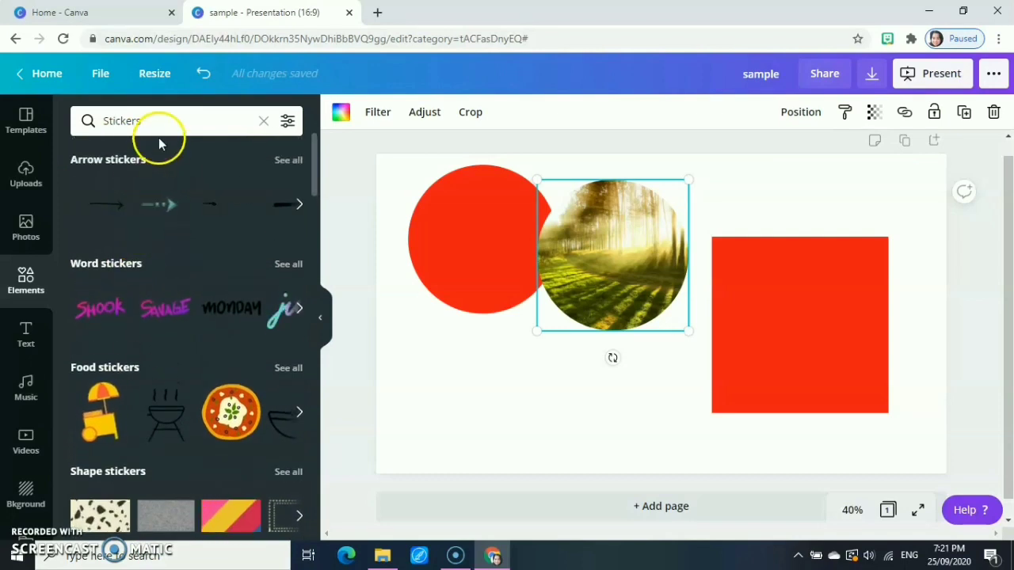
left_click(157, 122)
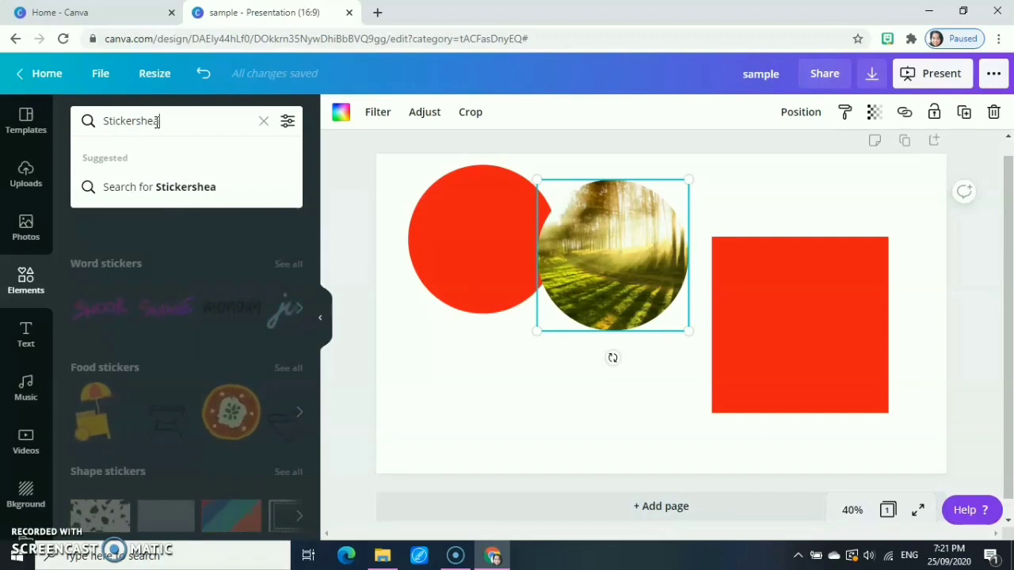
Step: Search elements for 'hear' and place a large red heart below the circles
type("he")
key("BackSpace")
key("BackSpace")
key("BackSpace")
key("BackSpace")
key("BackSpace")
key("BackSpace")
key("BackSpace")
key("BackSpace")
key("BackSpace")
key("BackSpace")
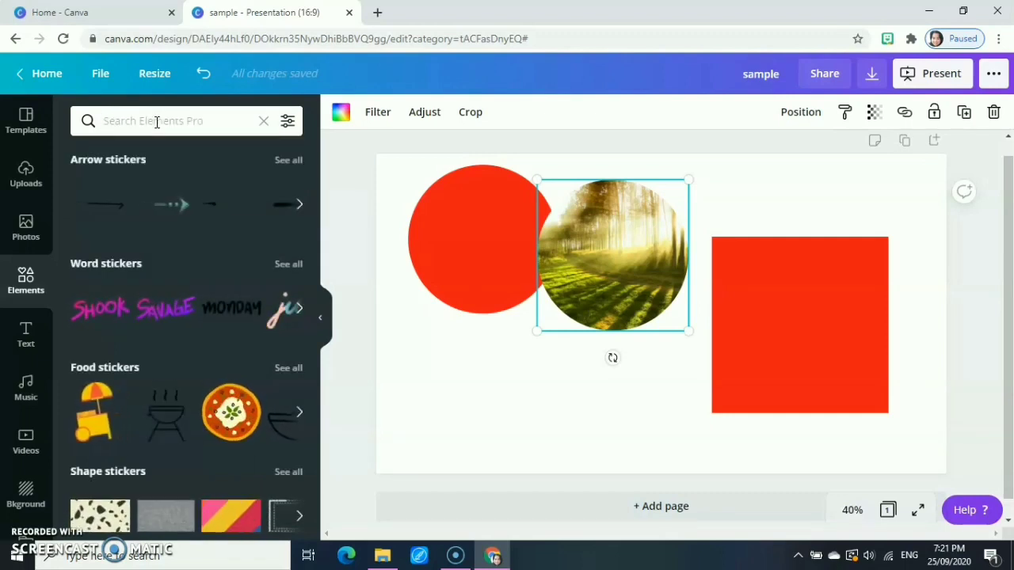
type("heart")
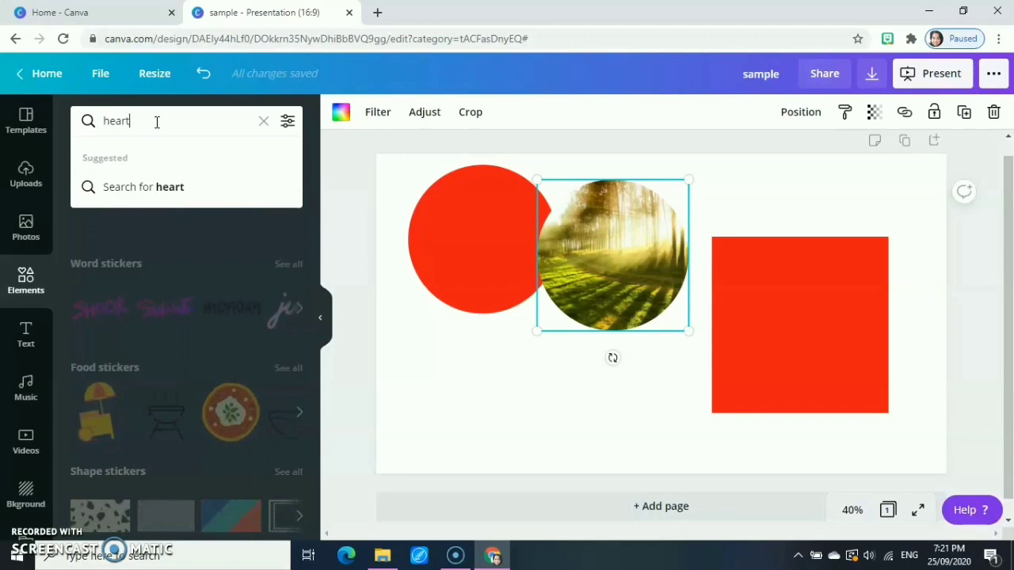
key("Return")
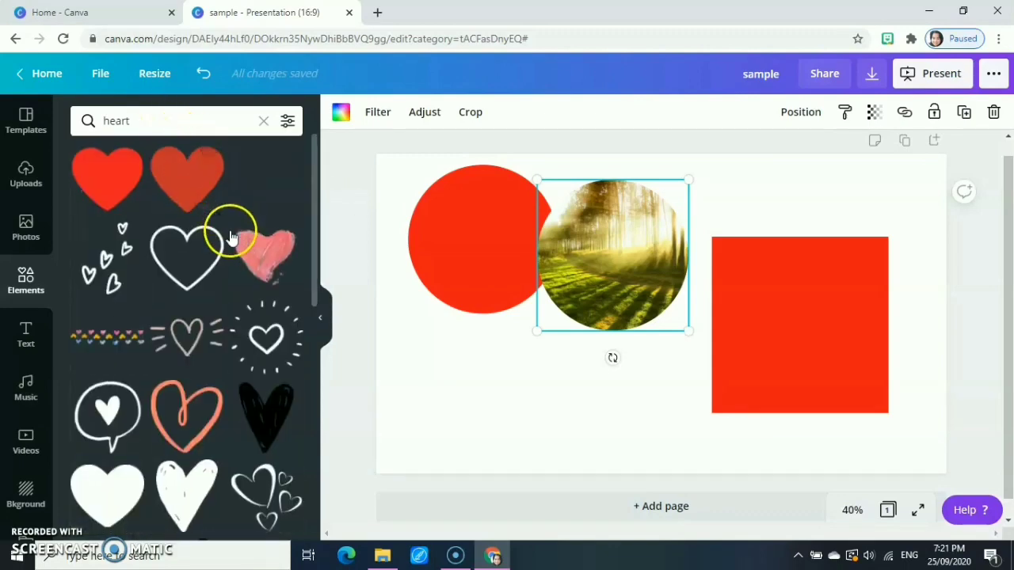
scroll(218, 301, "down", 4)
scroll(216, 326, "down", 5)
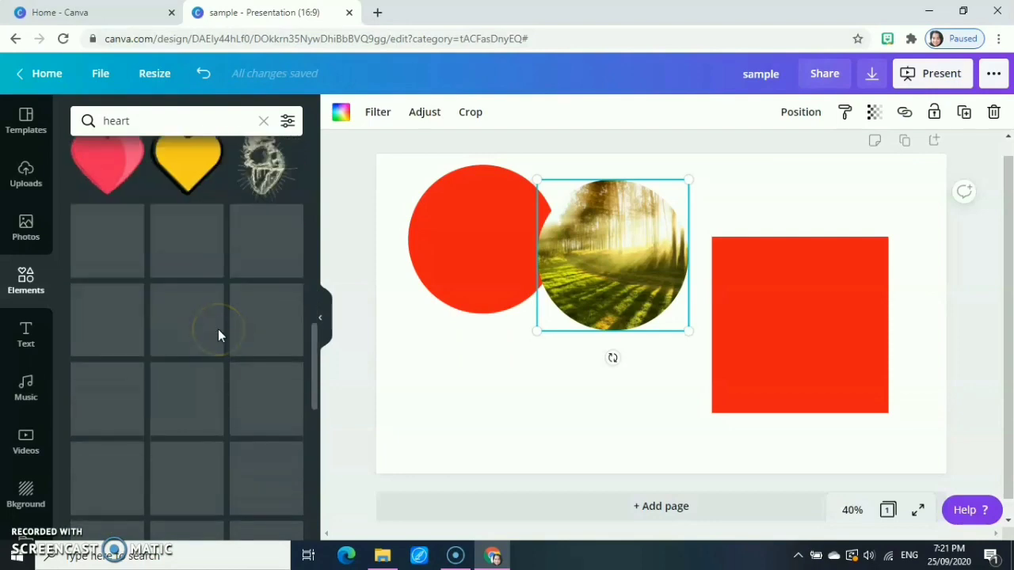
scroll(214, 324, "up", 5)
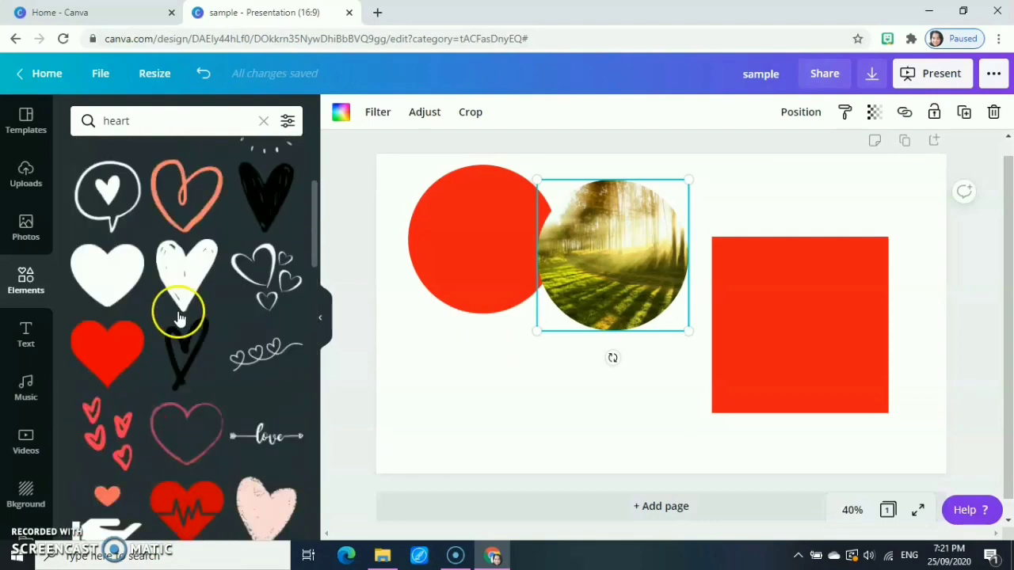
left_click_drag(107, 366, 457, 376)
Step: Add the red doodle hearts below the photo circle, then clear the heart search
scroll(227, 354, "down", 4)
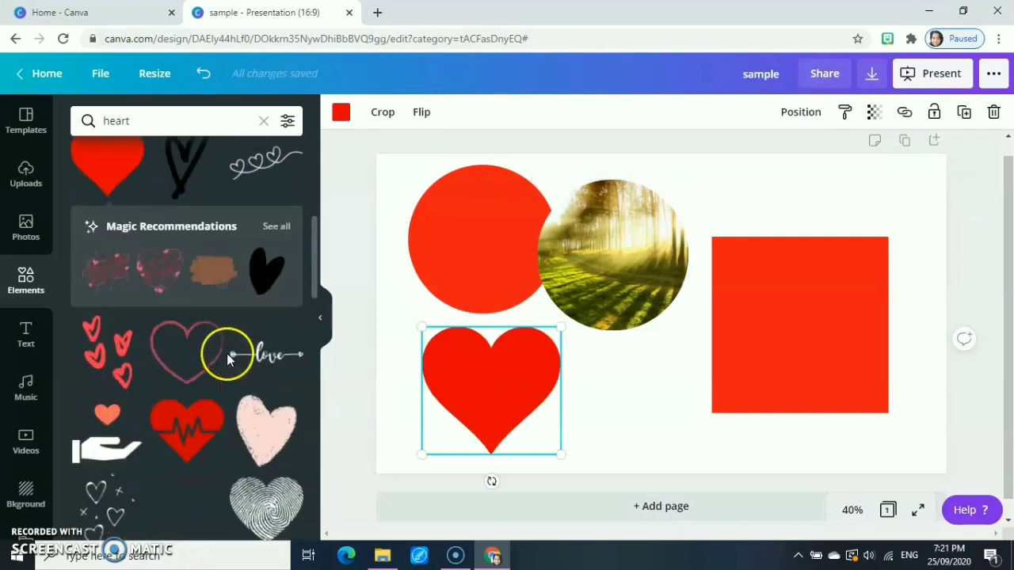
left_click(102, 287)
scroll(102, 286, "down", 1)
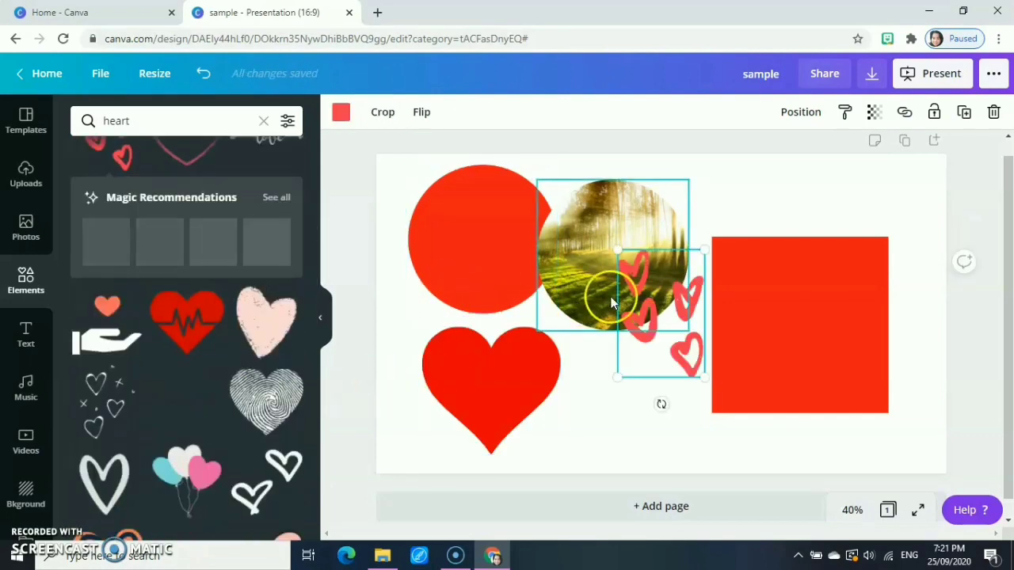
mouse_move(658, 346)
left_mouse_down()
mouse_move(627, 396)
mouse_move(646, 392)
mouse_move(765, 276)
mouse_move(671, 411)
mouse_move(641, 422)
left_mouse_up()
scroll(241, 262, "down", 6)
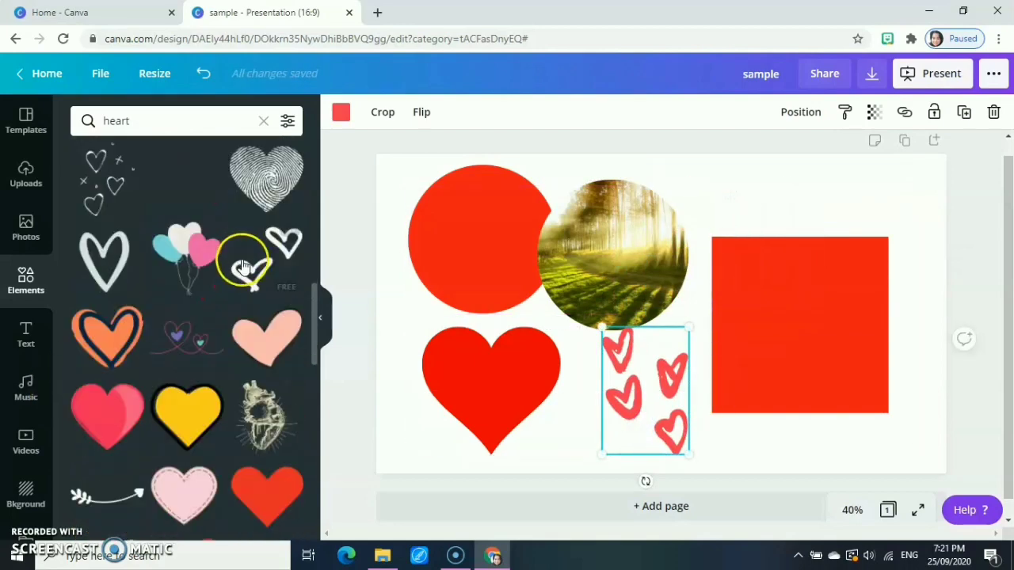
scroll(224, 269, "down", 6)
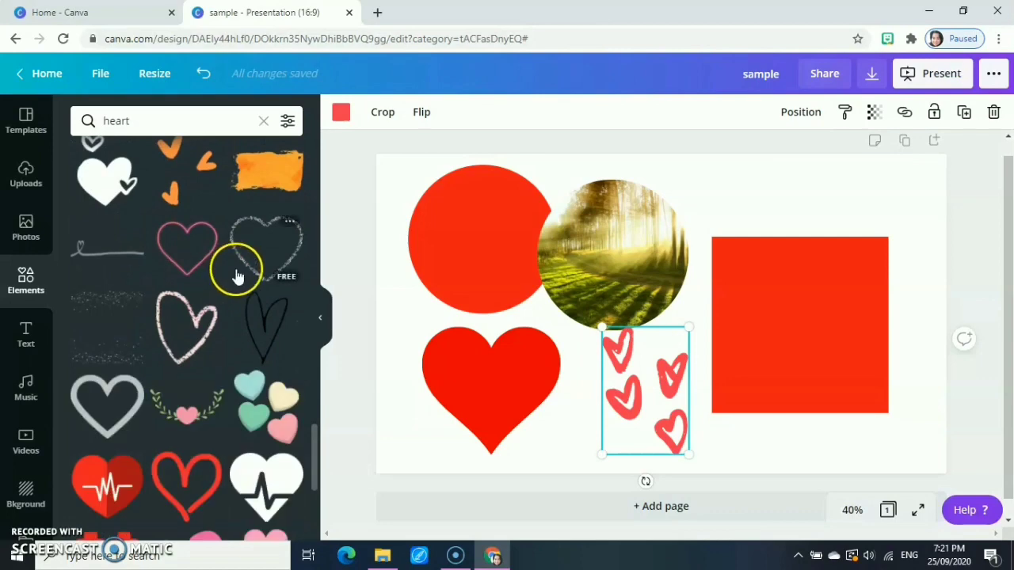
left_click(263, 123)
Step: Scroll through the element categories, then open the Text library's heading, subheading and body options
scroll(188, 236, "up", 5)
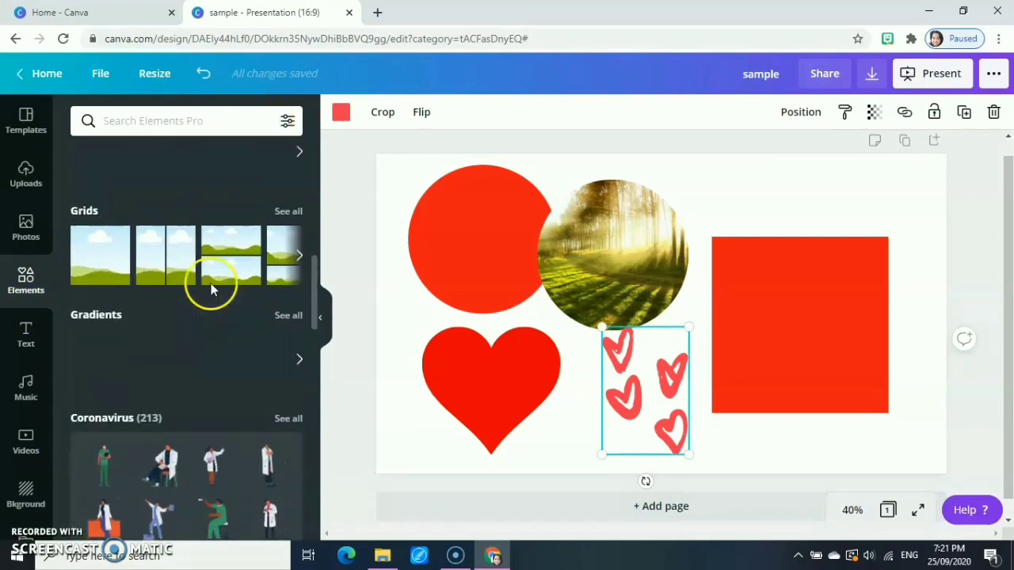
scroll(143, 278, "up", 3)
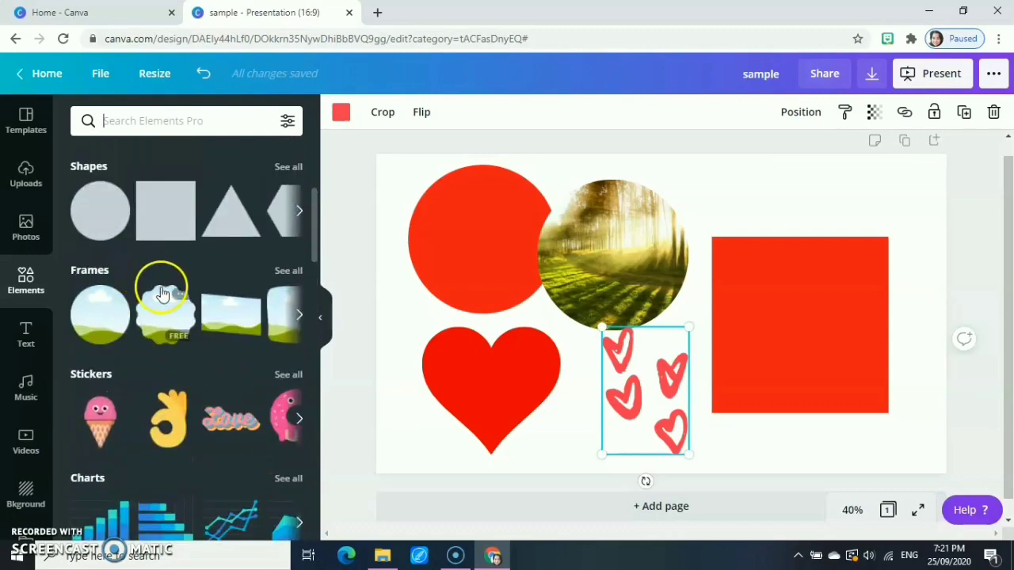
scroll(158, 293, "down", 3)
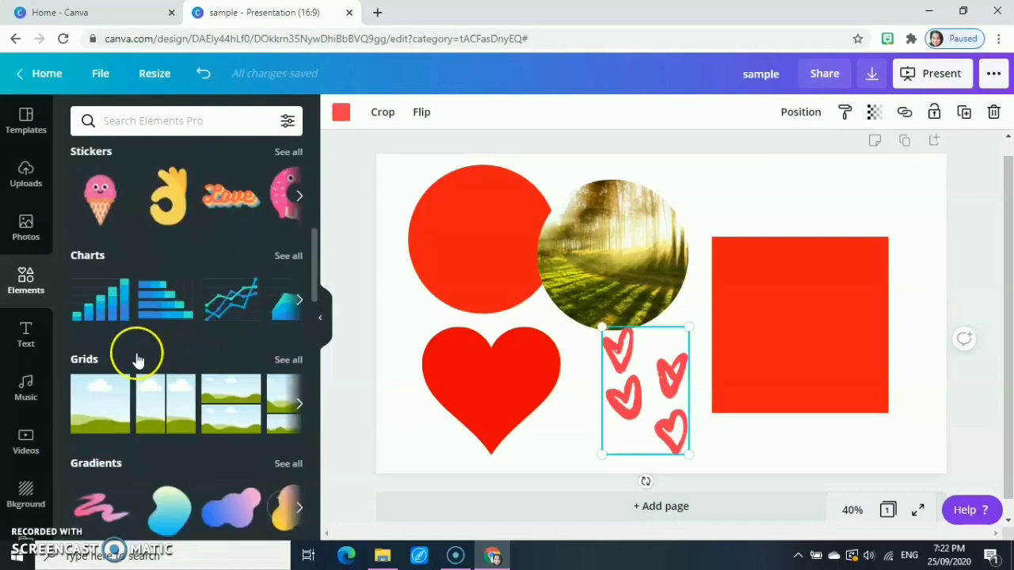
scroll(172, 392, "down", 3)
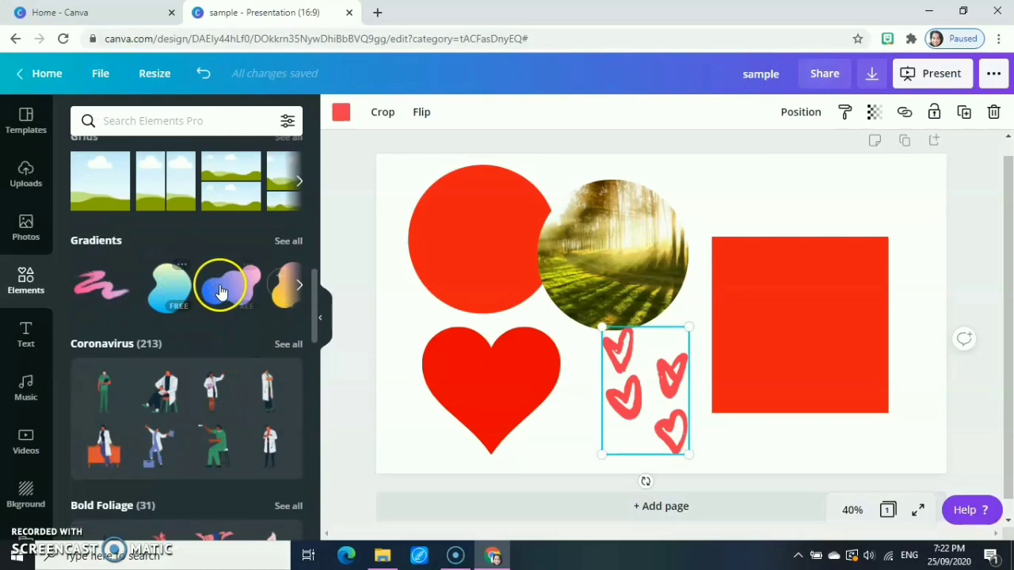
scroll(221, 292, "down", 3)
scroll(123, 291, "down", 5)
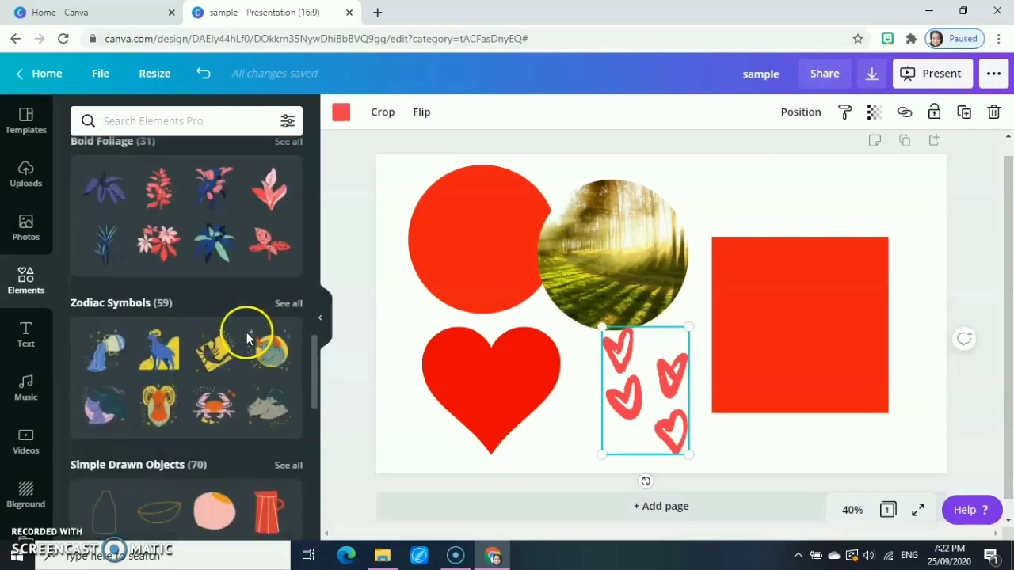
scroll(185, 233, "down", 8)
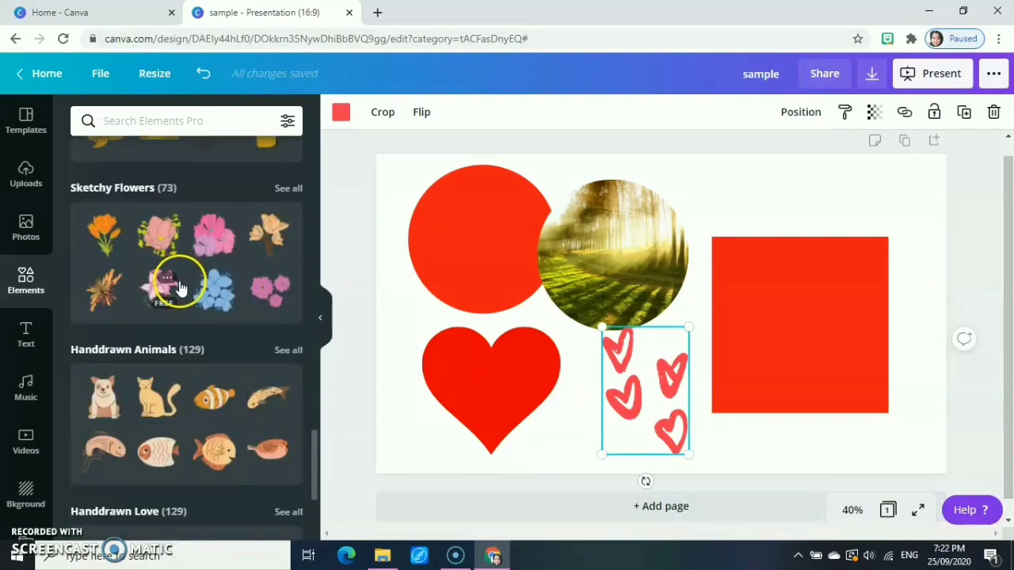
scroll(179, 293, "down", 5)
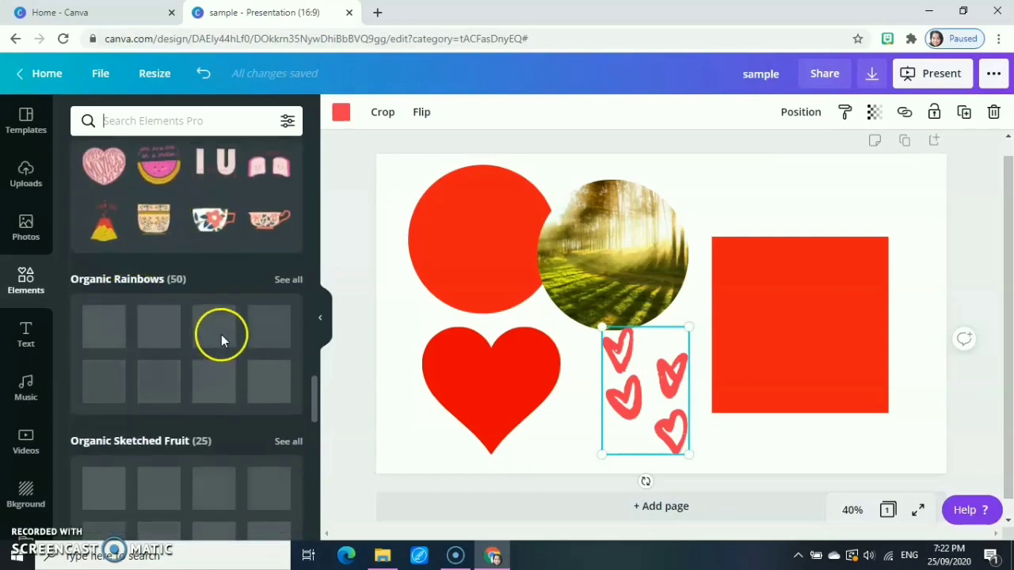
scroll(220, 339, "down", 6)
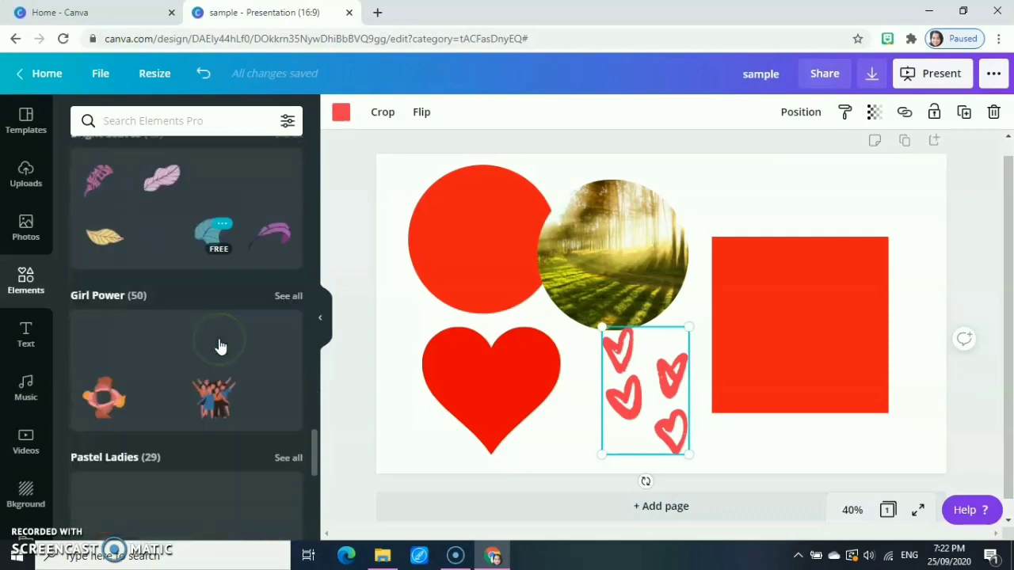
scroll(218, 347, "down", 1)
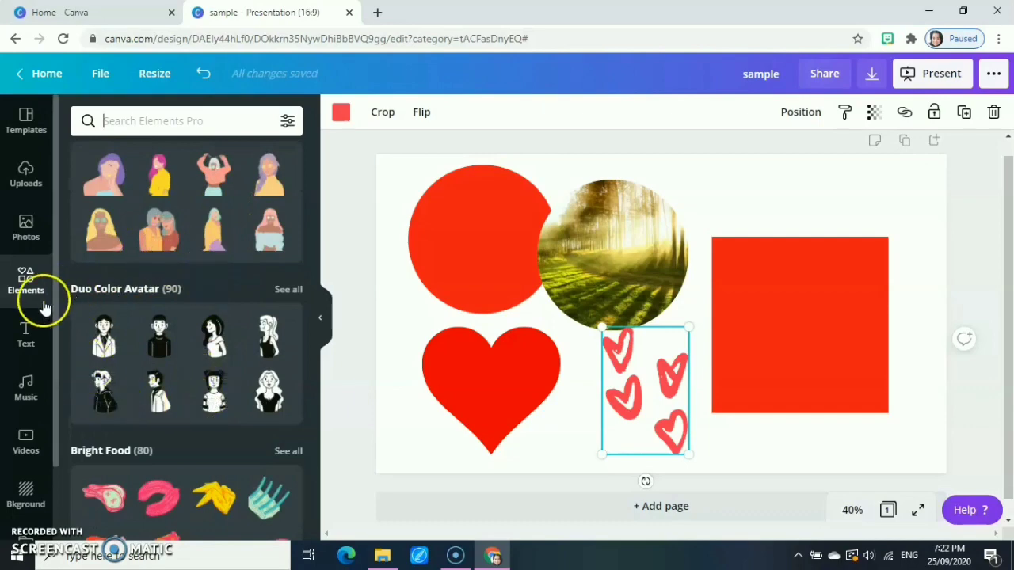
left_click(26, 334)
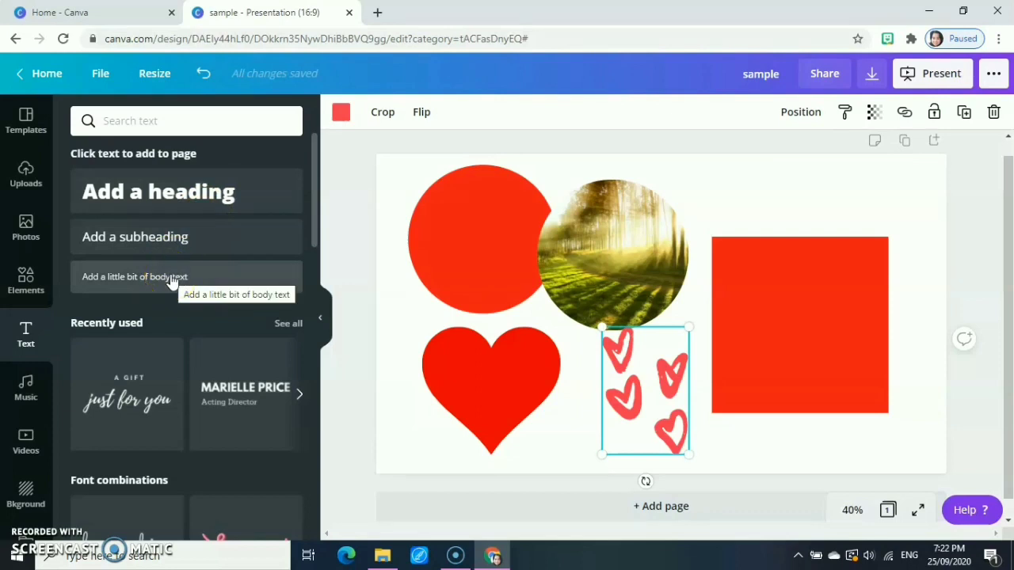
Step: Scroll the text templates and add 'A GIFT just for you' from Recently used
scroll(158, 275, "down", 2)
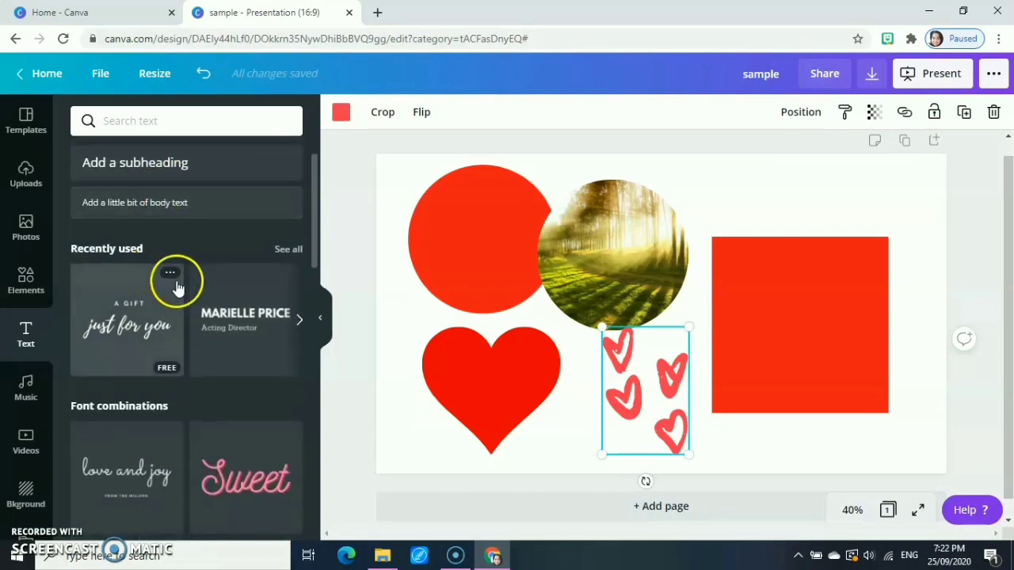
scroll(285, 292, "down", 1)
scroll(162, 277, "down", 2)
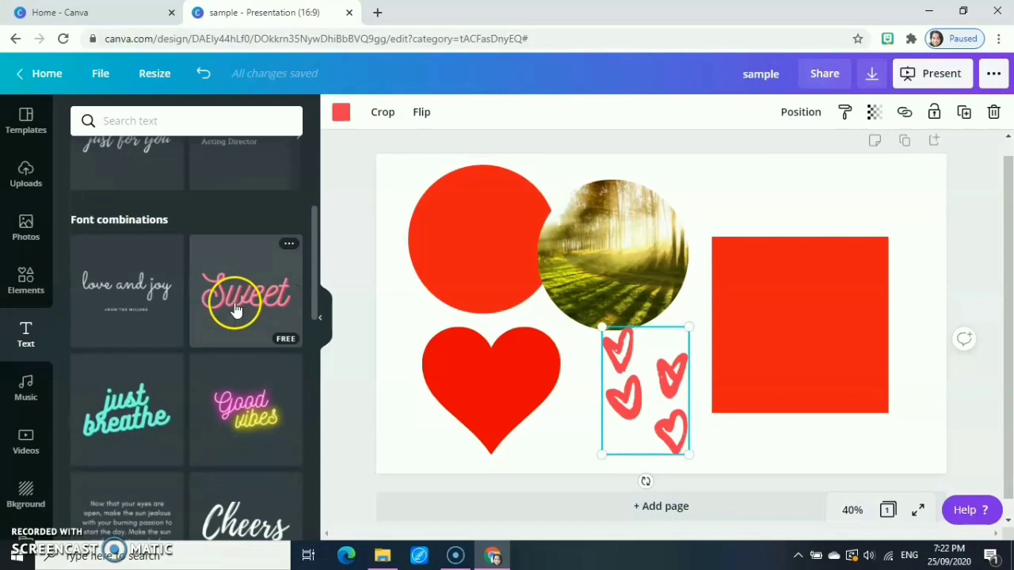
scroll(172, 303, "down", 2)
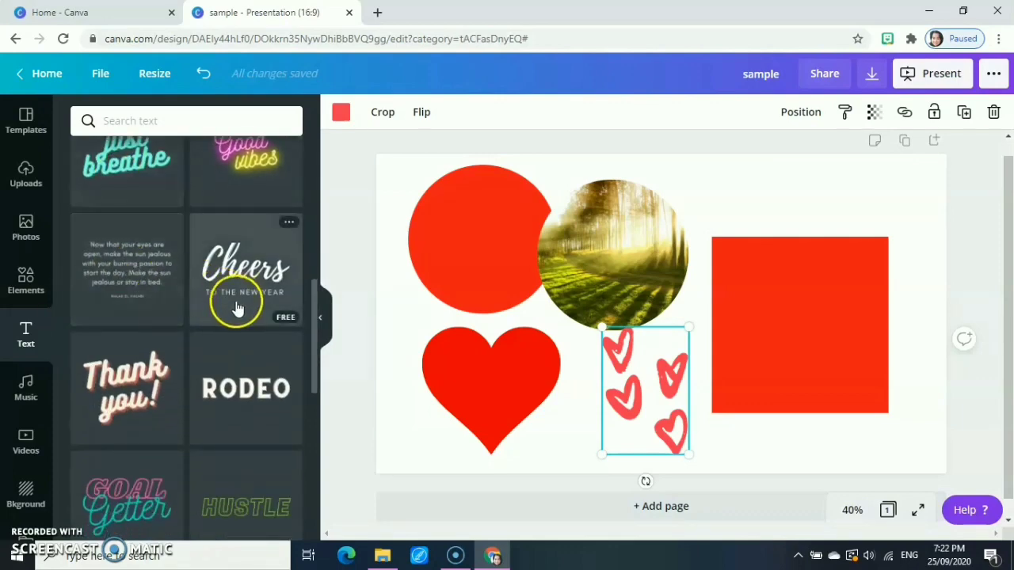
scroll(237, 304, "down", 1)
scroll(188, 351, "up", 5)
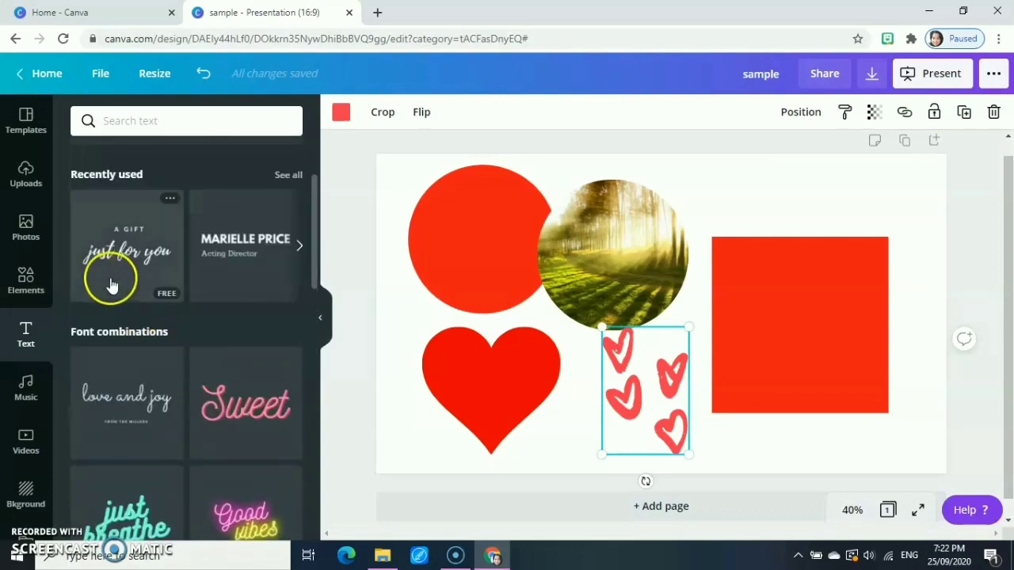
left_click(138, 252)
left_click(636, 301)
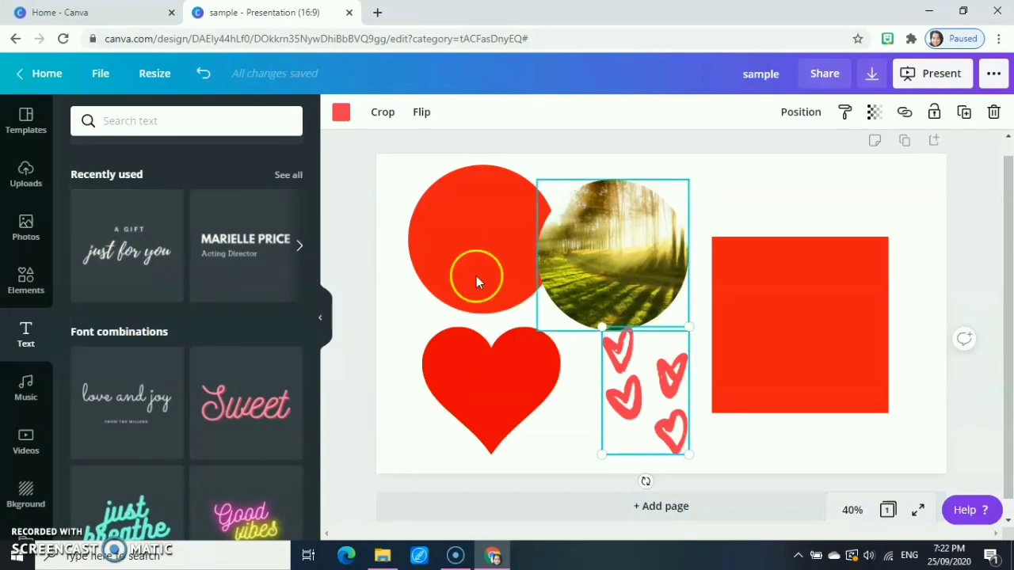
Step: Add the 'A GIFT just for you' template again and drag it onto the red square
left_click(127, 250)
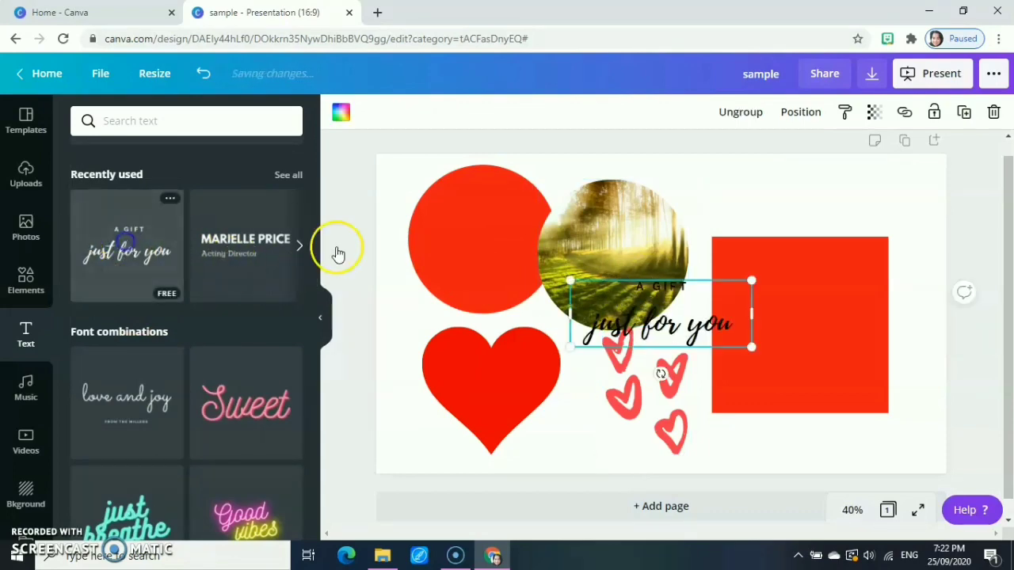
left_click_drag(665, 347, 857, 182)
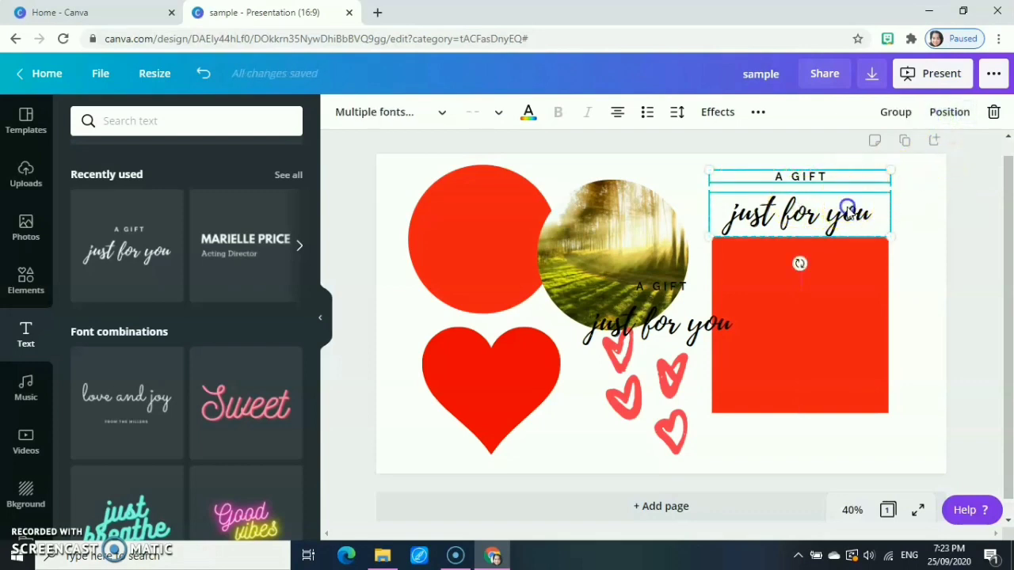
left_click_drag(849, 218, 858, 382)
left_click(912, 215)
Step: Delete the leftover text group by the photo and stack A GIFT above 'just for you' in the square
left_click(693, 313)
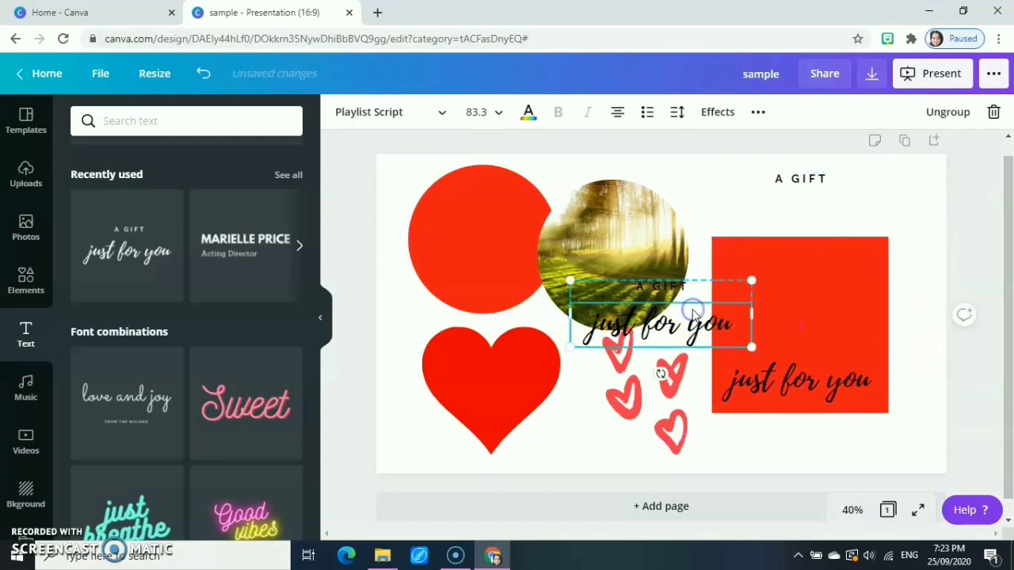
left_click(993, 112)
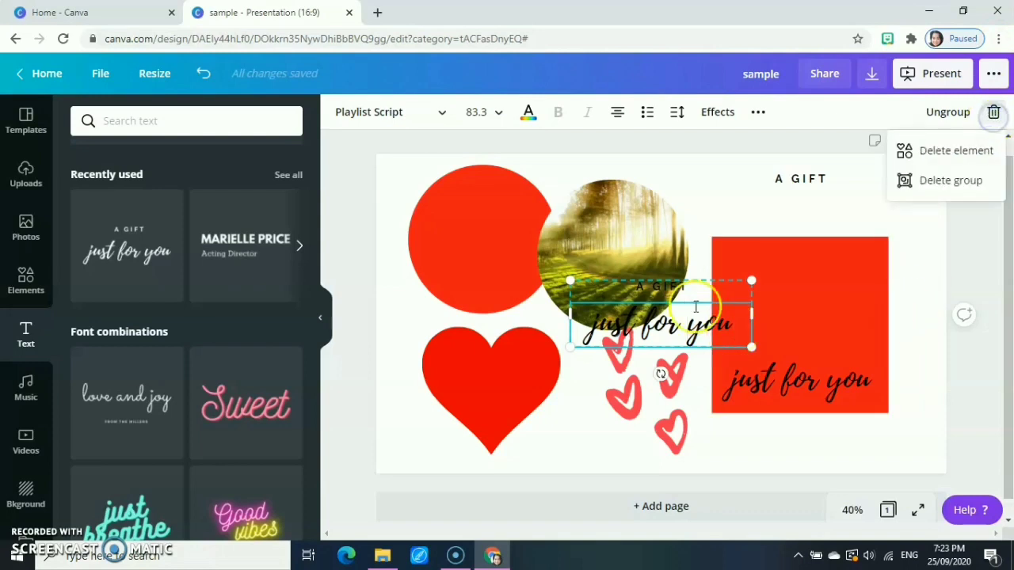
left_click(956, 179)
left_click_drag(837, 378, 834, 354)
left_click_drag(809, 179, 807, 310)
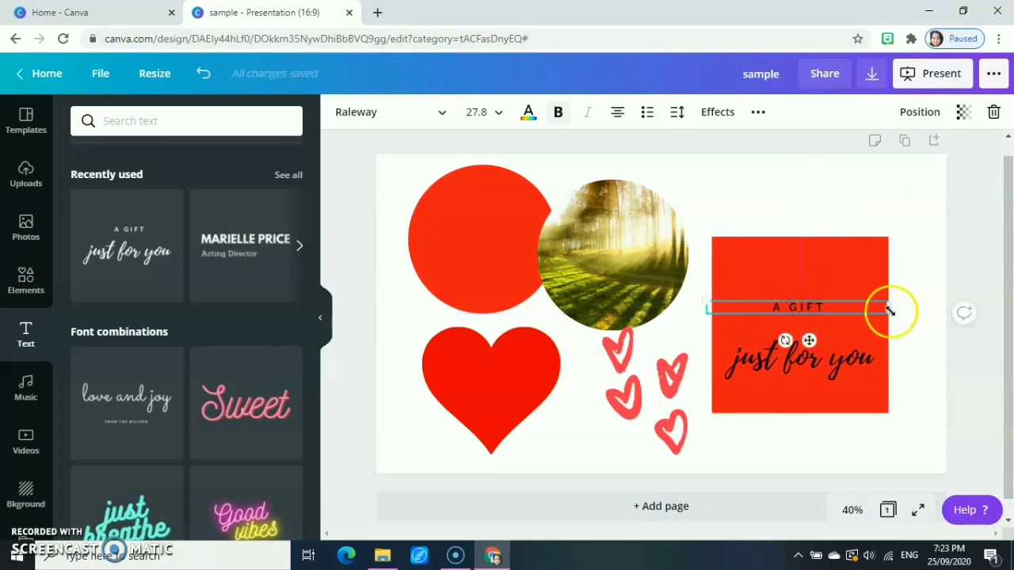
Step: Set A GIFT to font size 80 and move both text lines up within the red square
left_click(501, 115)
scroll(503, 174, "down", 5)
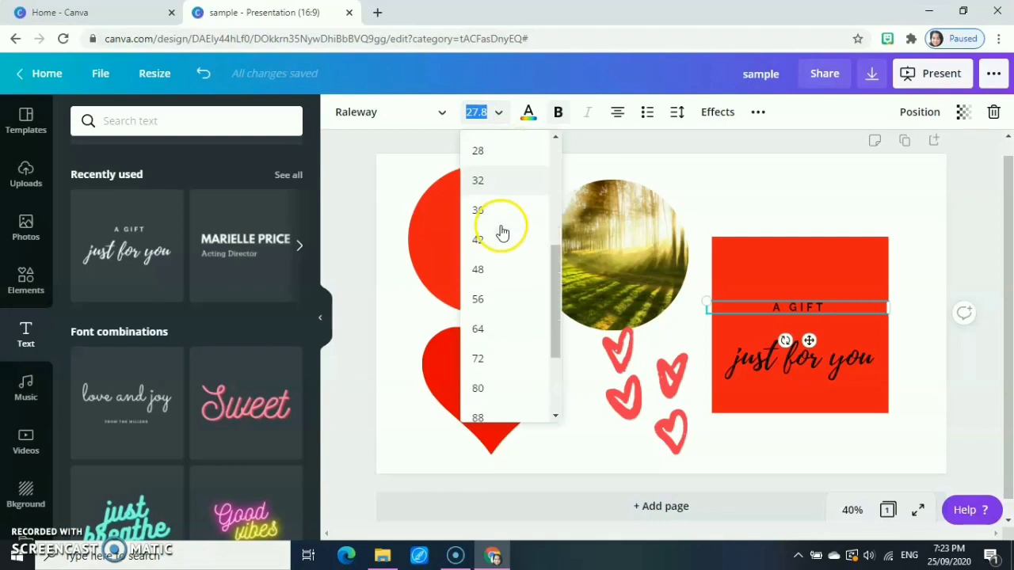
scroll(502, 236, "down", 1)
scroll(502, 254, "down", 1)
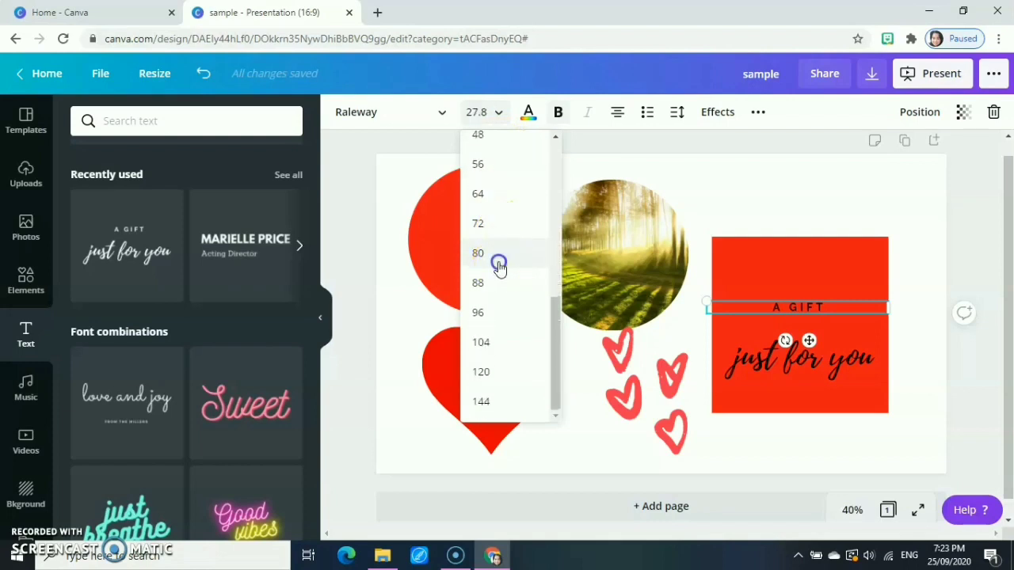
left_click(498, 265)
left_click_drag(828, 300, 827, 292)
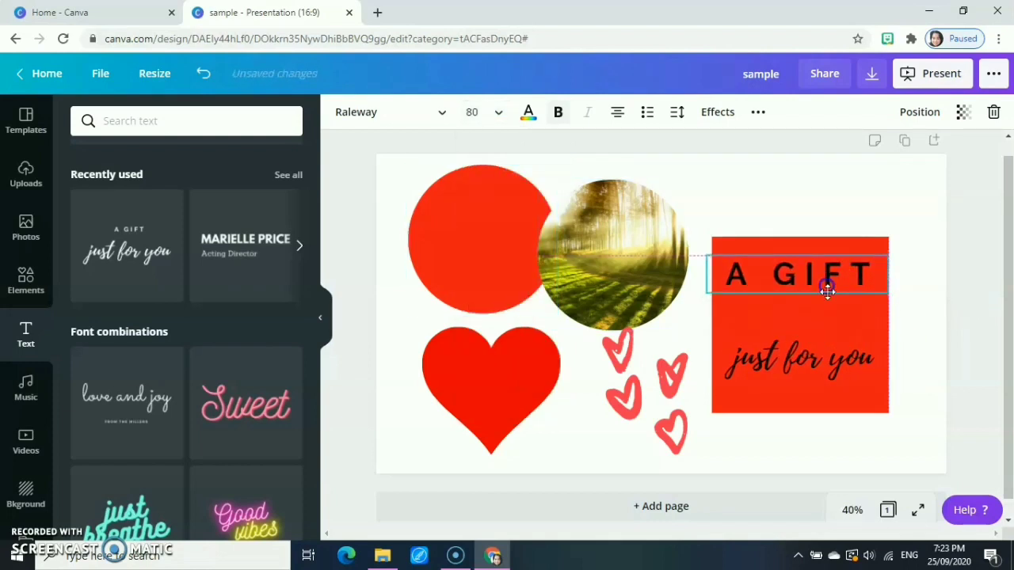
left_click_drag(837, 368, 830, 344)
Step: Set 'just for you' to font size 88 and nudge it onto the alignment guide
left_click(481, 115)
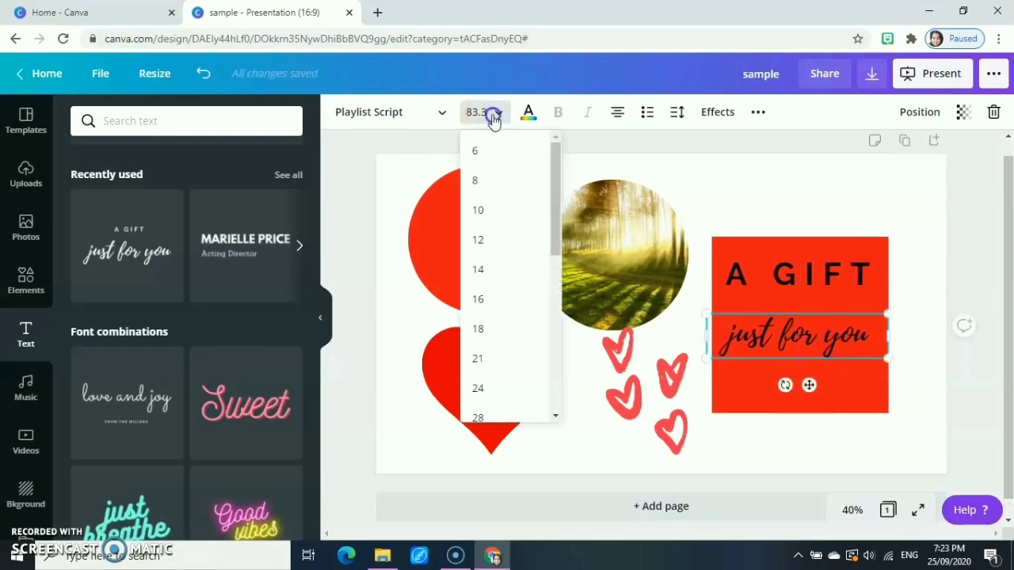
scroll(507, 293, "down", 5)
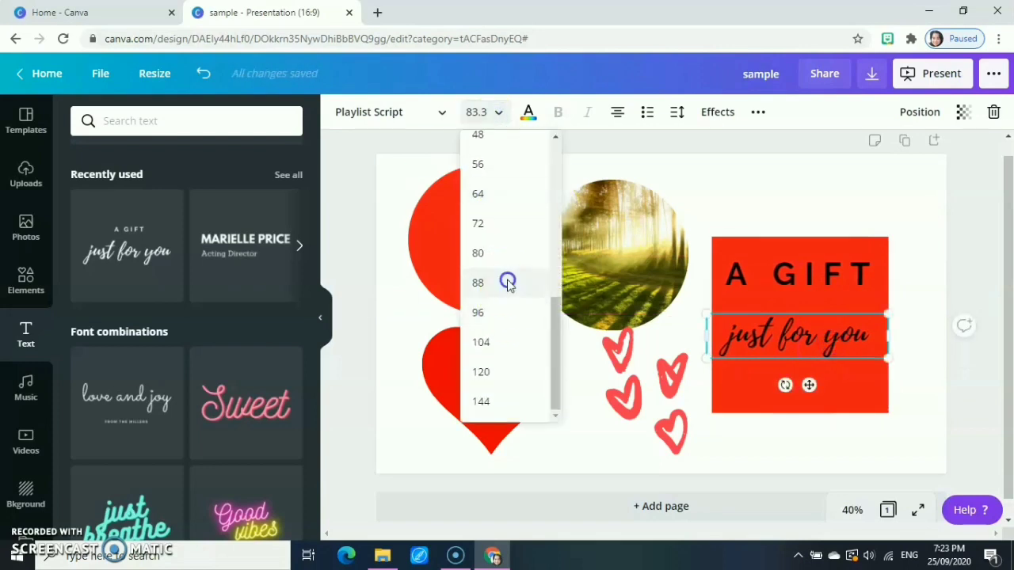
left_click(508, 284)
mouse_move(856, 338)
left_mouse_down()
mouse_move(842, 369)
mouse_move(844, 335)
mouse_move(859, 333)
left_mouse_up()
Step: Select the A GIFT heading and browse the font list
left_click(857, 281)
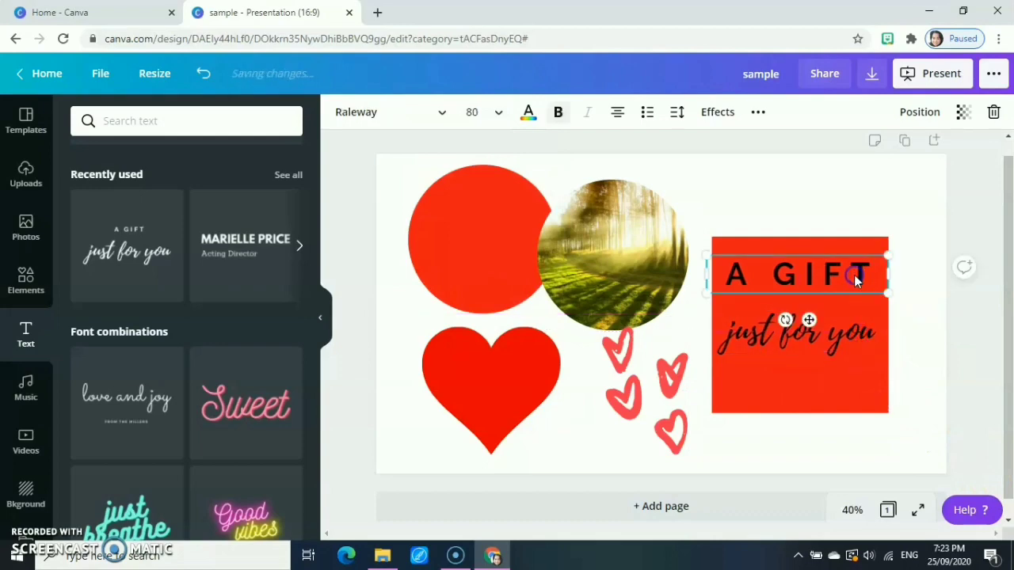
left_click(442, 112)
scroll(177, 266, "down", 5)
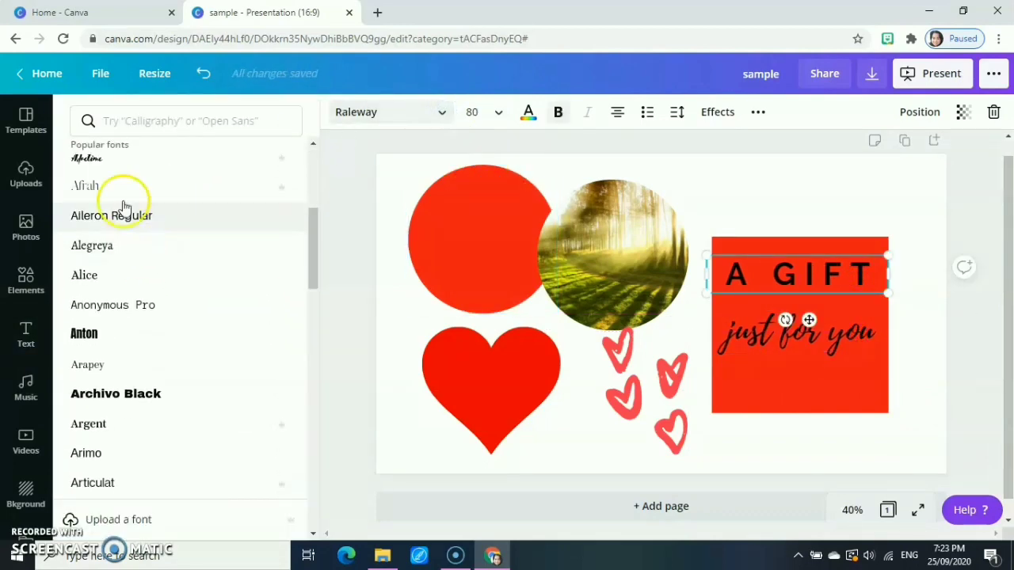
scroll(174, 230, "down", 8)
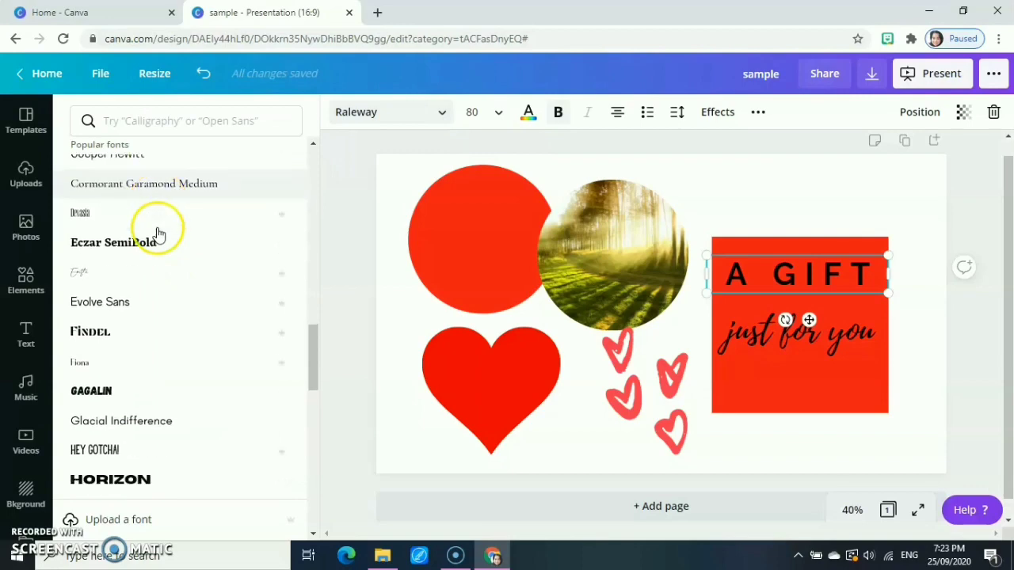
scroll(158, 252, "down", 10)
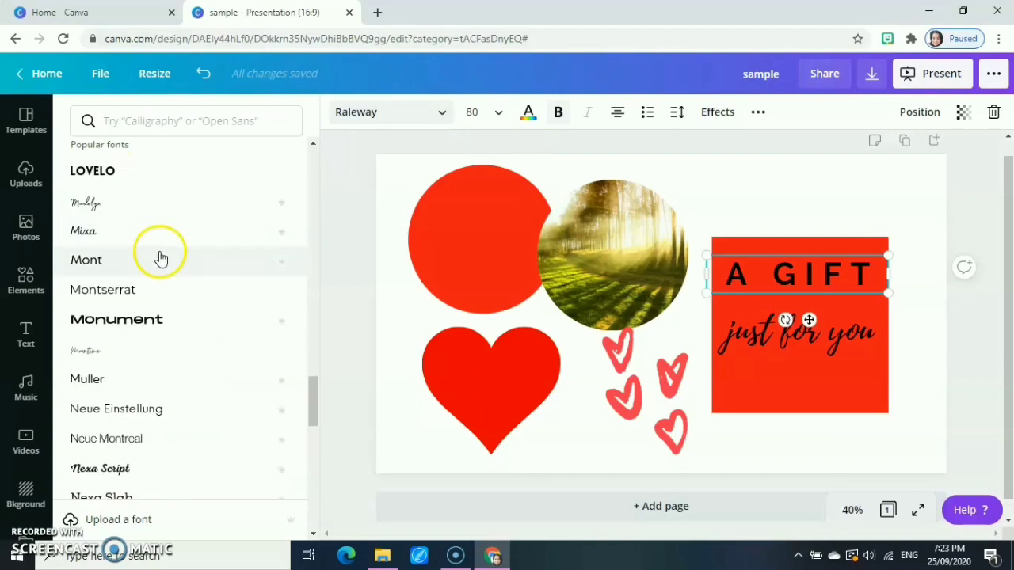
scroll(185, 292, "up", 15)
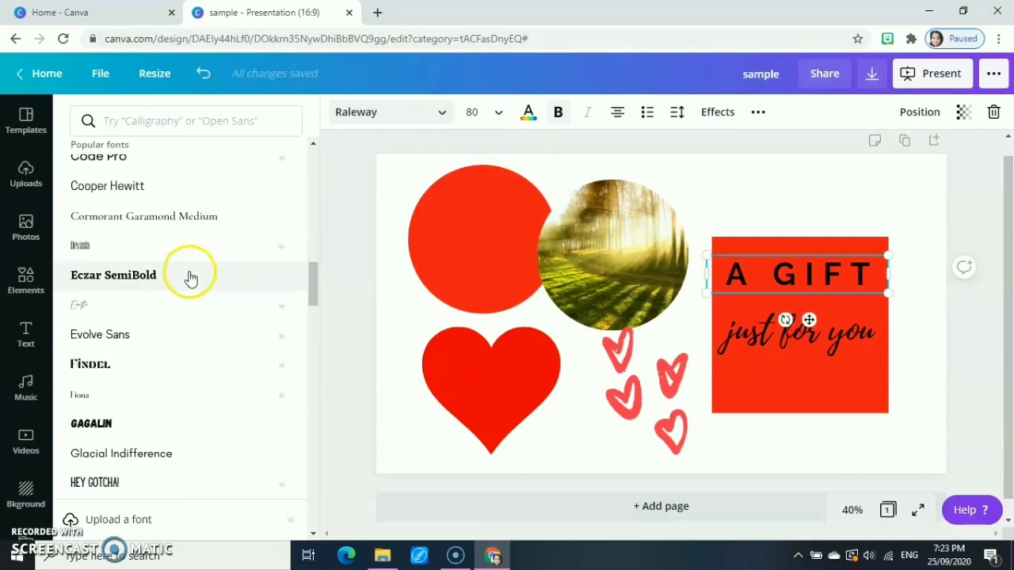
scroll(192, 271, "down", 3)
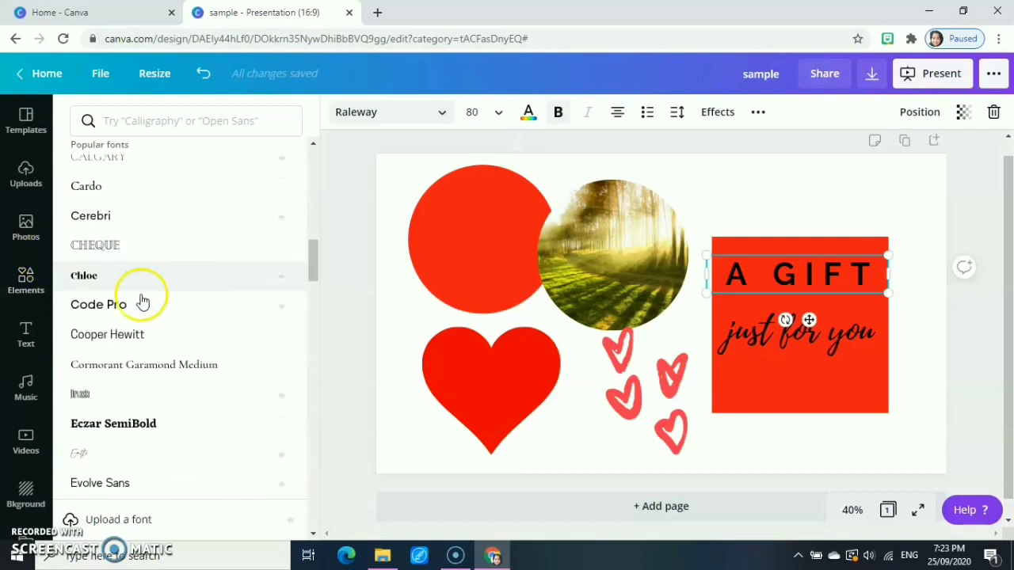
scroll(118, 389, "down", 3)
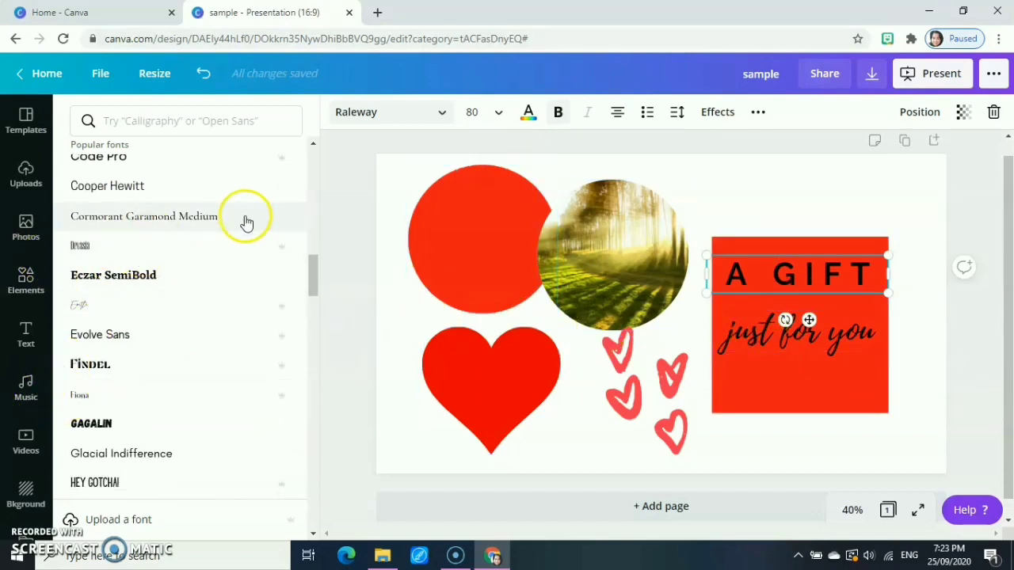
left_click(26, 389)
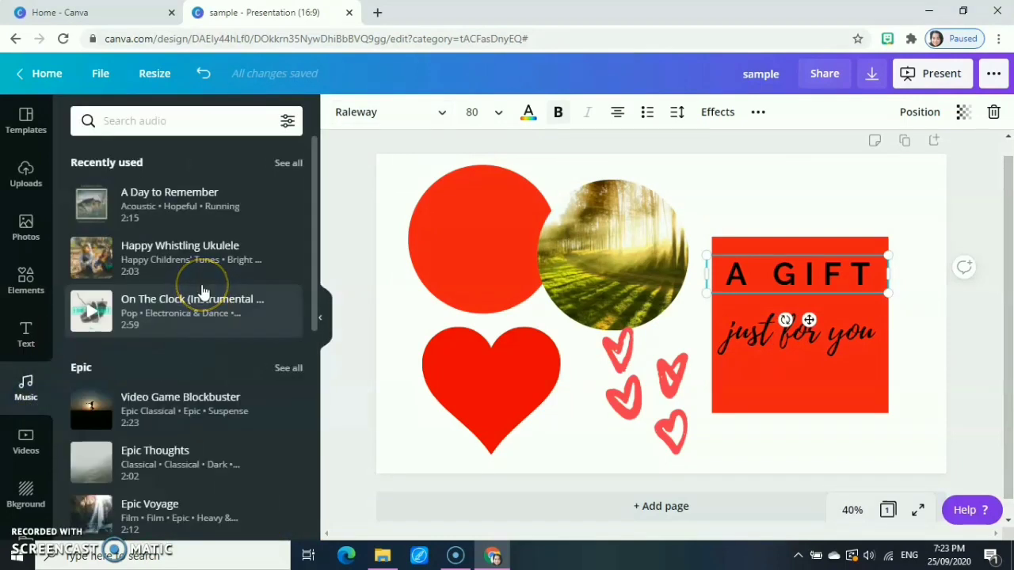
scroll(203, 294, "down", 5)
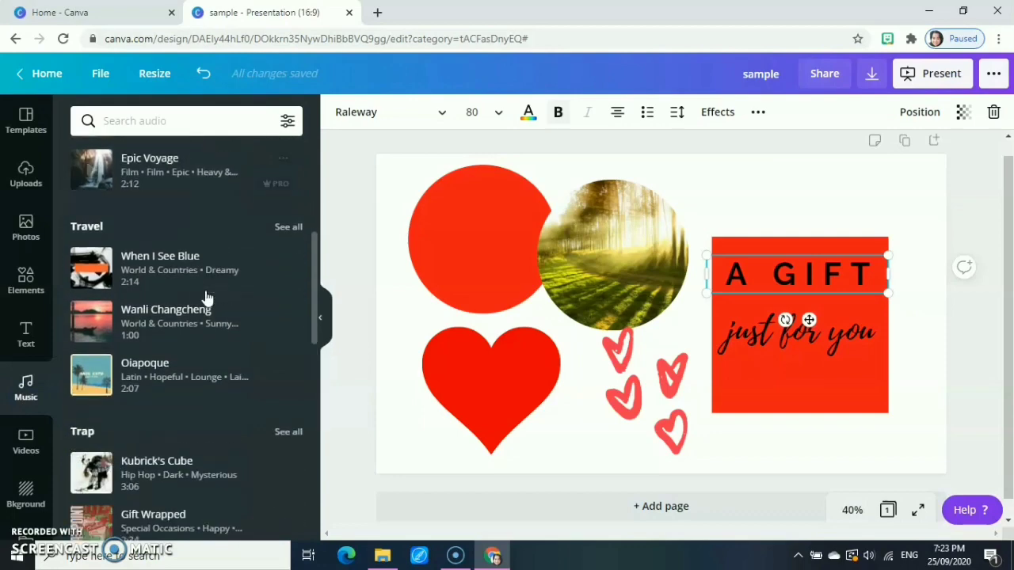
scroll(204, 294, "up", 5)
left_click(186, 261)
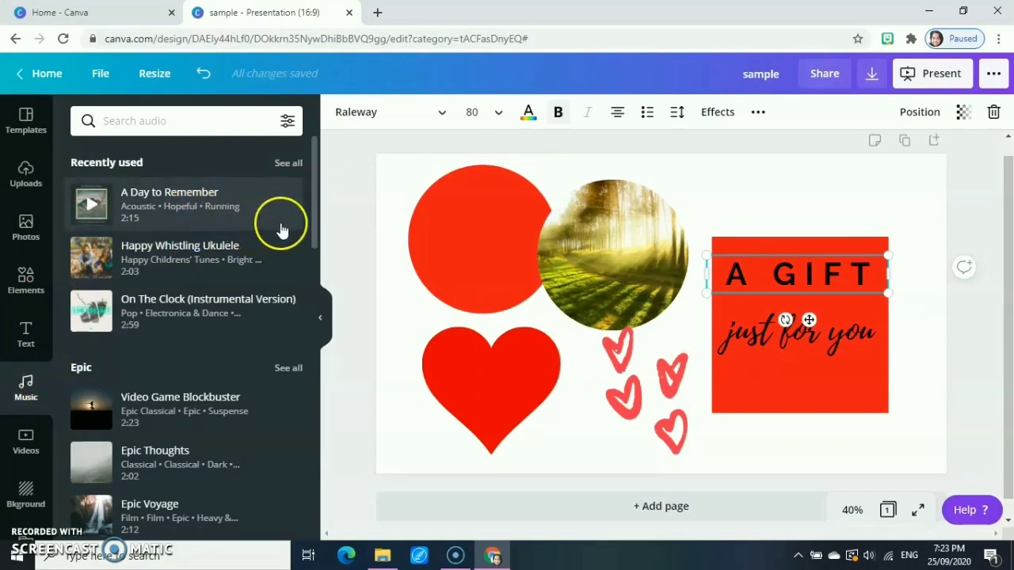
mouse_move(282, 227)
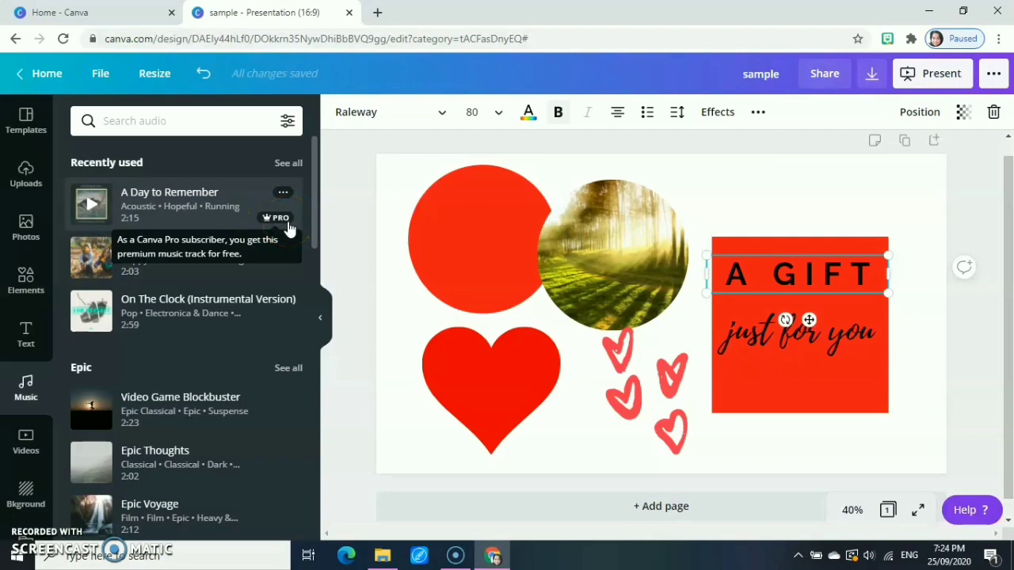
left_click(294, 263)
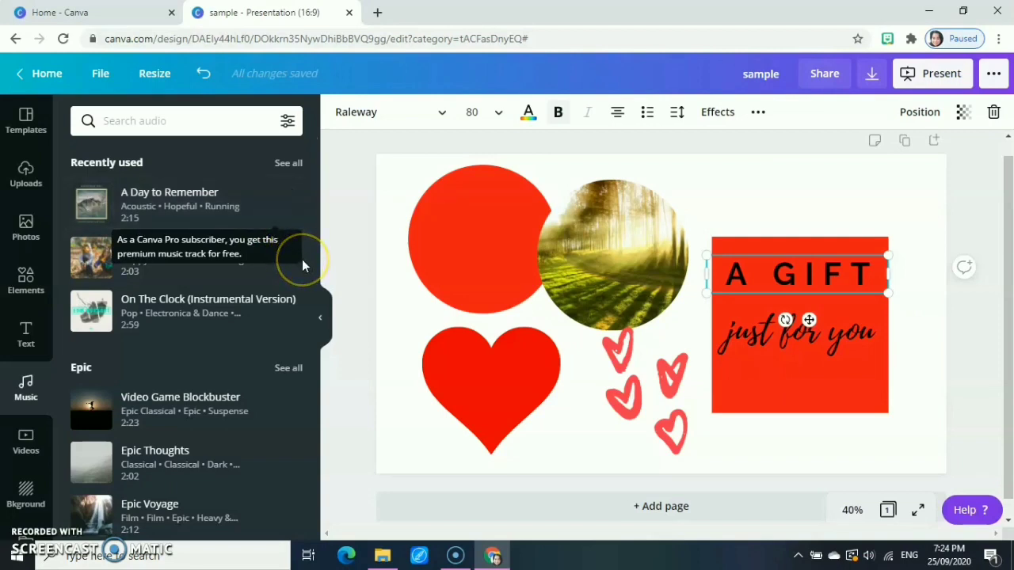
left_click(285, 234)
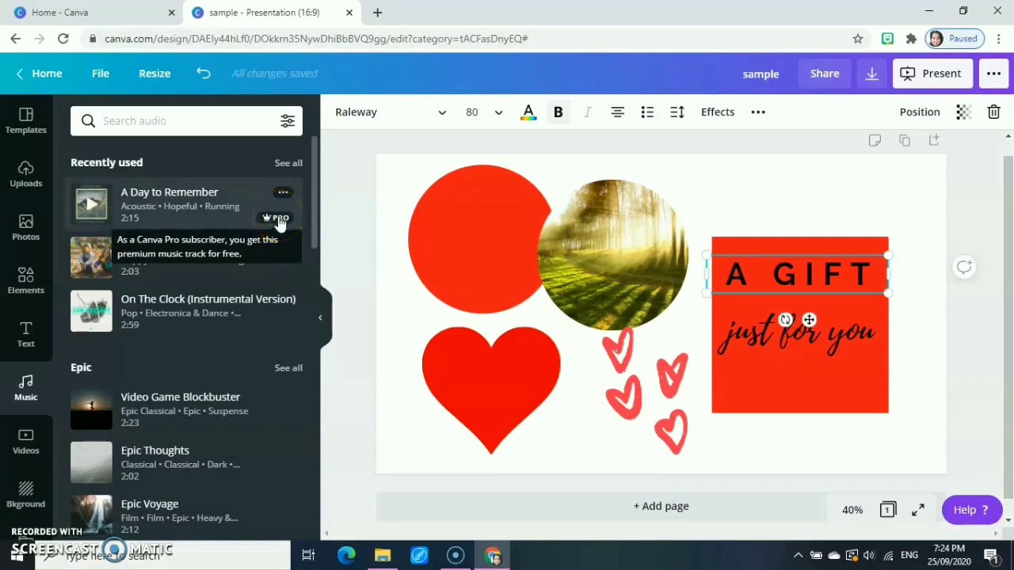
left_click(272, 287)
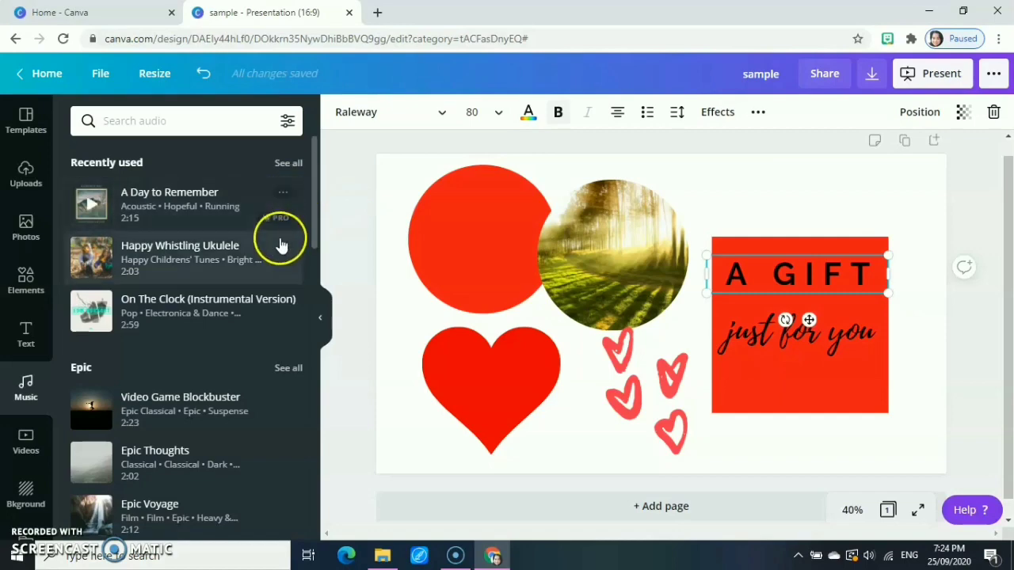
scroll(281, 238, "down", 3)
scroll(270, 271, "down", 2)
scroll(278, 283, "up", 5)
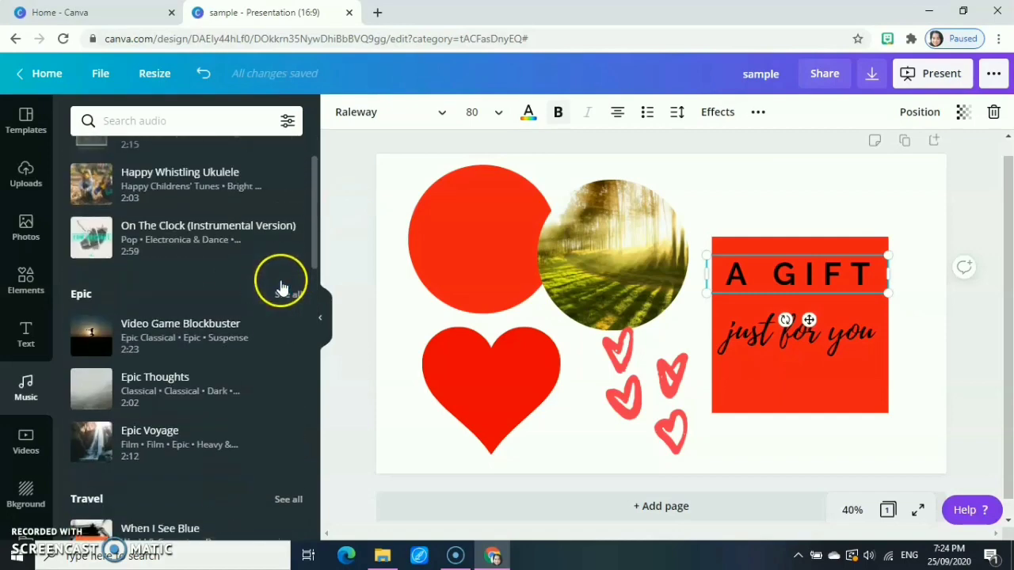
scroll(292, 244, "down", 5)
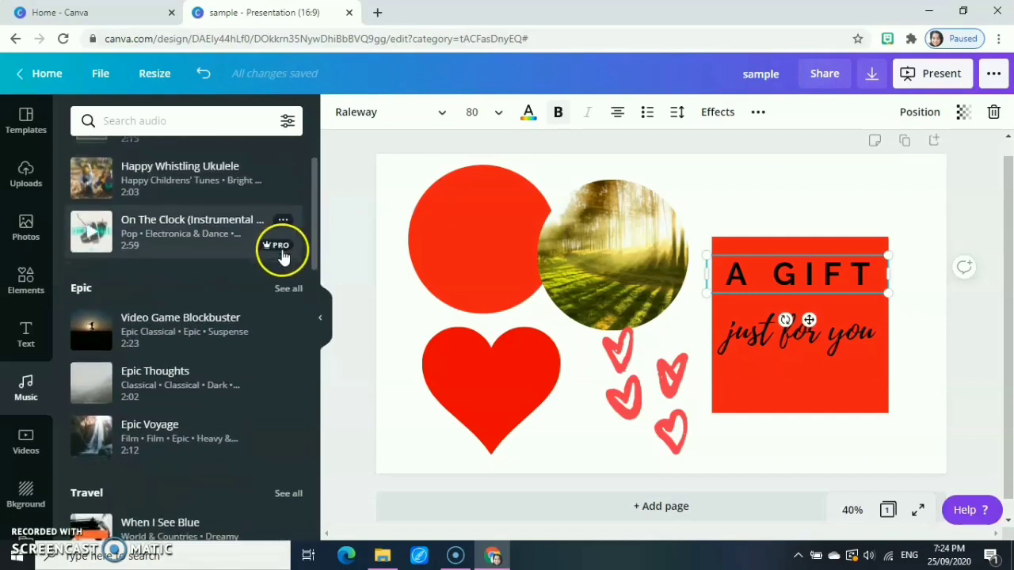
scroll(278, 285, "down", 1)
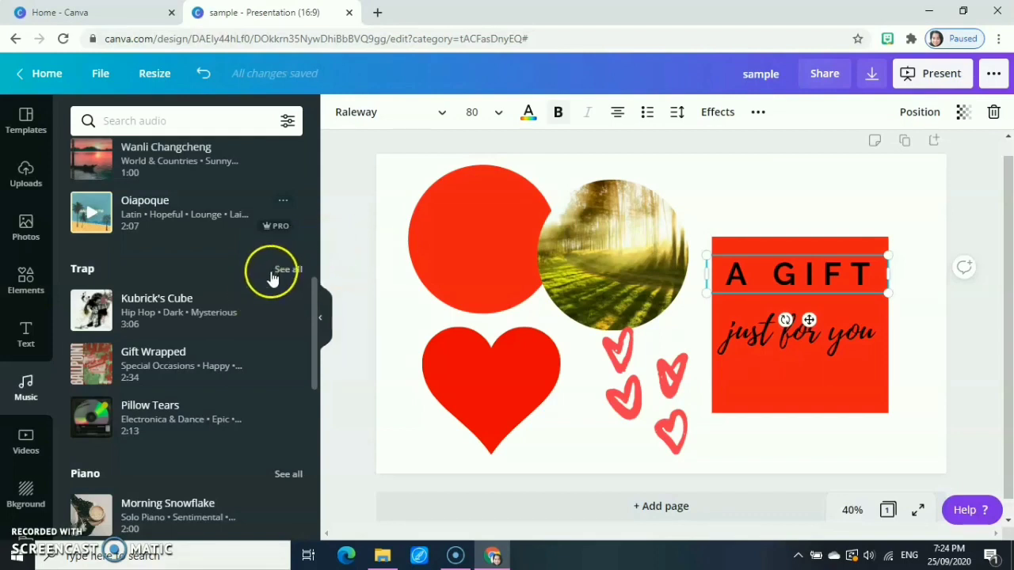
scroll(247, 291, "down", 2)
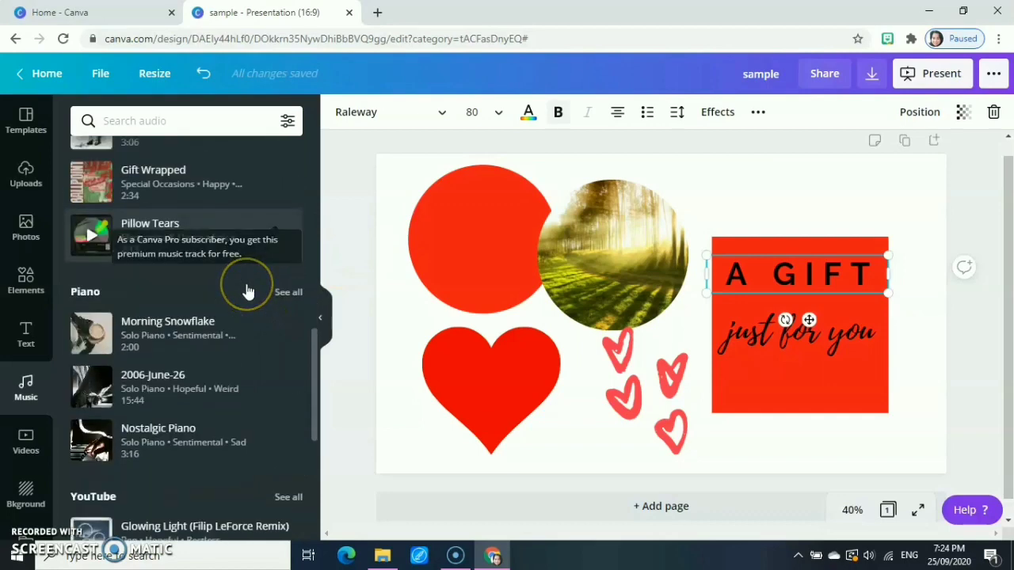
scroll(247, 292, "up", 1)
scroll(255, 294, "down", 2)
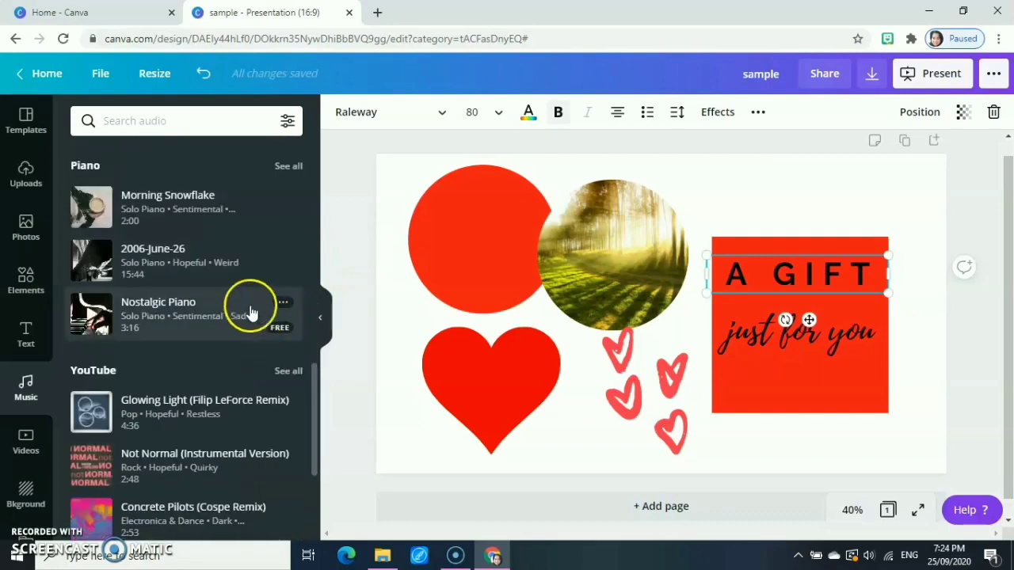
scroll(267, 262, "up", 2)
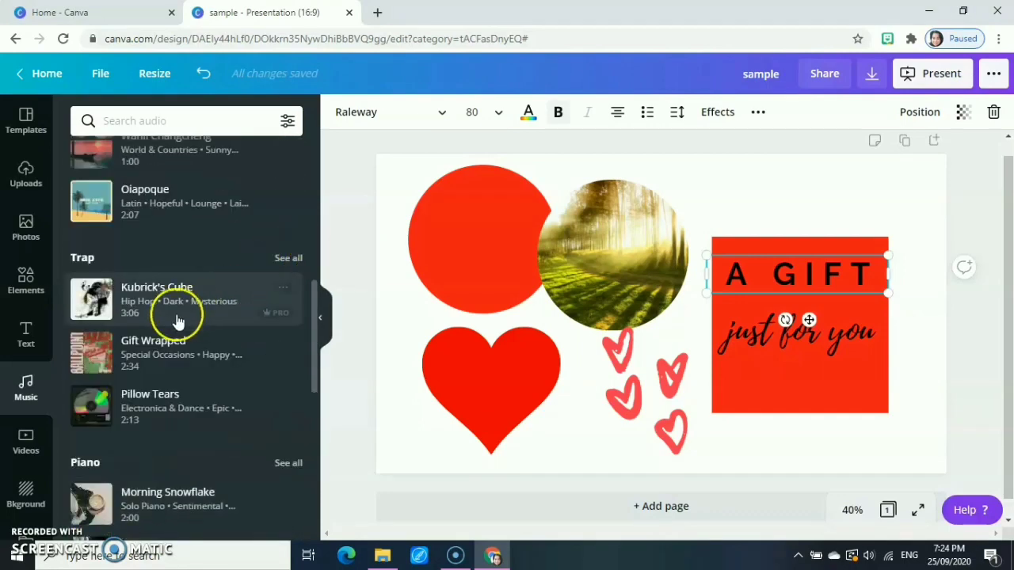
scroll(24, 380, "down", 1)
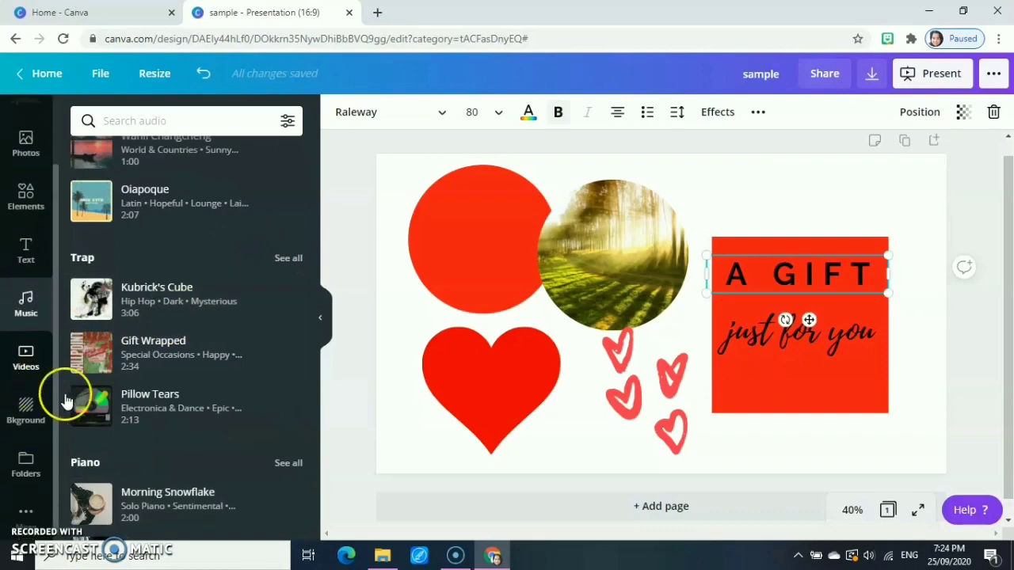
Step: Open the stock video library and add a blank second page
left_click(26, 357)
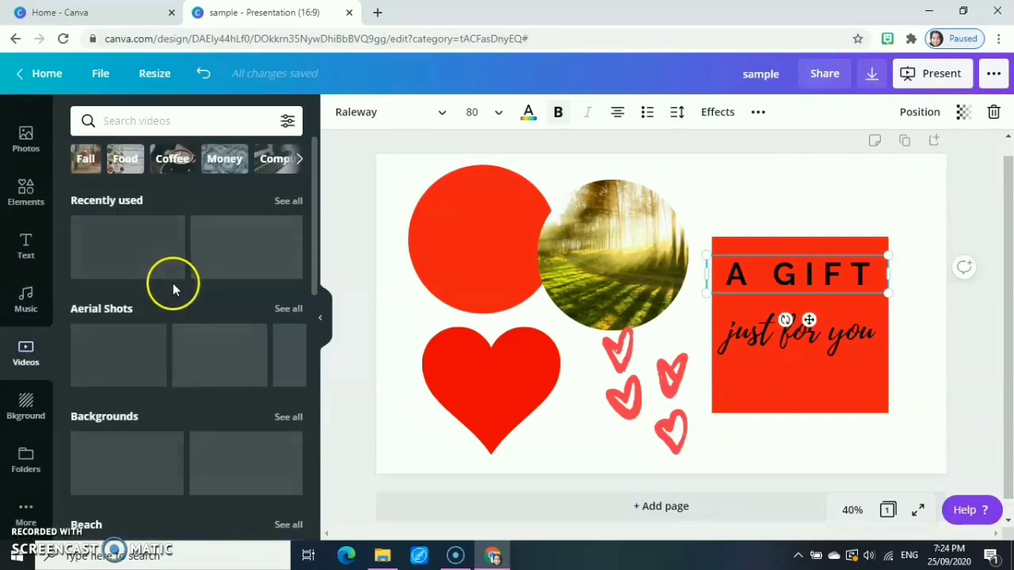
scroll(206, 304, "down", 4)
scroll(136, 309, "up", 4)
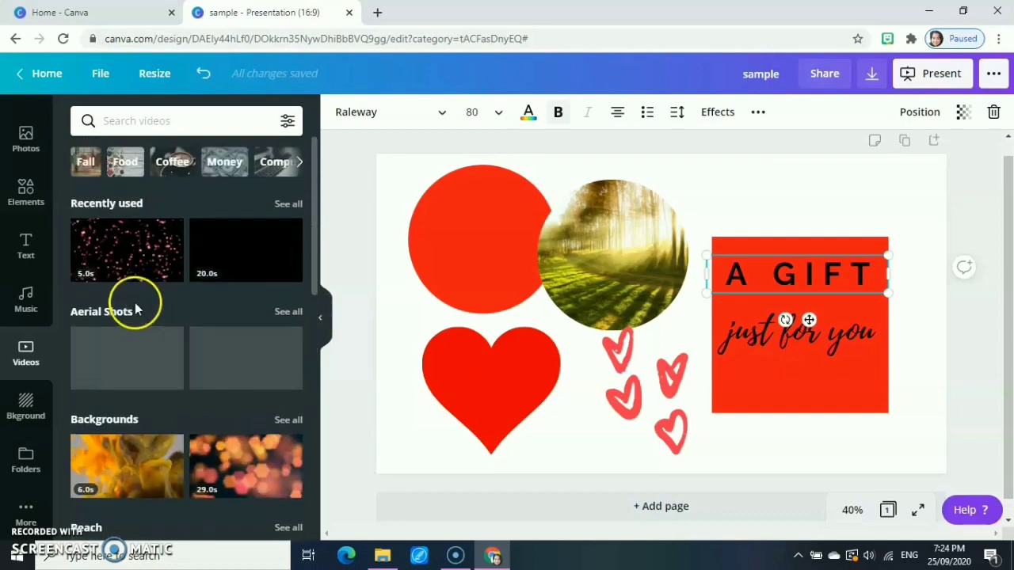
scroll(261, 309, "down", 3)
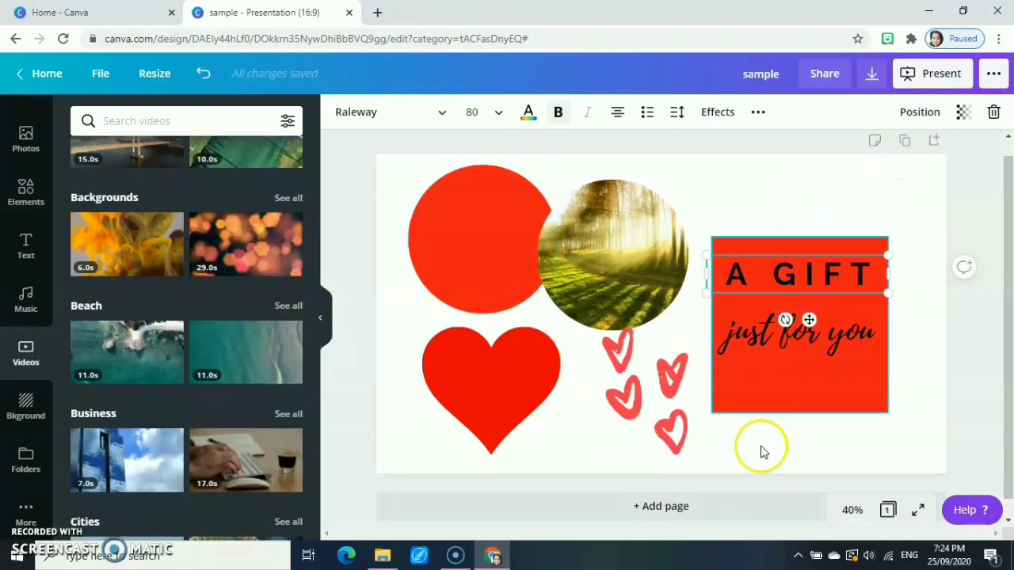
scroll(745, 475, "down", 1)
left_click(735, 490)
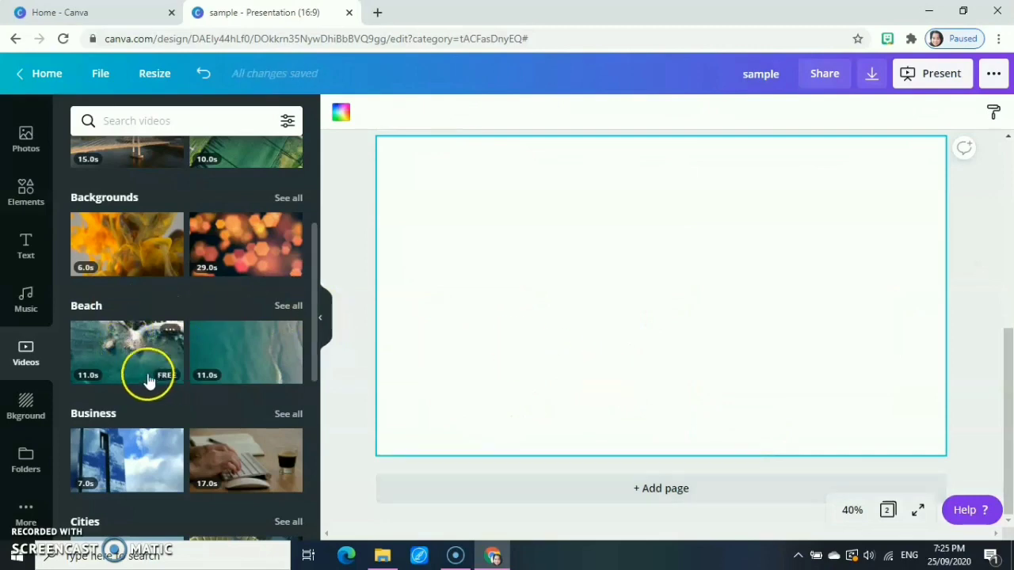
Step: Add the 18-second aerial coastline video from Mountains to the new page and preview it
scroll(247, 332, "down", 4)
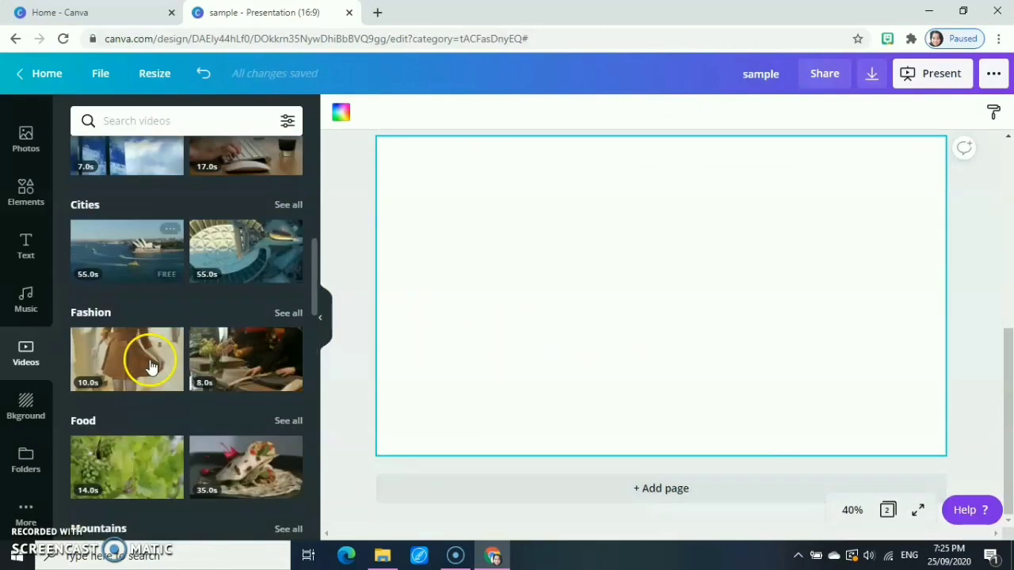
scroll(190, 363, "down", 4)
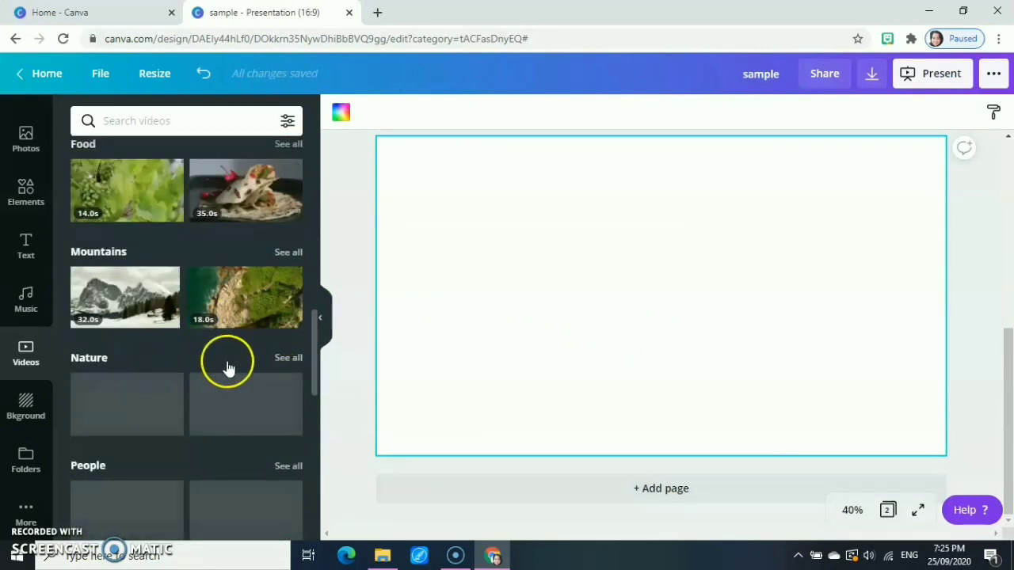
left_click(252, 297)
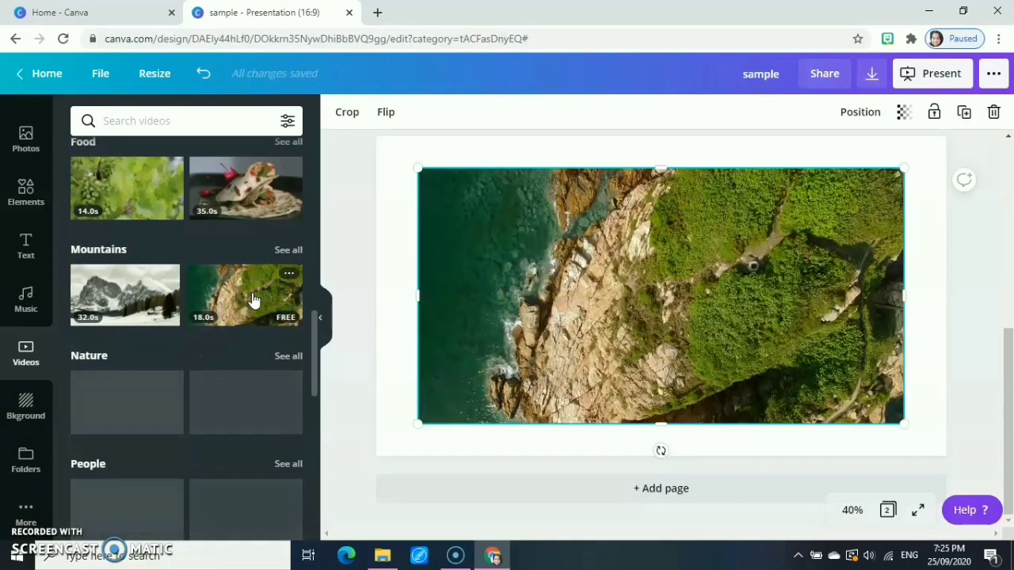
left_click(674, 294)
left_click(685, 299)
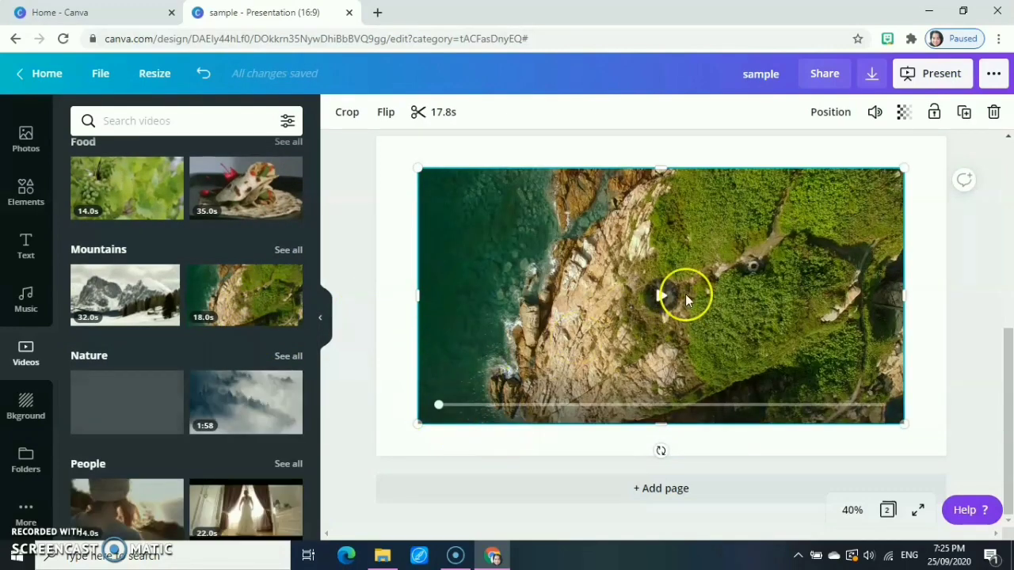
left_click(668, 310)
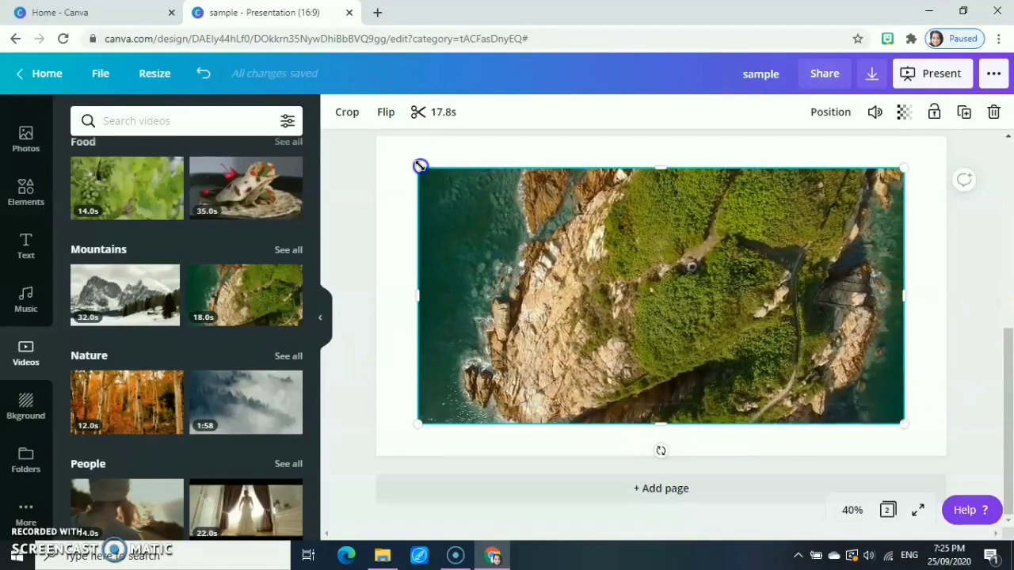
Step: Enlarge and reposition the coastline video so it fills the whole page
left_click_drag(420, 165, 384, 125)
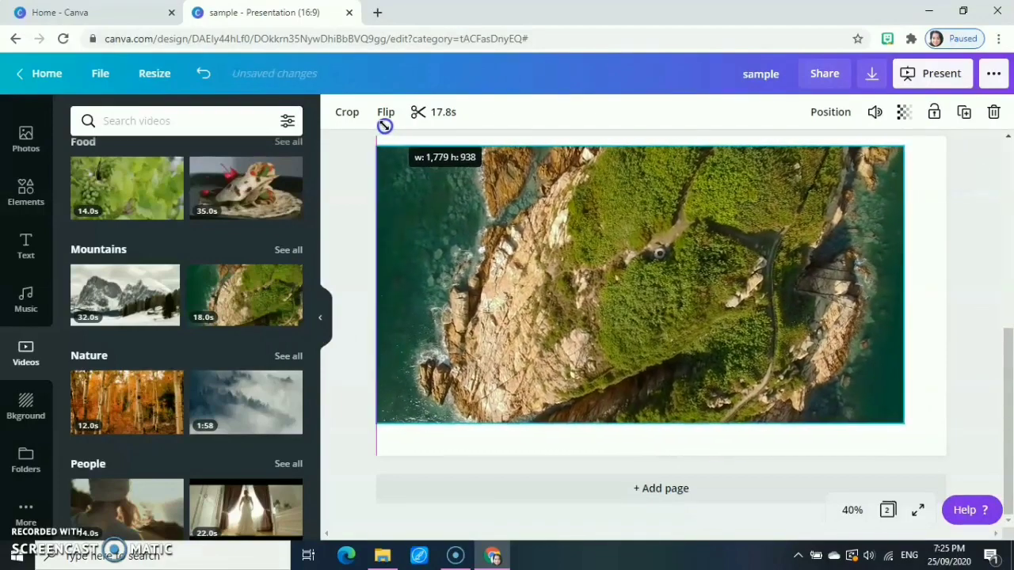
left_click(729, 357)
left_click_drag(731, 355, 909, 414)
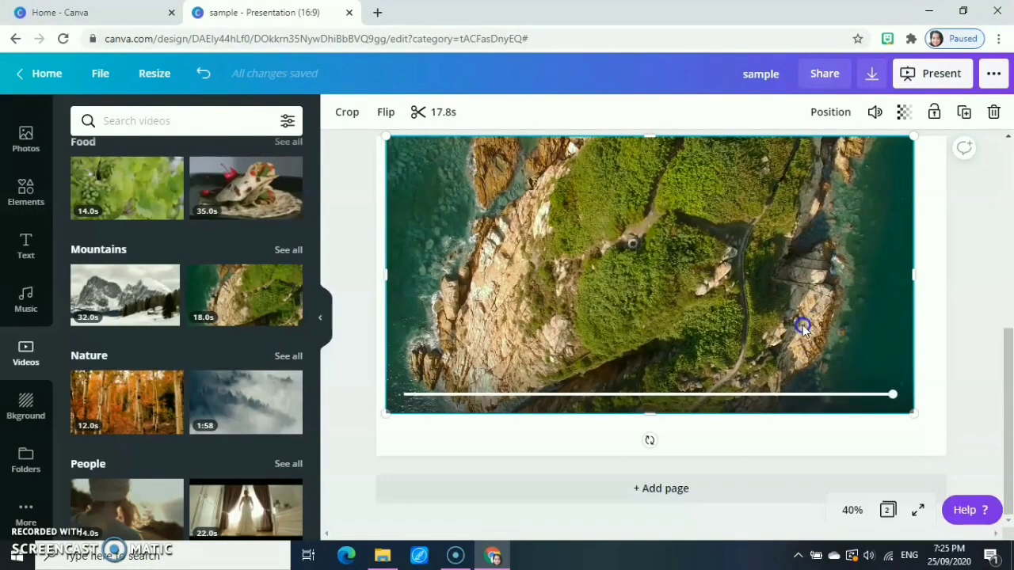
left_click_drag(802, 327, 802, 348)
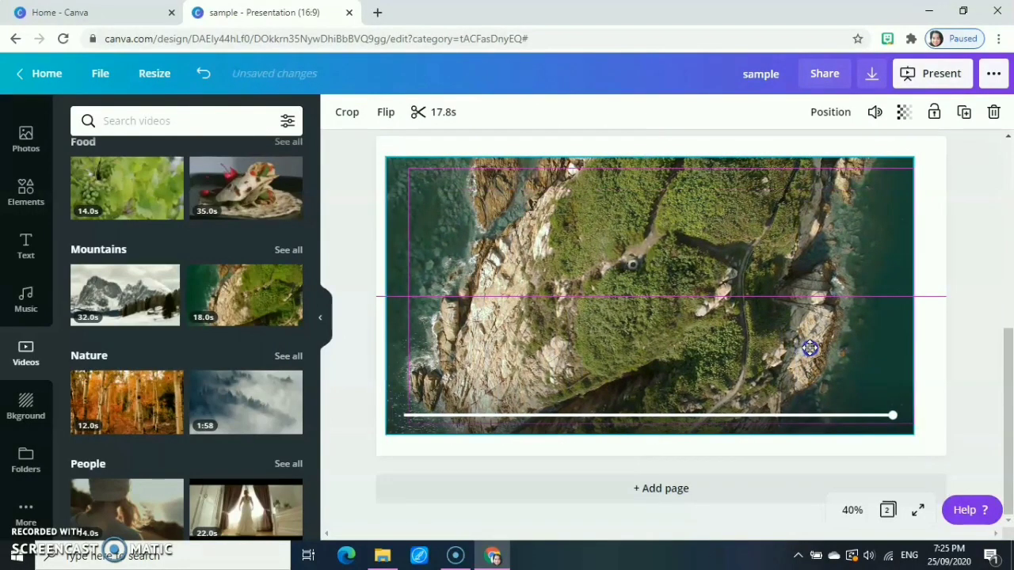
left_click_drag(871, 309, 876, 309)
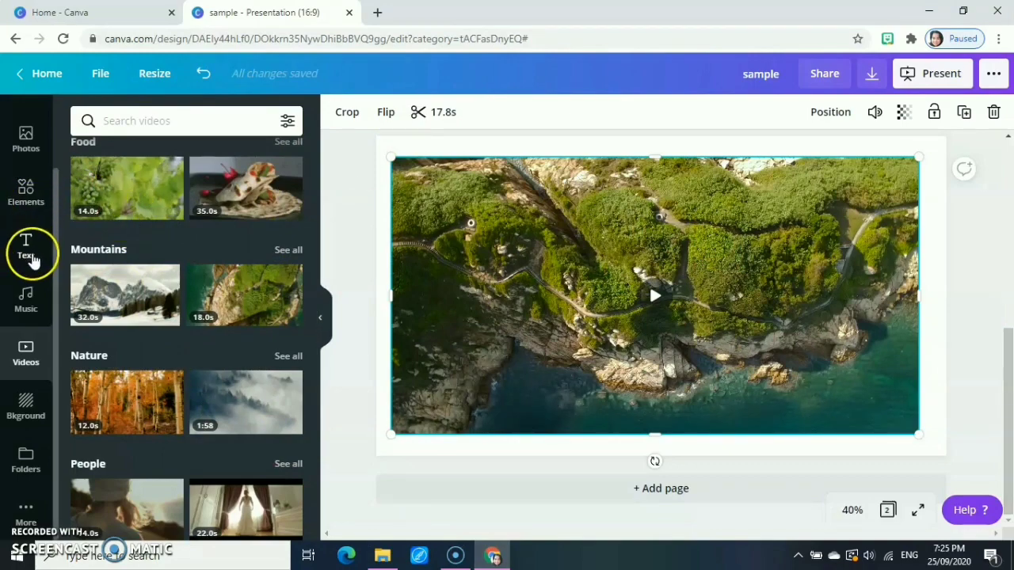
Step: Add the 'love and joy' text combination over the coastline video
left_click(25, 242)
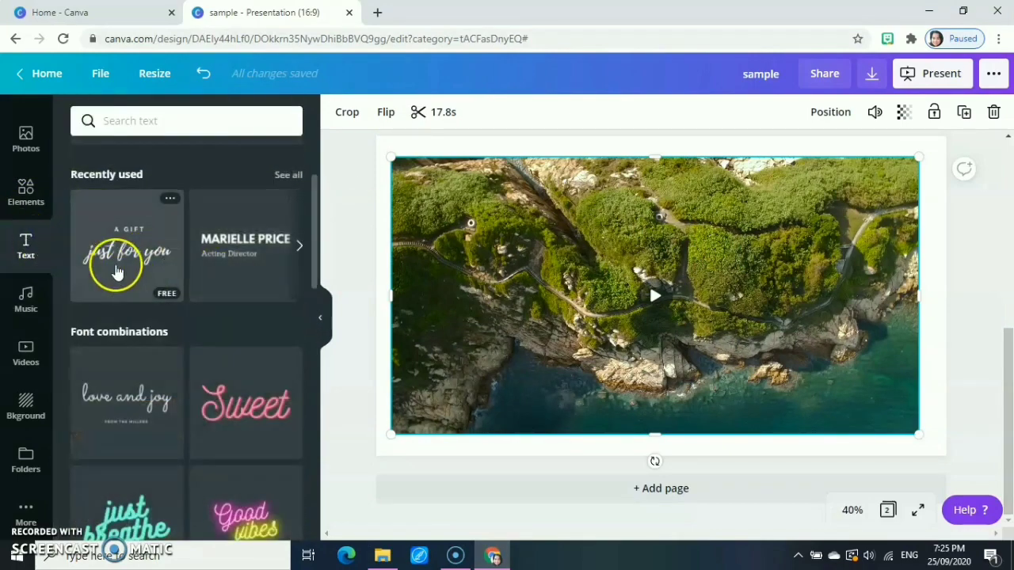
left_click(136, 405)
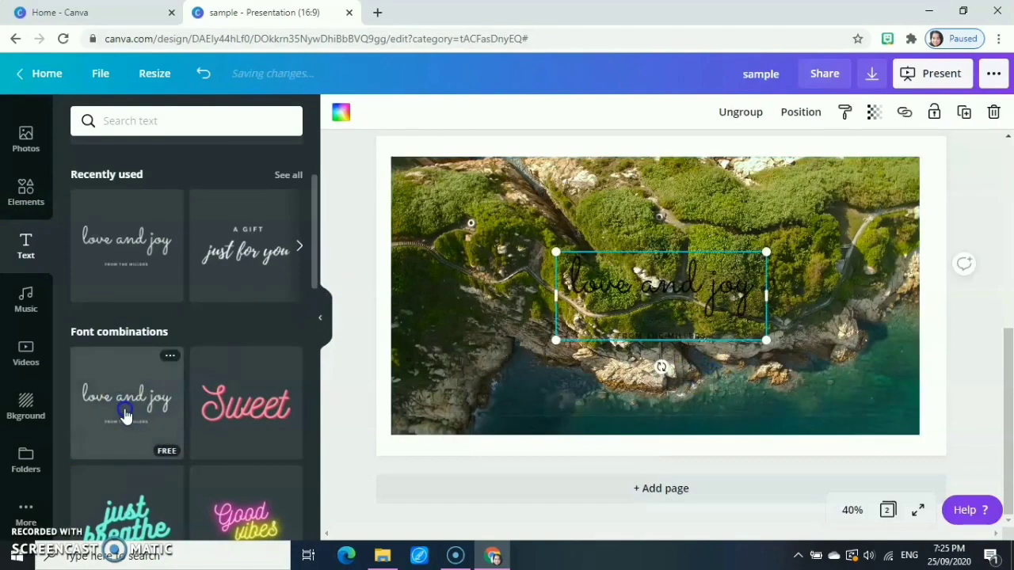
left_click_drag(124, 415, 526, 357)
left_click_drag(709, 268, 690, 428)
Step: Delete the smaller duplicate 'love and joy' group and centre the large one
left_click(678, 294)
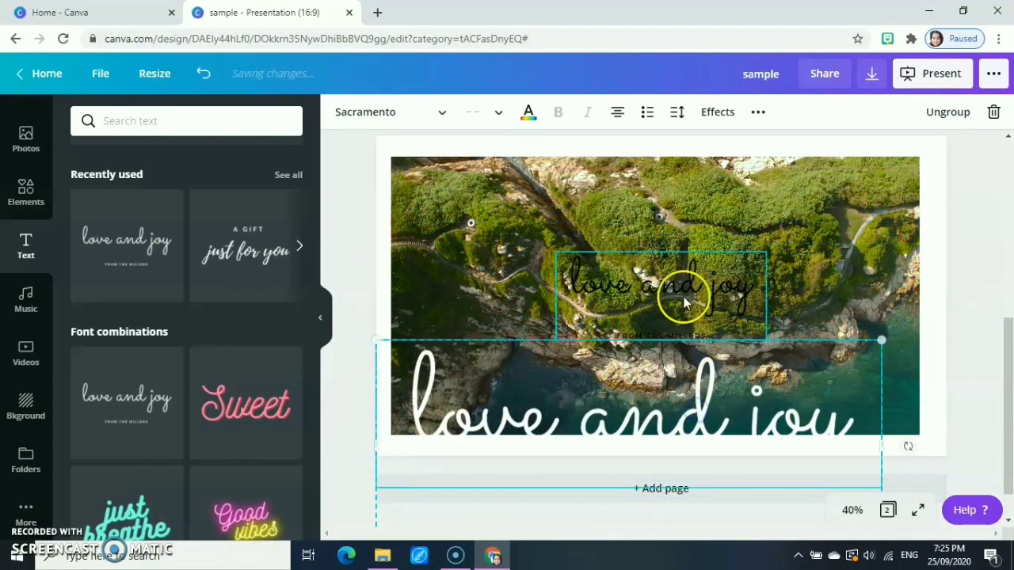
left_click(994, 115)
left_click(974, 180)
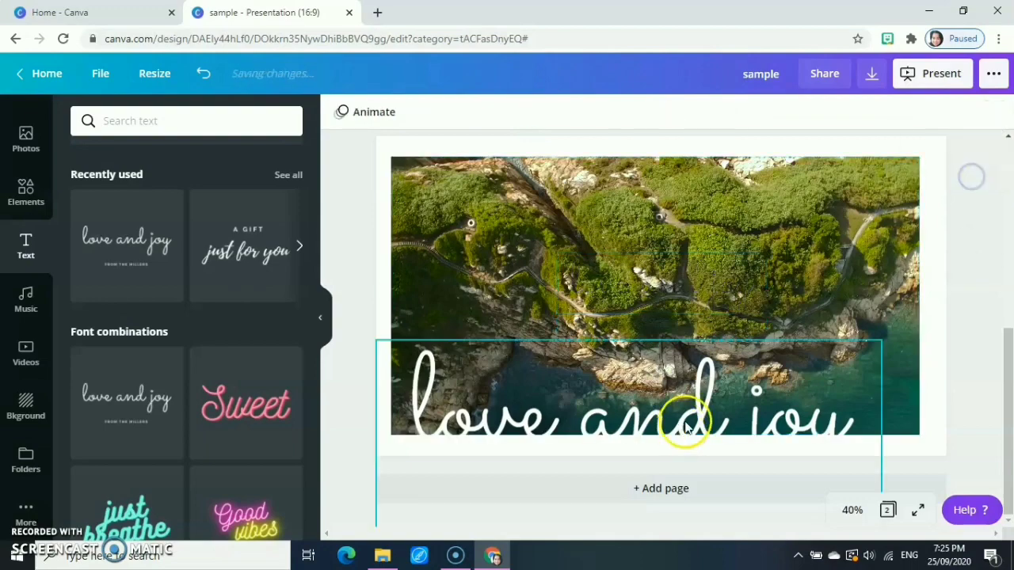
left_click_drag(678, 423, 708, 282)
left_click(760, 224)
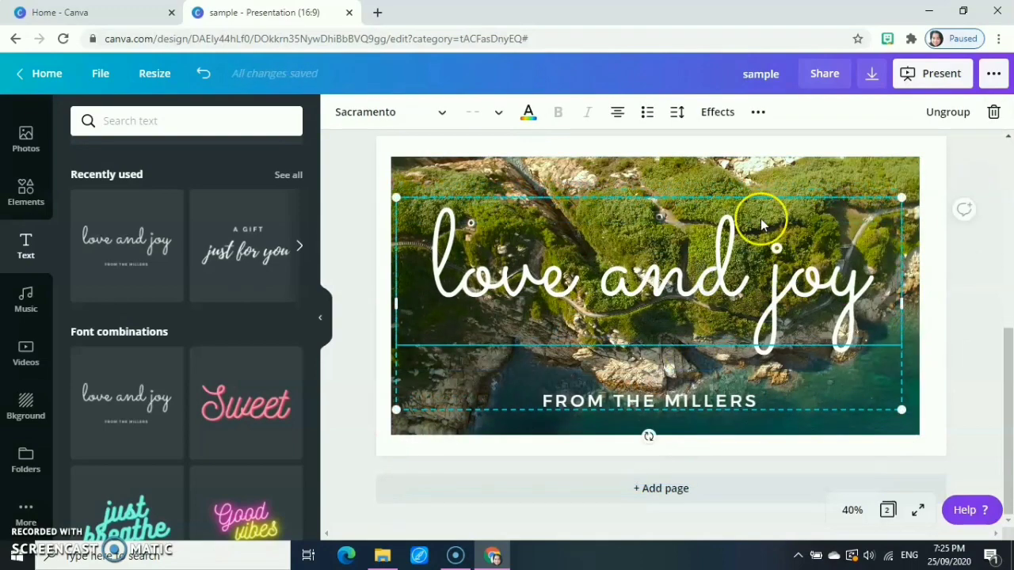
Step: Split the title from its subtitle line and delete the subtitle
left_click(947, 112)
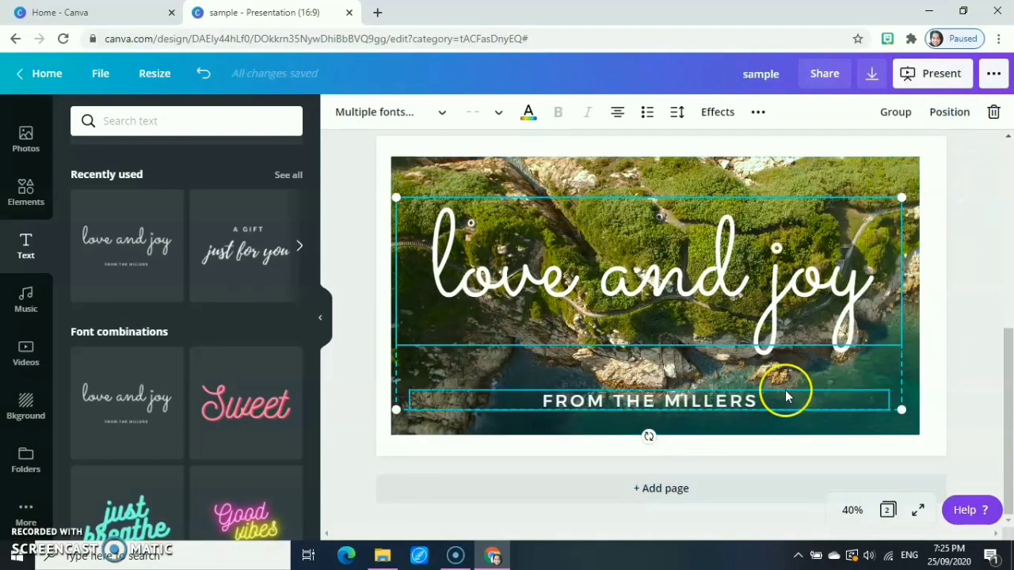
left_click(827, 449)
left_click(810, 413)
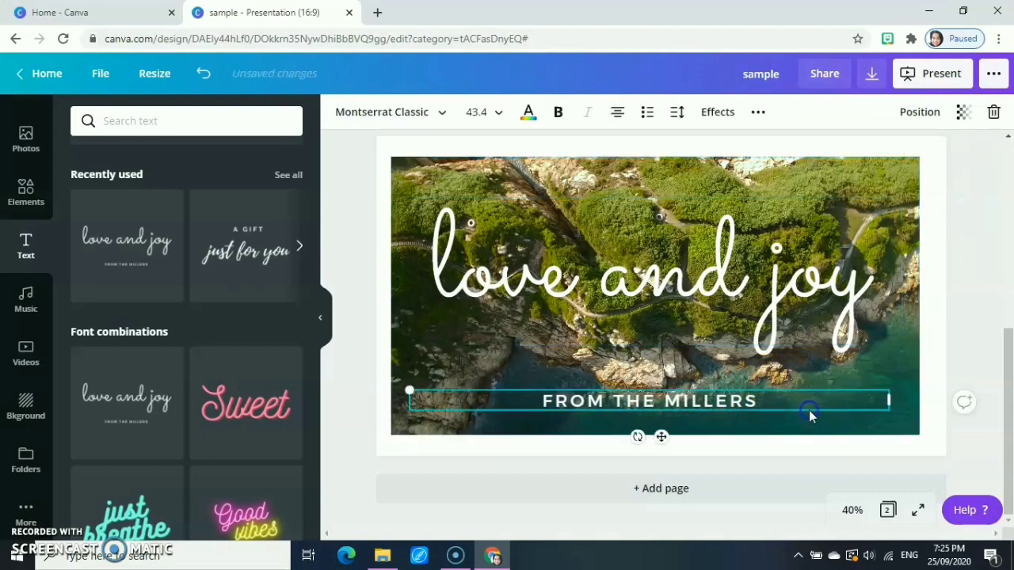
left_click_drag(810, 405, 785, 421)
left_click(750, 428)
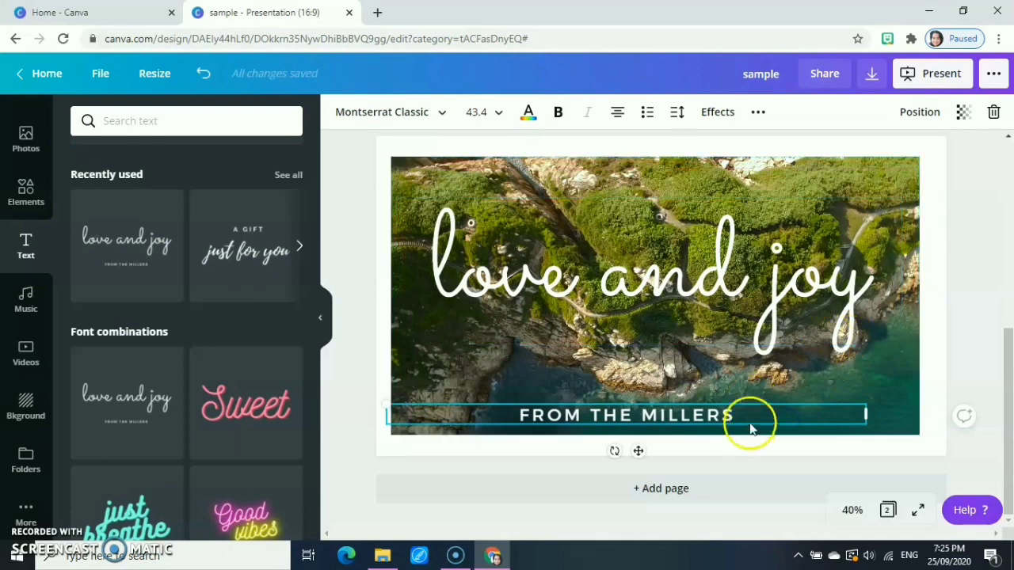
left_click(995, 115)
Step: Shrink the 'love and joy' text and move it to the slide's bottom-right corner
left_click_drag(702, 245, 898, 384)
left_click_drag(924, 297, 723, 396)
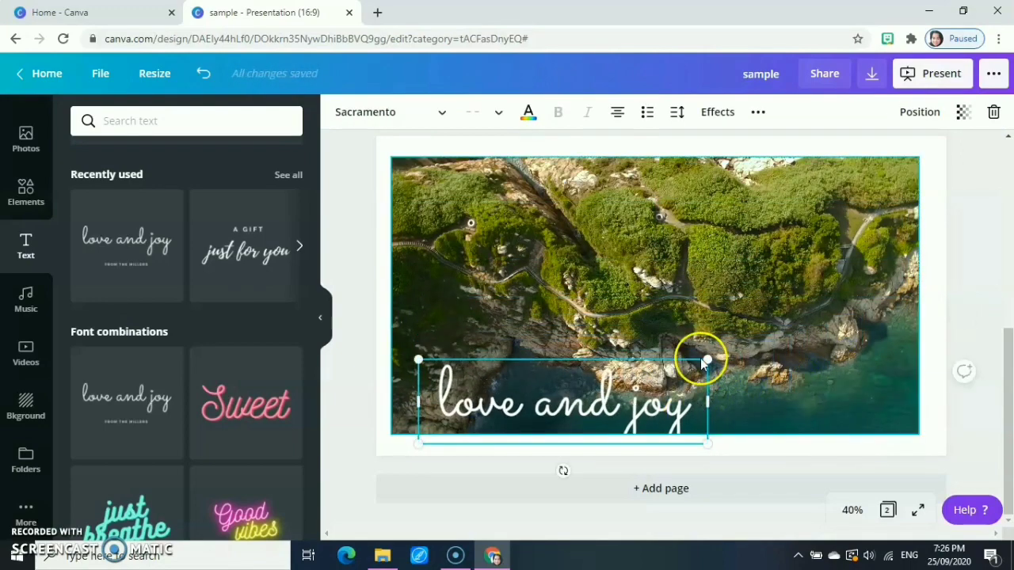
left_click_drag(702, 362, 606, 389)
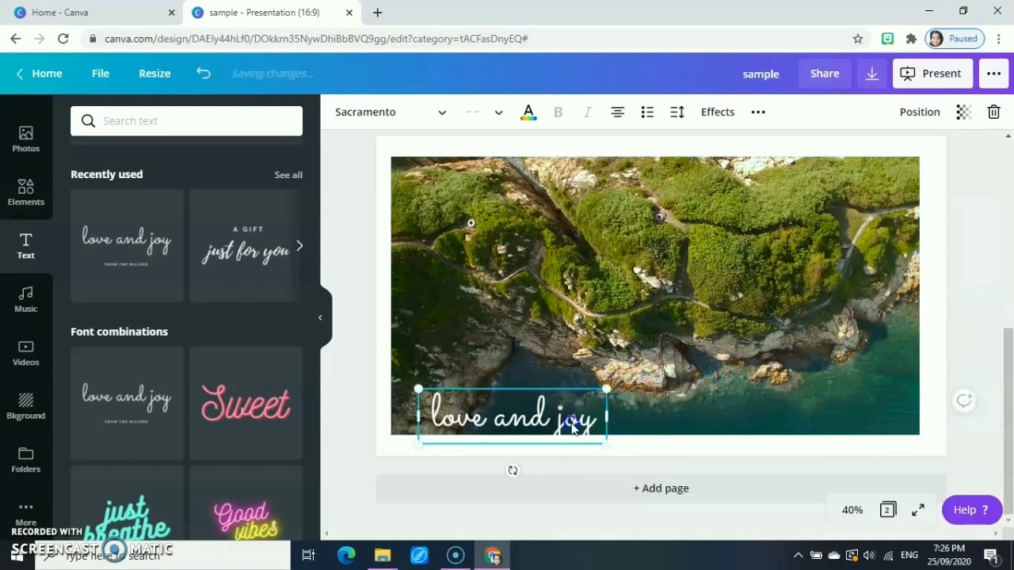
left_click_drag(572, 428, 872, 416)
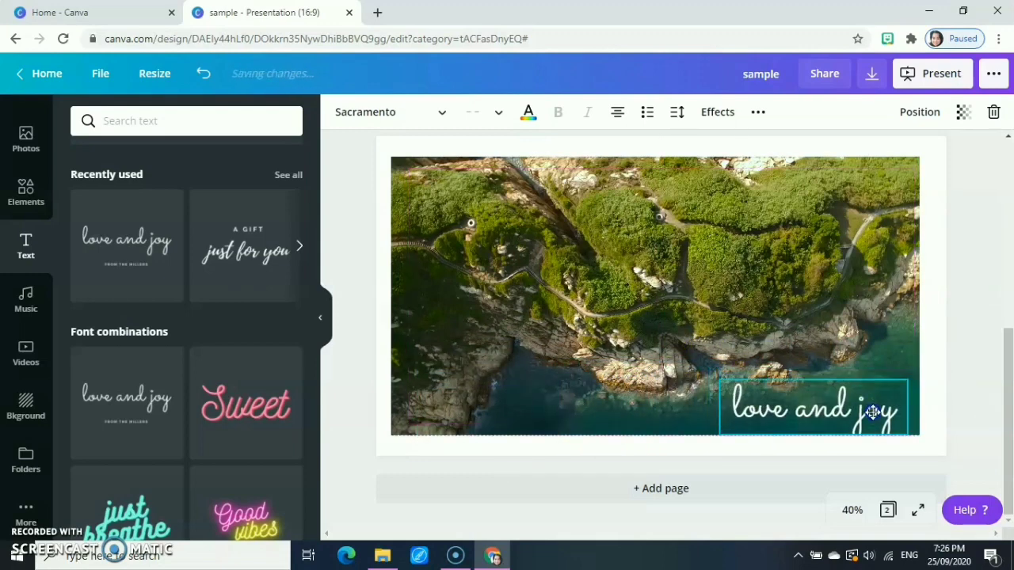
left_click(651, 316)
left_click(653, 297)
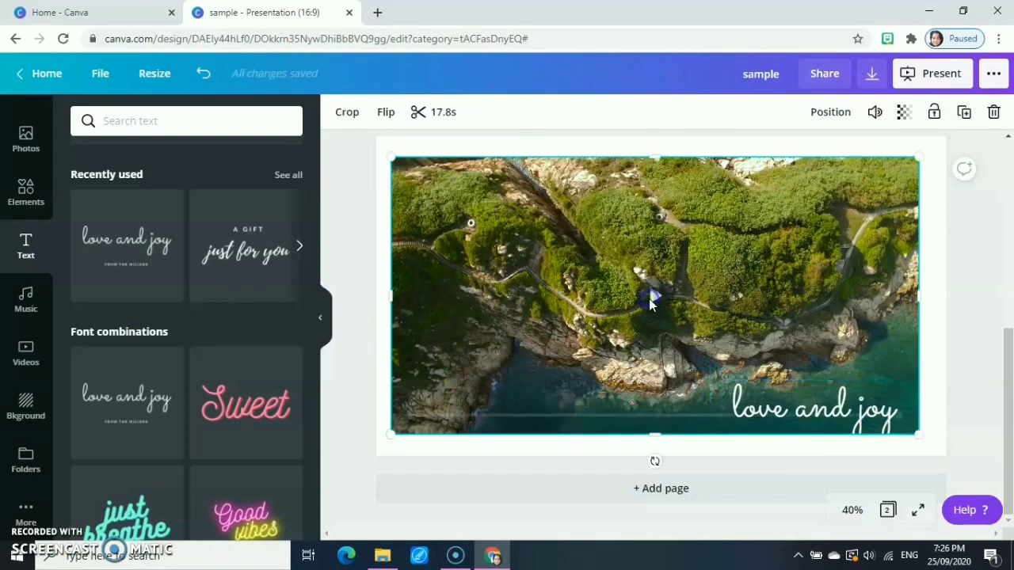
left_click(836, 415)
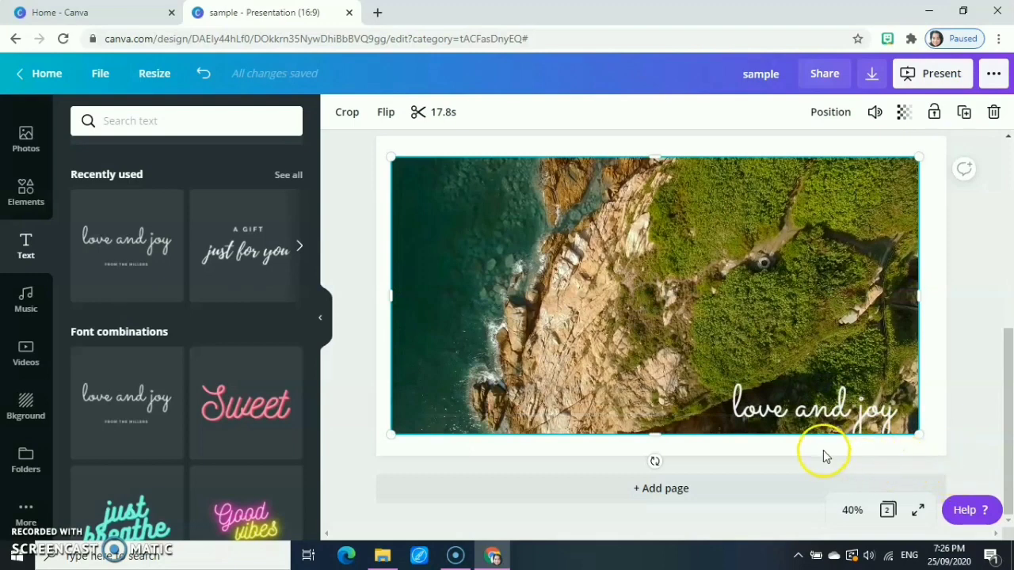
left_click(844, 415)
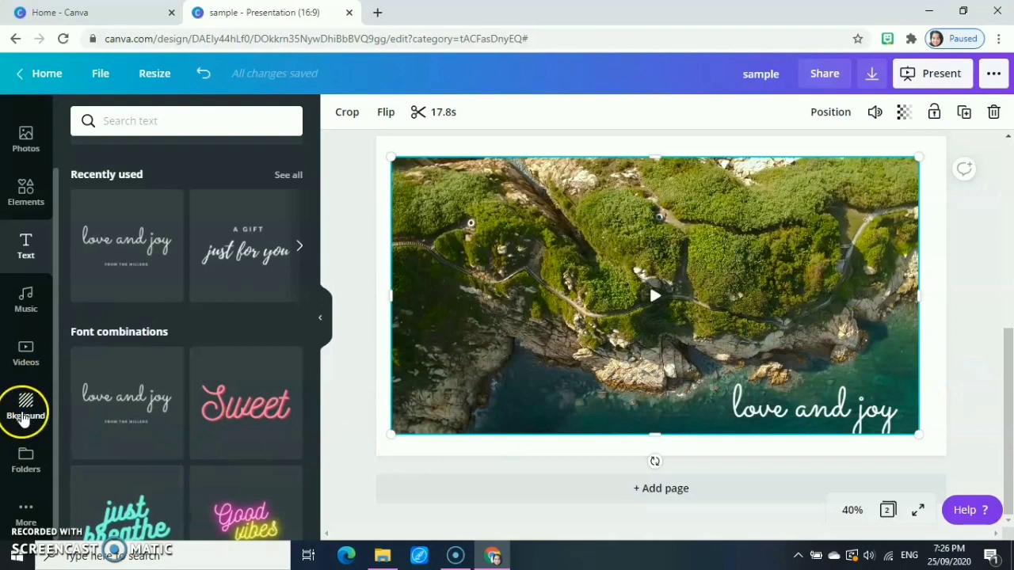
Step: Add a third page and drag the first pink flower photo from Flowers onto it as background
left_click(26, 405)
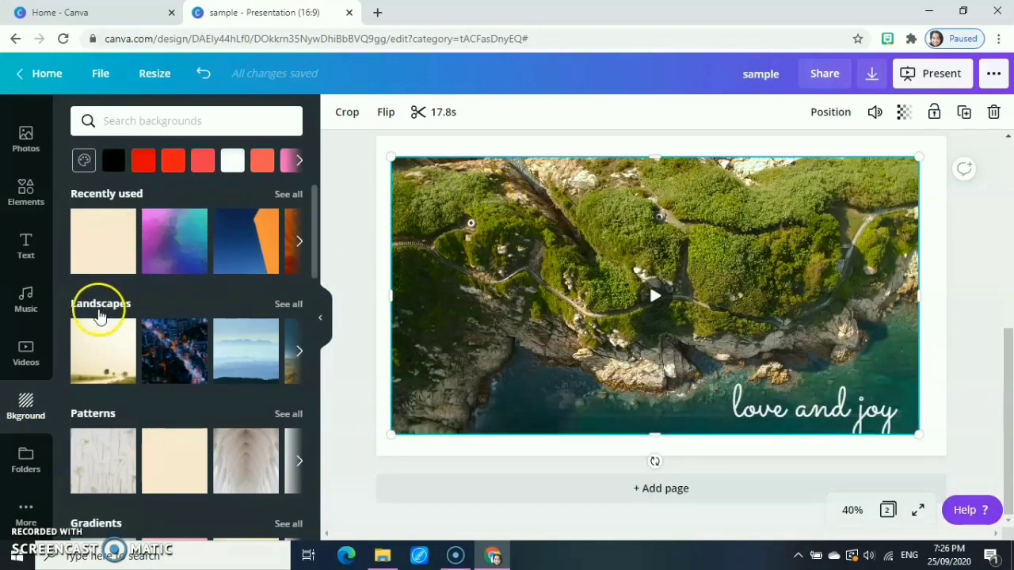
left_click(733, 494)
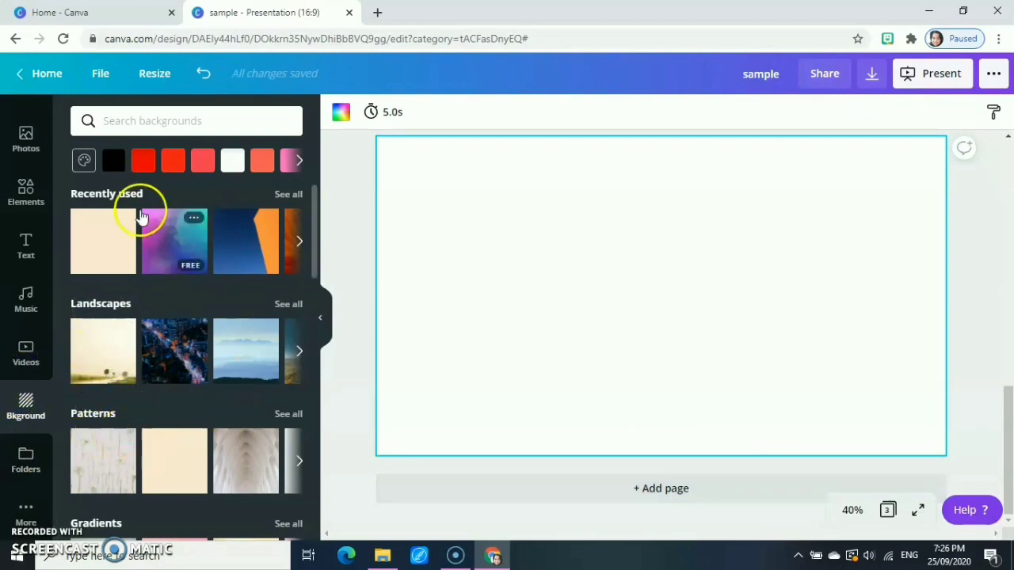
scroll(205, 308, "down", 1)
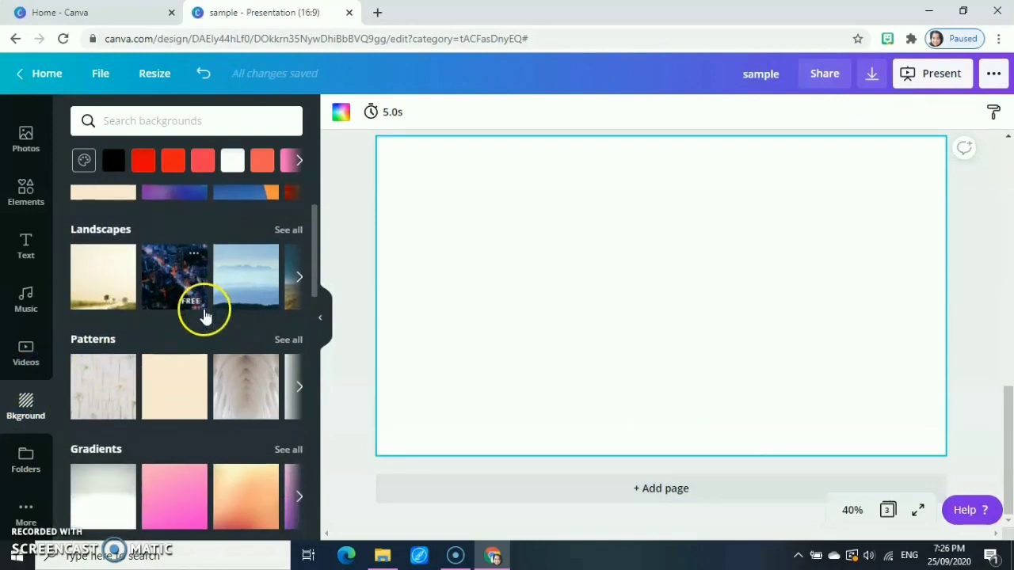
scroll(208, 318, "down", 4)
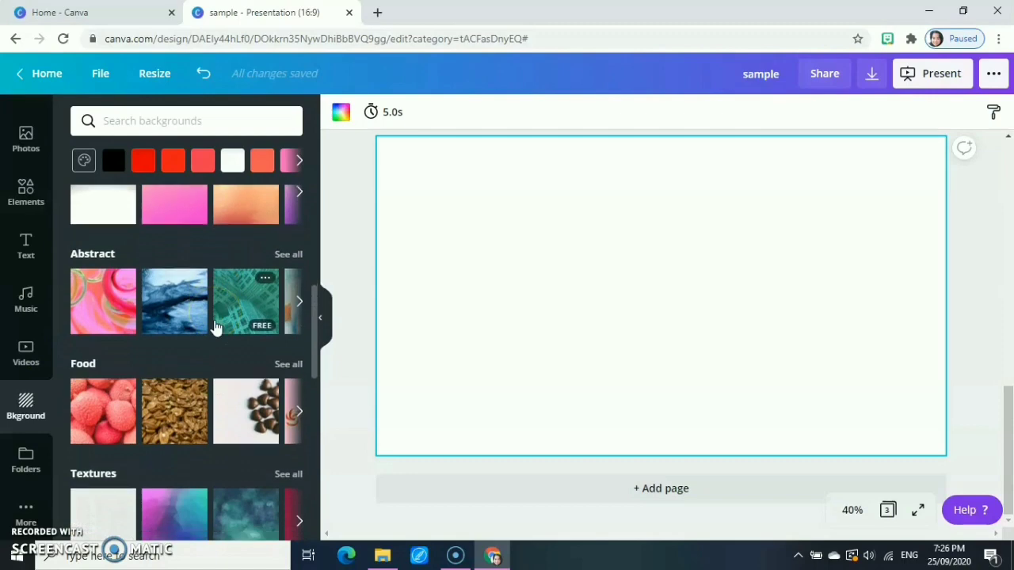
scroll(216, 327, "down", 3)
scroll(218, 331, "down", 1)
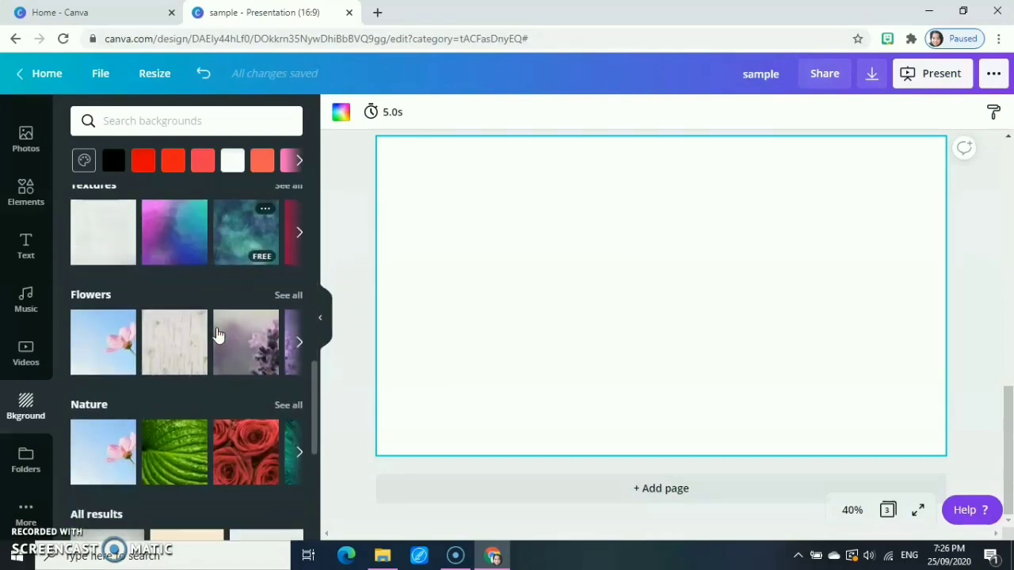
left_click(110, 350)
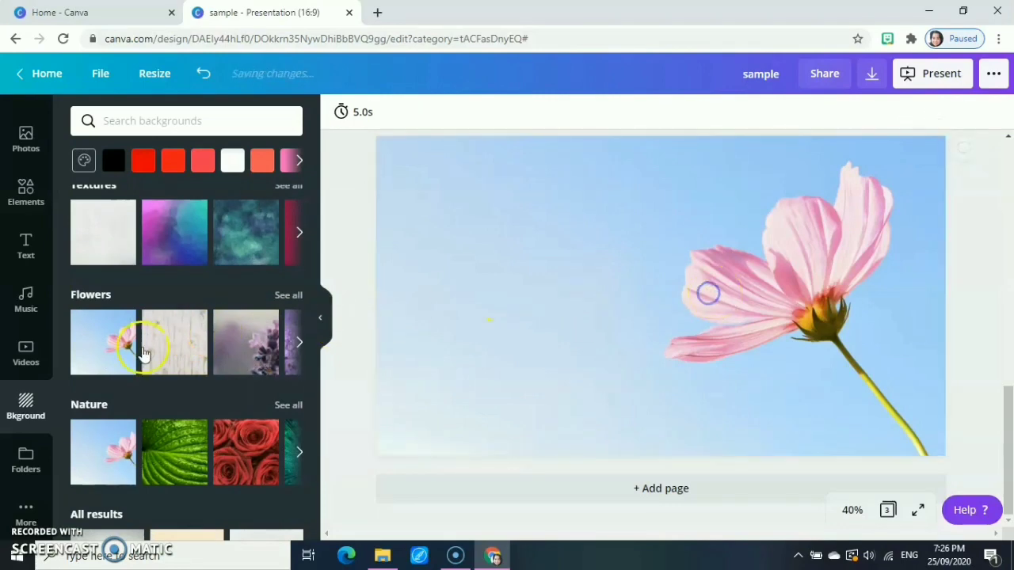
left_click_drag(99, 342, 568, 307)
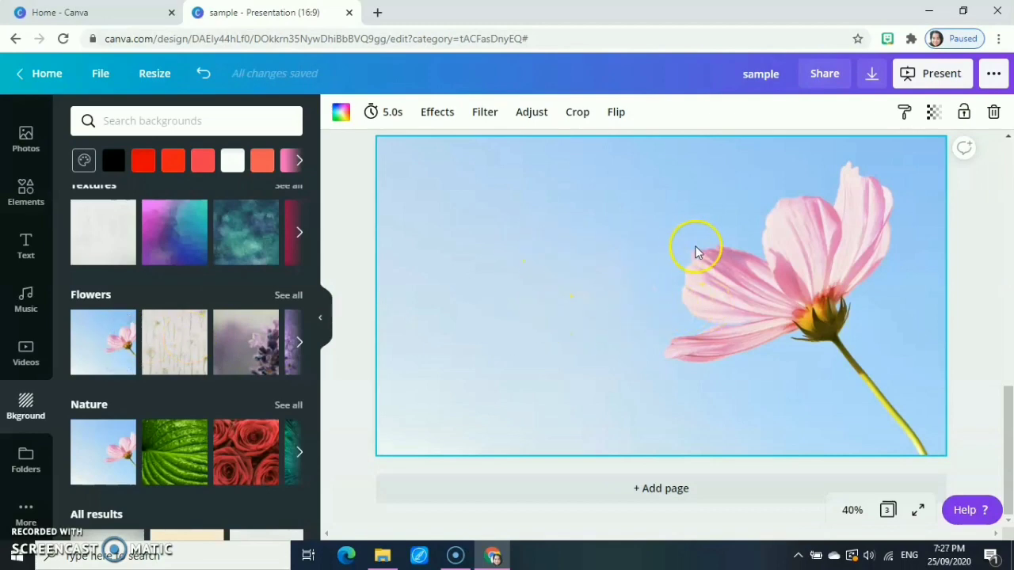
left_click(861, 266)
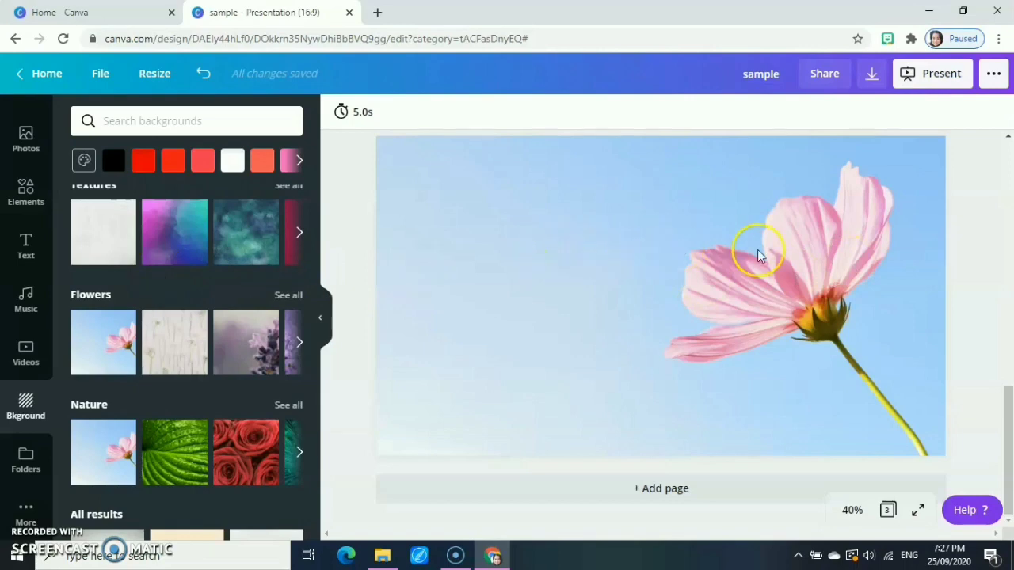
Step: Add the 'A GIFT just for you' text template, enlarged and placed at the slide's upper left
left_click(26, 244)
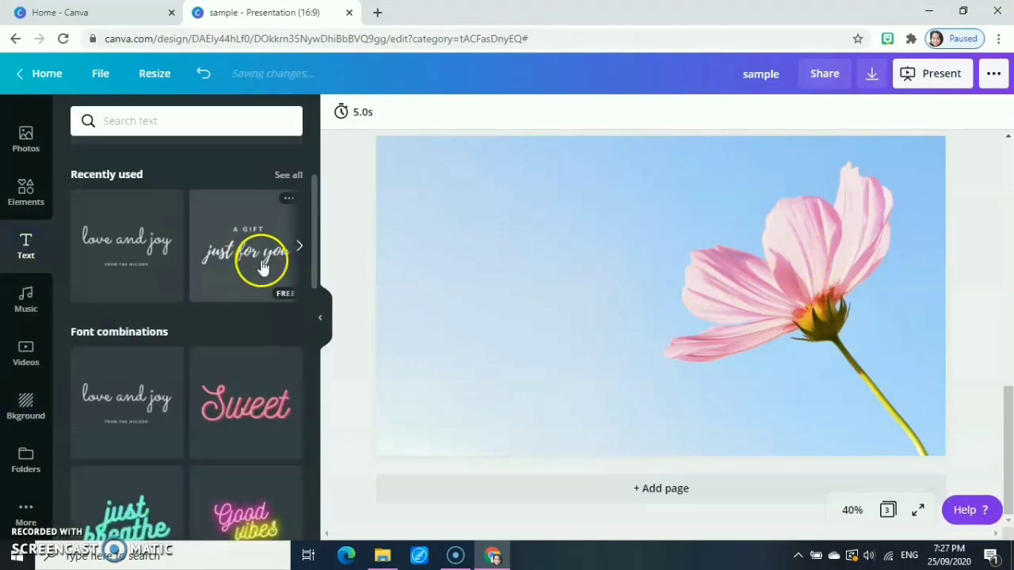
left_click(254, 247)
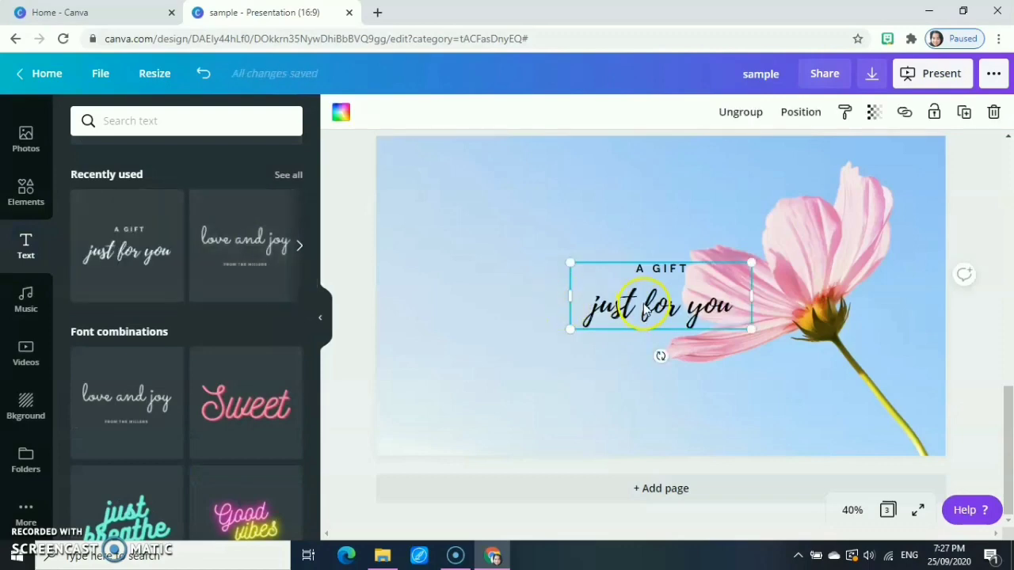
left_click_drag(657, 302, 511, 245)
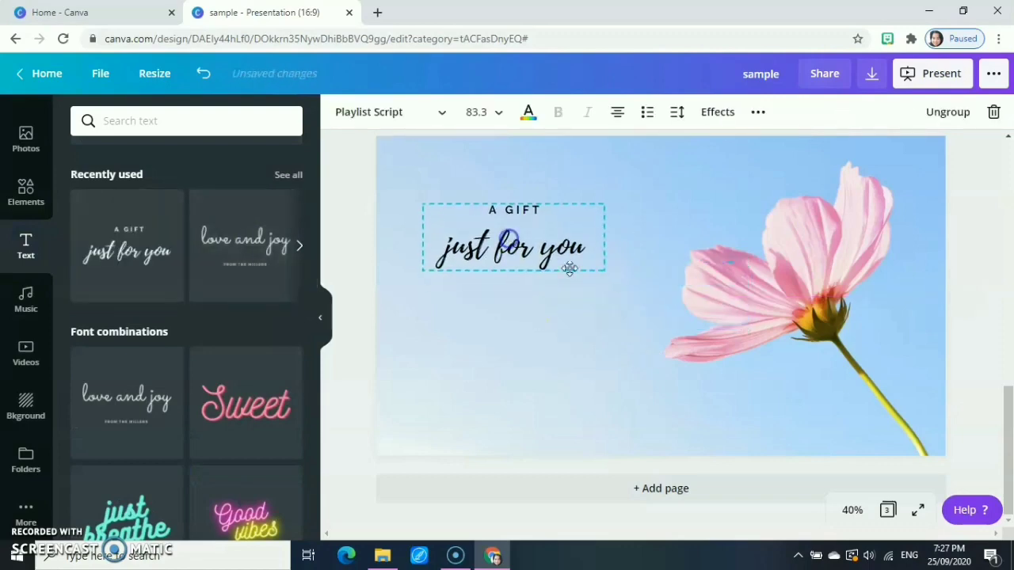
left_click_drag(605, 271, 706, 351)
left_click_drag(575, 249, 545, 207)
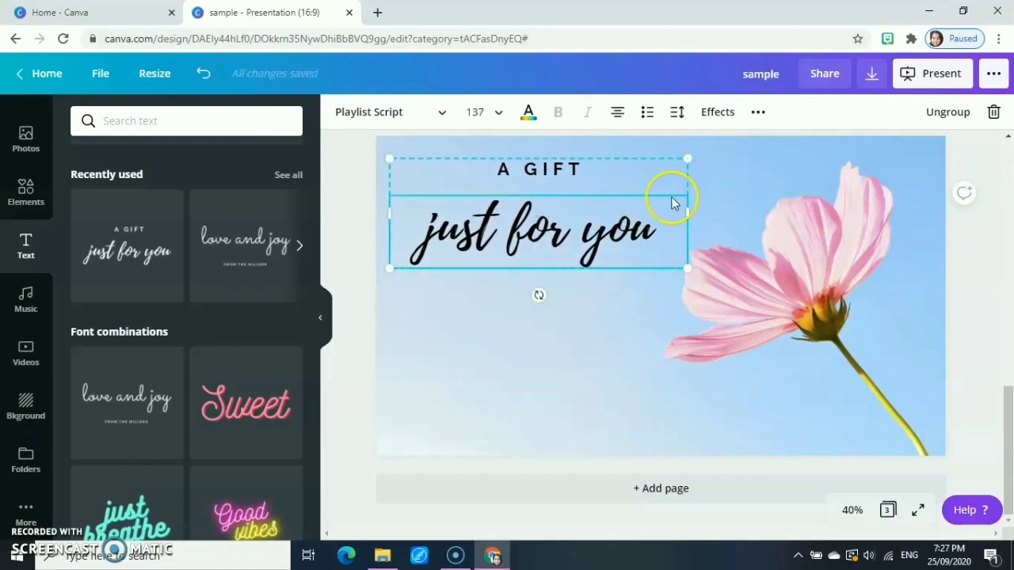
Step: Ungroup the heading and position 'just for you' directly below 'A GIFT'
left_click(613, 218)
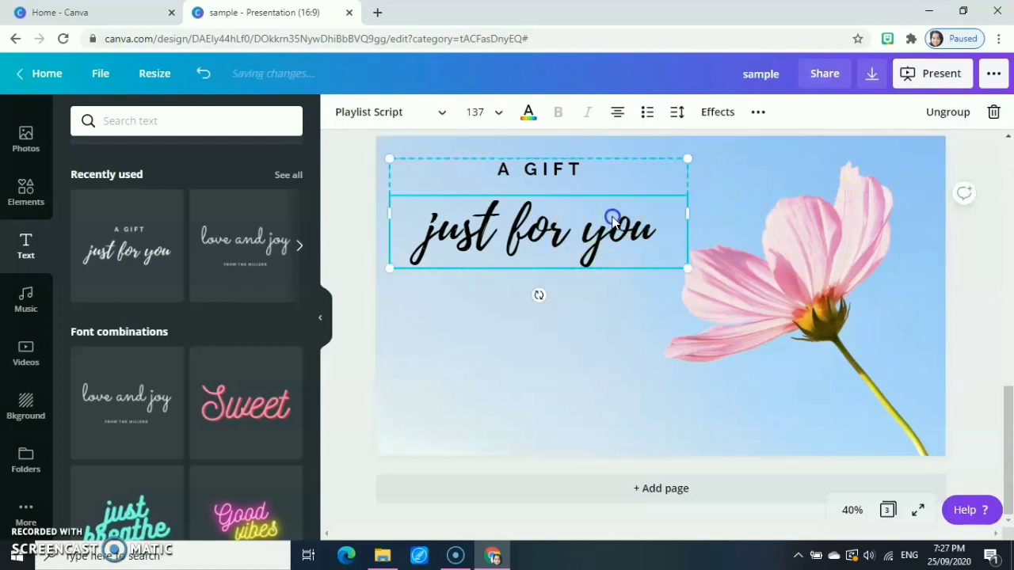
left_click(931, 115)
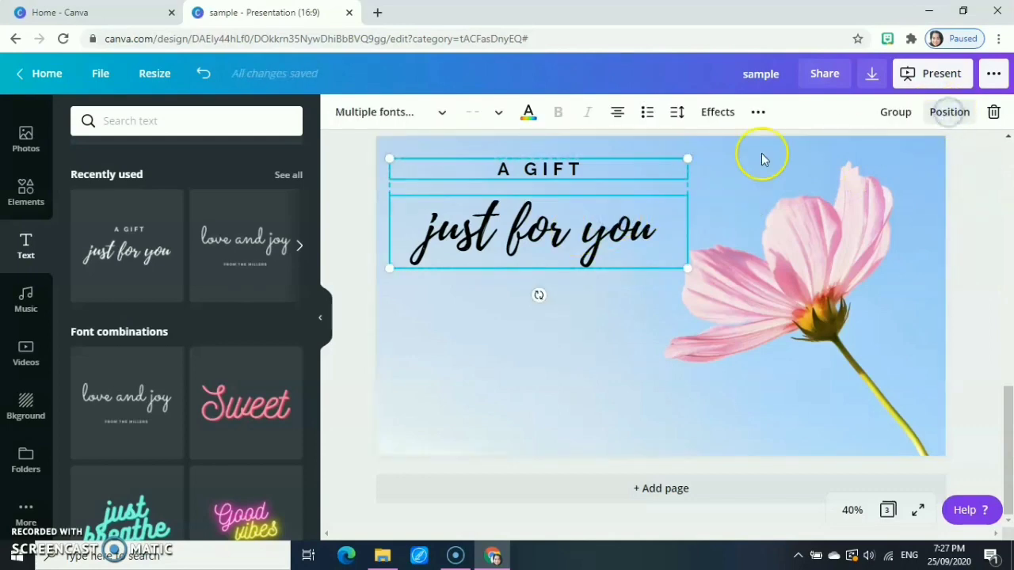
left_click(727, 168)
left_click(640, 197)
left_click_drag(565, 221, 578, 202)
left_click_drag(565, 165, 585, 172)
Step: Color 'just for you' red and lower it slightly on the slide
left_click(597, 222)
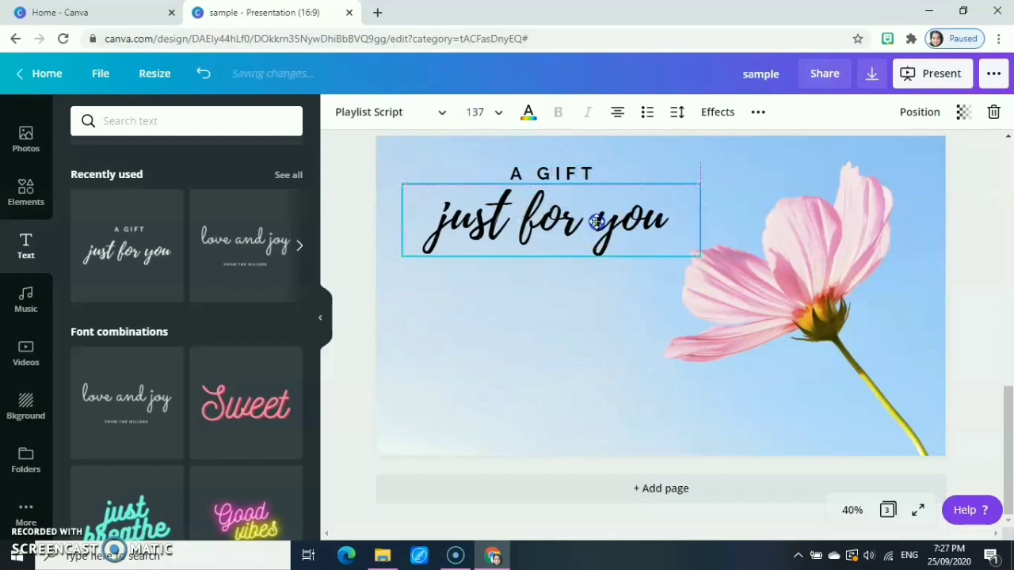
left_click(528, 117)
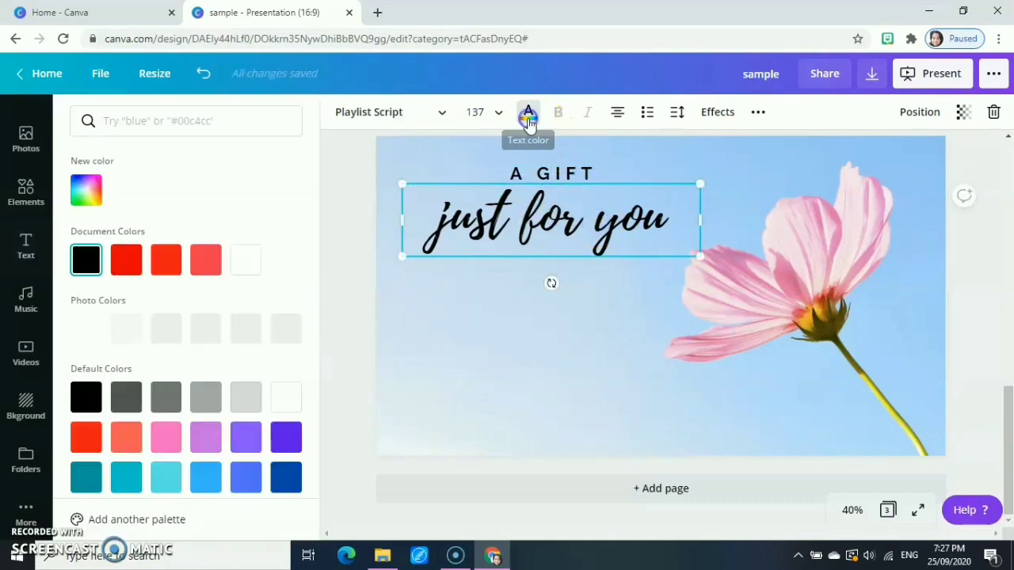
left_click(125, 259)
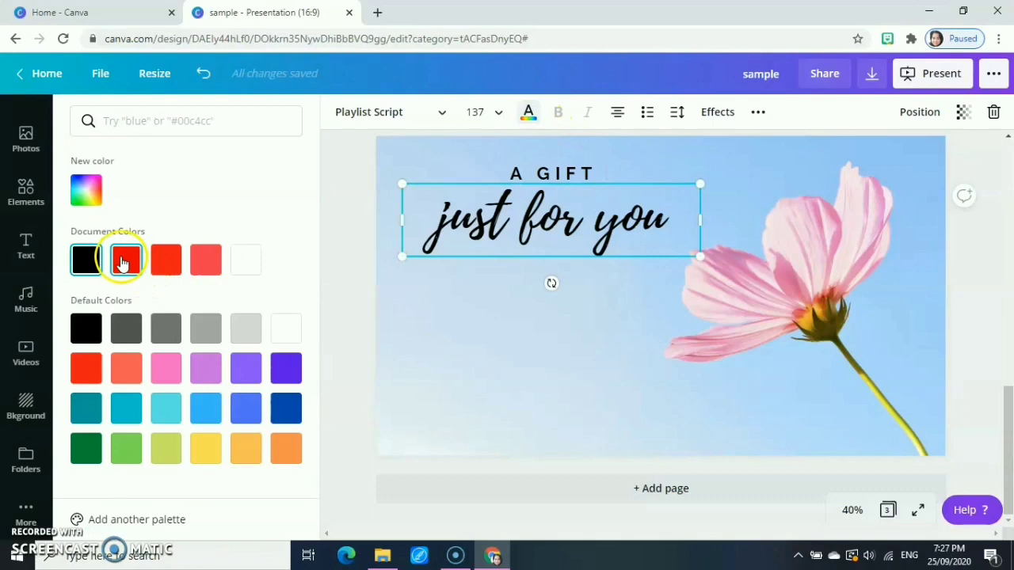
left_click(564, 178)
left_click(83, 271)
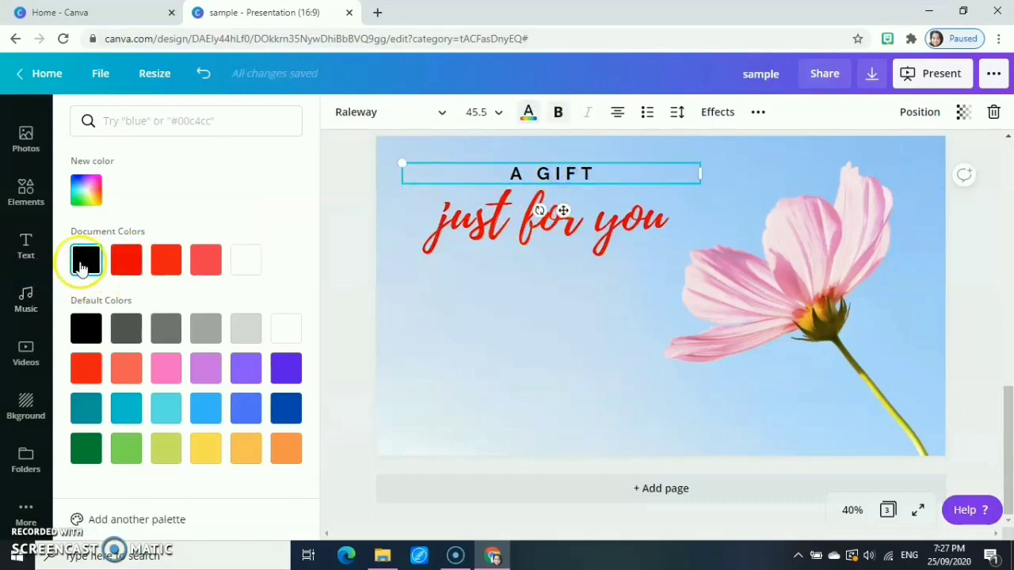
left_click(541, 286)
left_click(606, 247)
left_click_drag(606, 247, 606, 258)
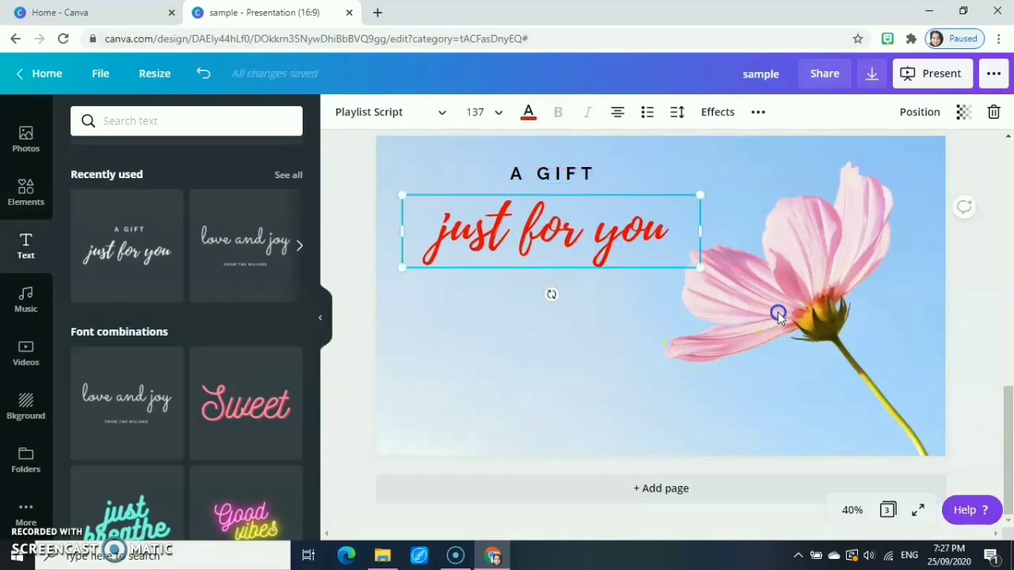
left_click(768, 186)
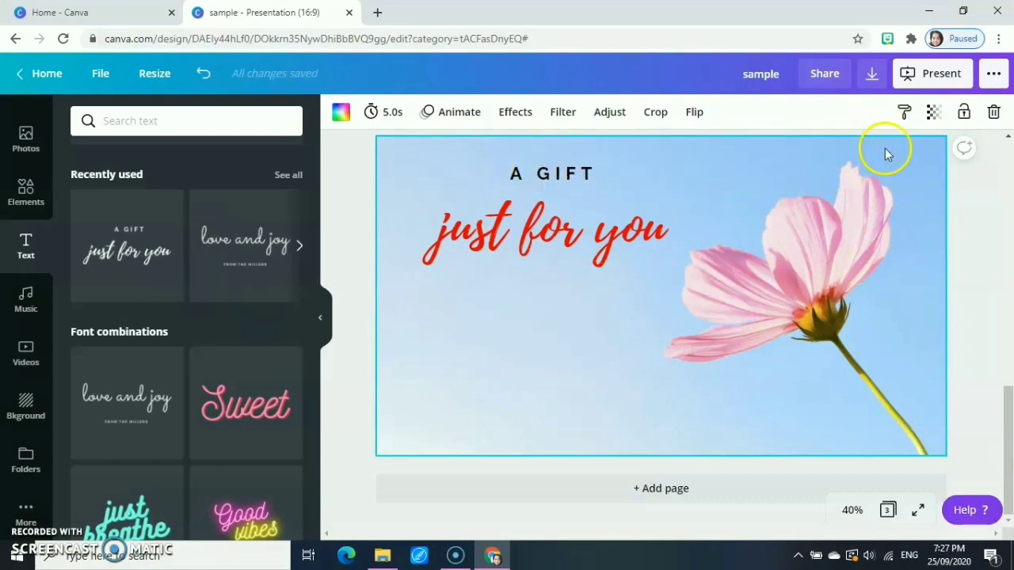
Step: Adjust the flower background photo's transparency, trying 44 before settling near 90
left_click(935, 115)
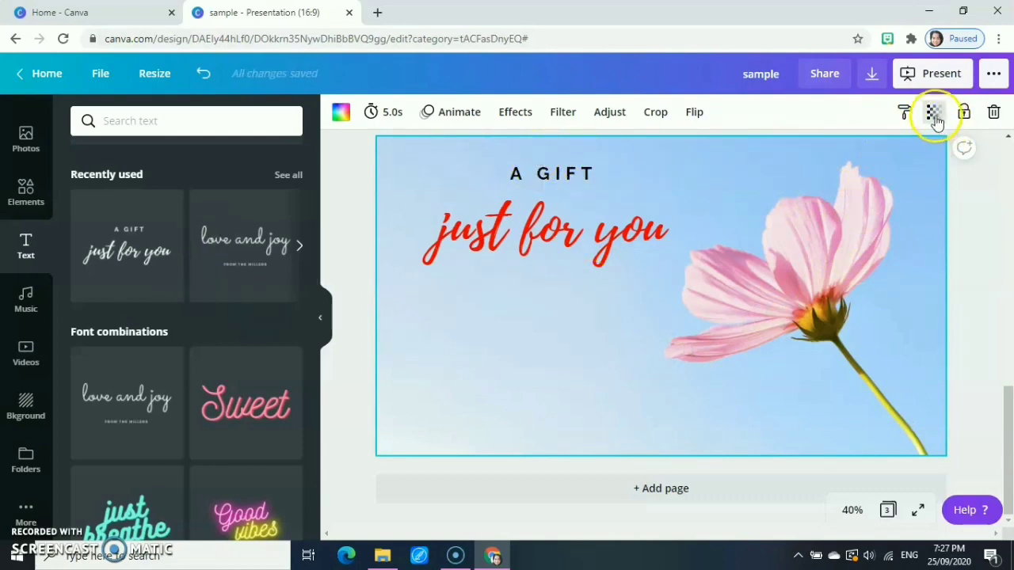
left_click(935, 115)
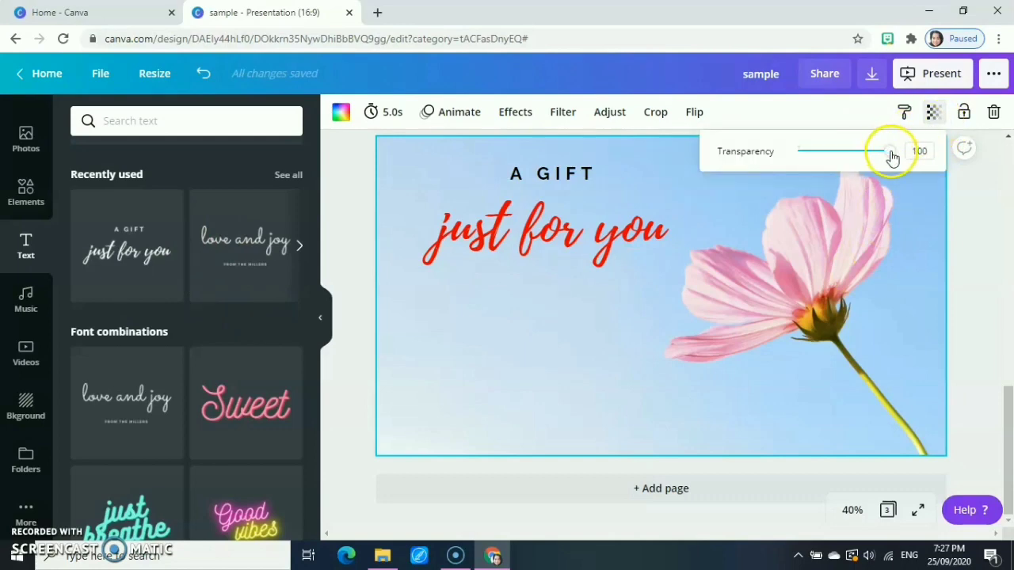
mouse_move(891, 156)
left_mouse_down()
mouse_move(817, 155)
mouse_move(891, 159)
mouse_move(878, 155)
left_mouse_up()
left_click(907, 267)
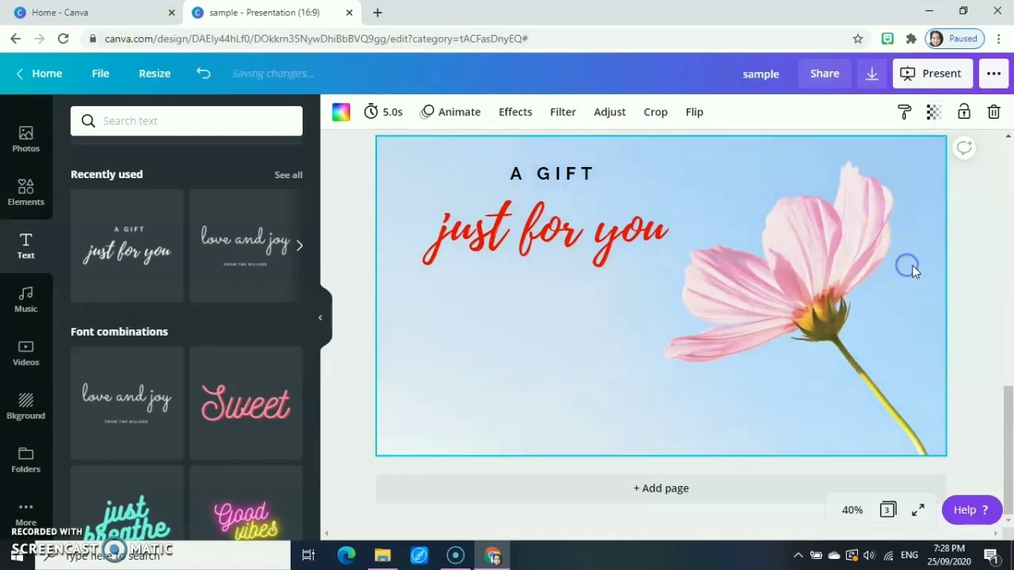
scroll(85, 327, "down", 1)
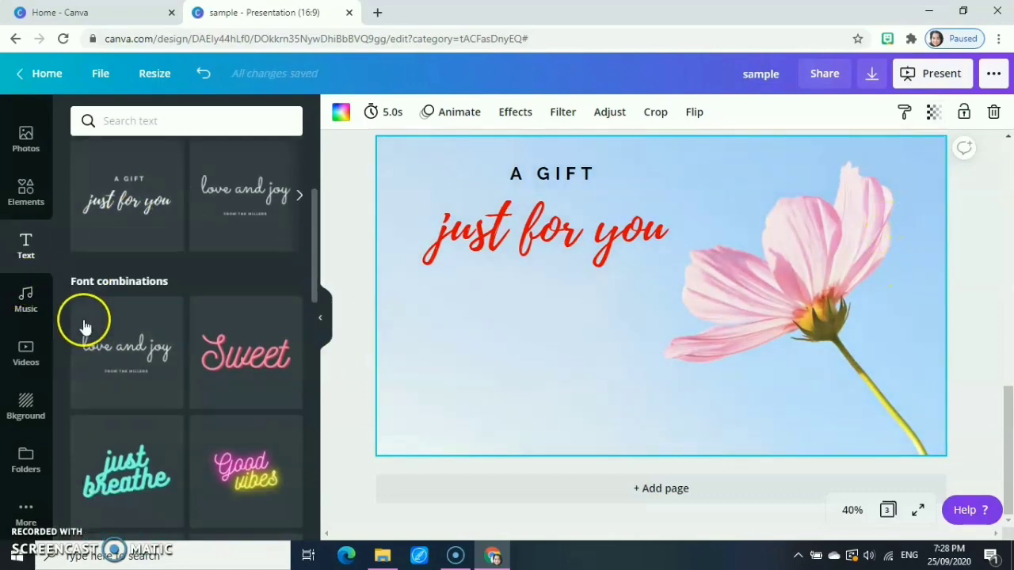
scroll(85, 326, "down", 3)
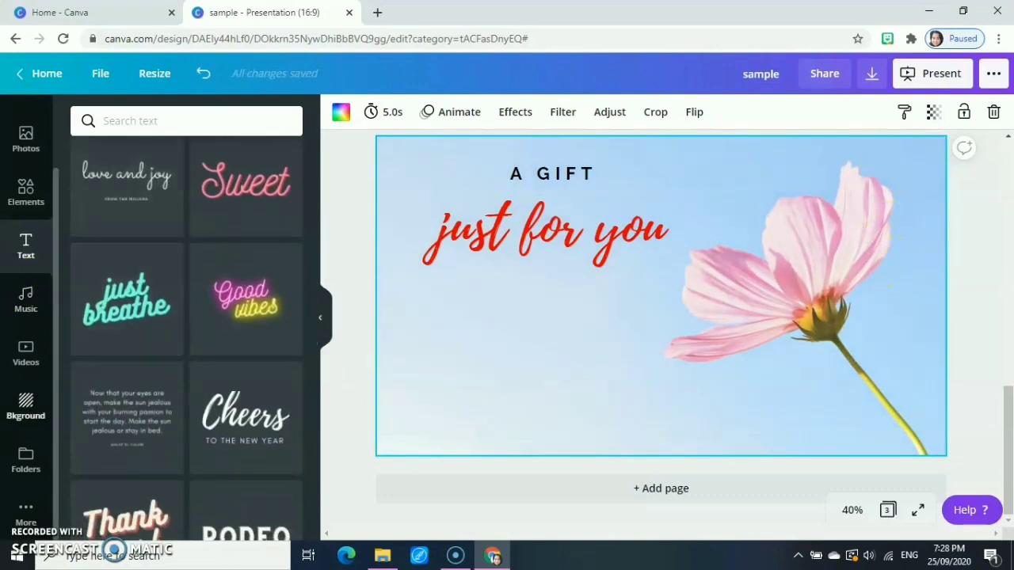
Step: Go through Folders and More to the Apps and Integrations list showing Bitmoji
left_click(26, 459)
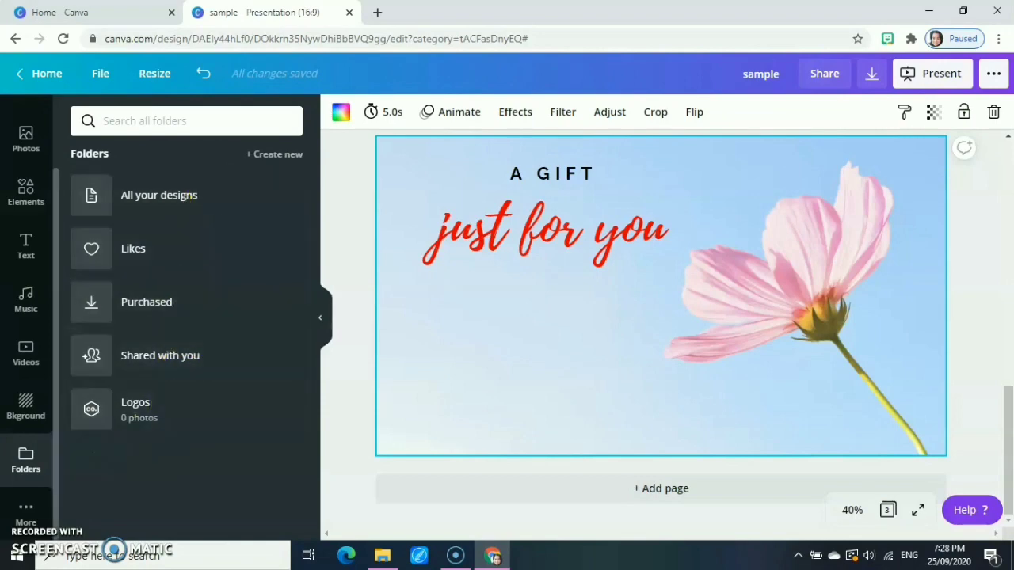
left_click(25, 511)
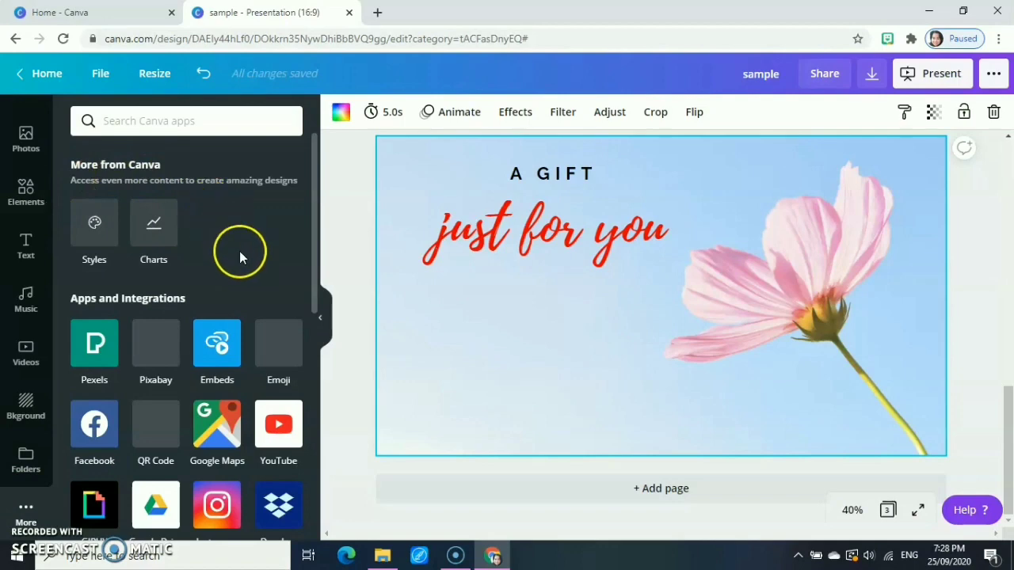
scroll(240, 253, "down", 2)
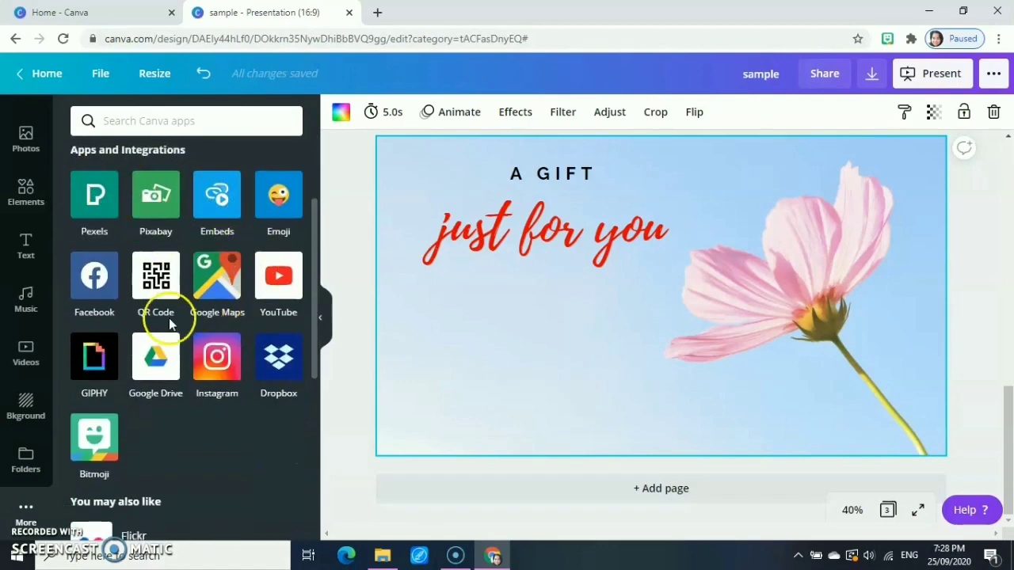
scroll(285, 218, "down", 2)
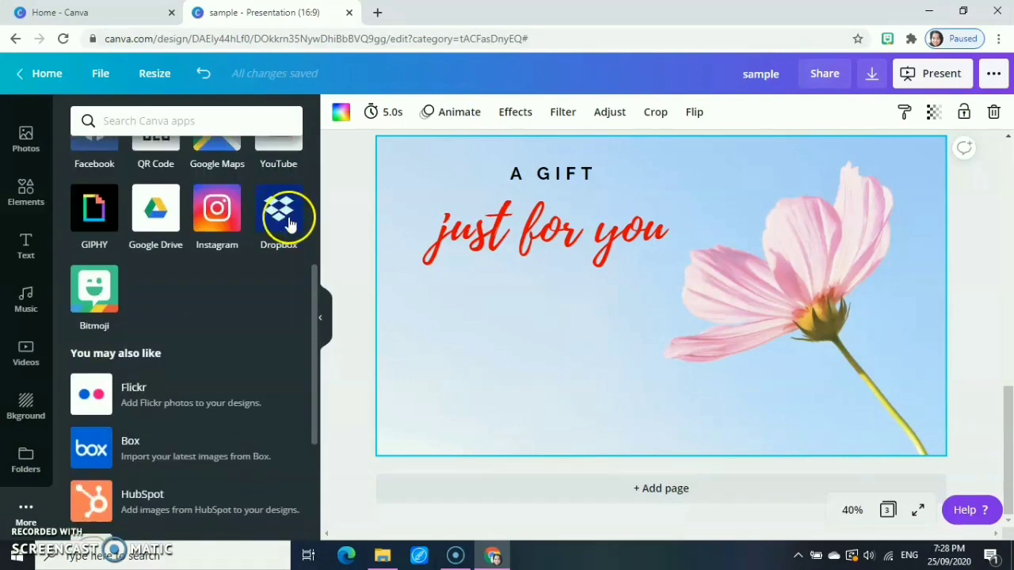
scroll(229, 246, "up", 1)
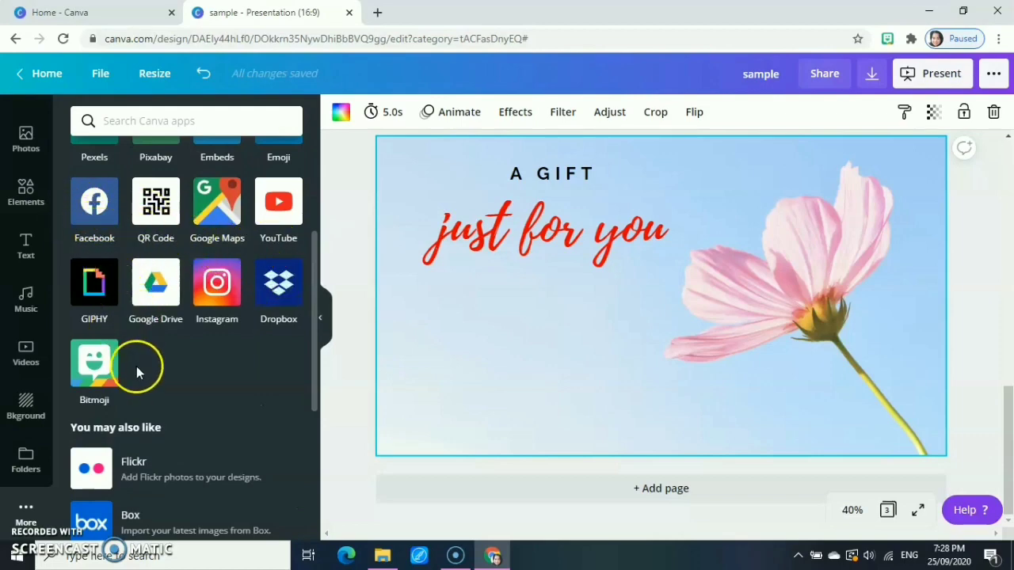
Step: Open the Bitmoji app and scroll its avatar stickers to find the waving and dancing ones
left_click(90, 371)
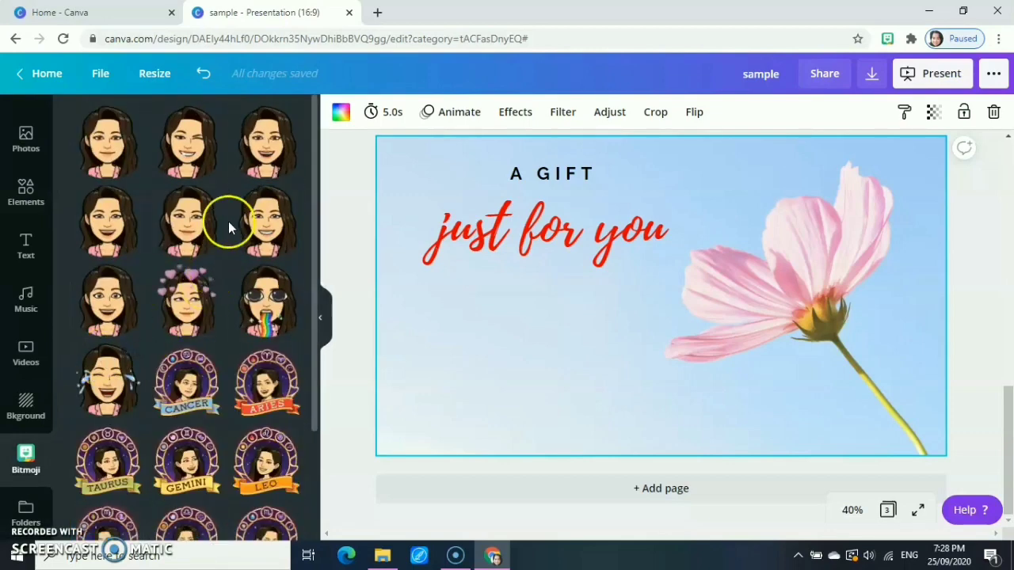
scroll(235, 310, "down", 2)
scroll(231, 309, "down", 6)
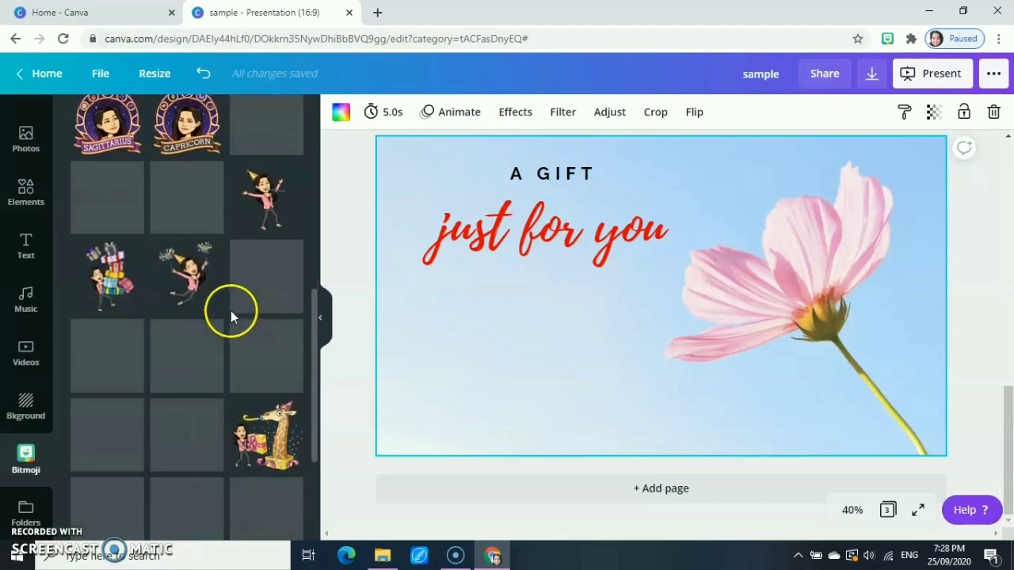
scroll(206, 321, "down", 5)
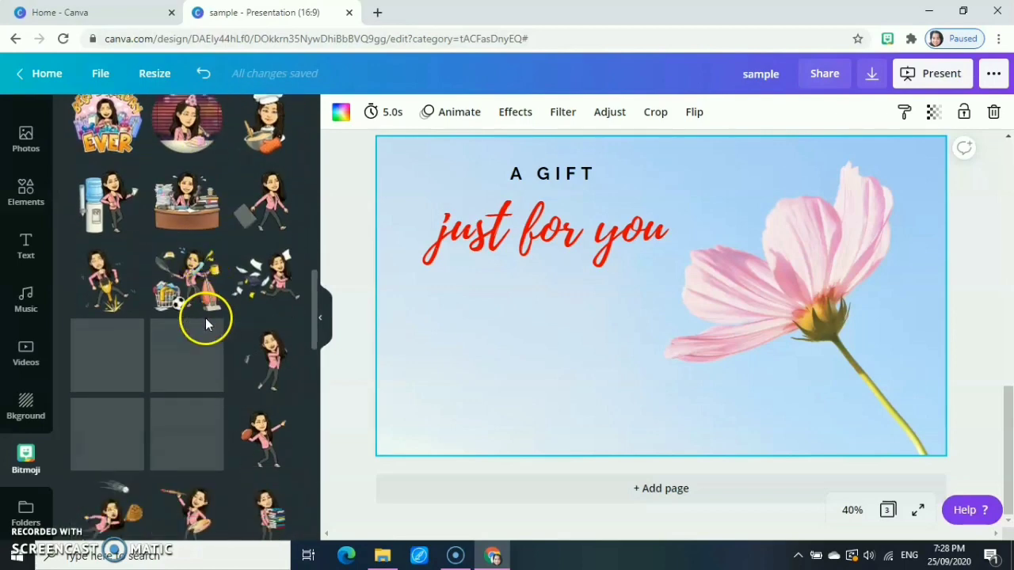
scroll(229, 313, "down", 5)
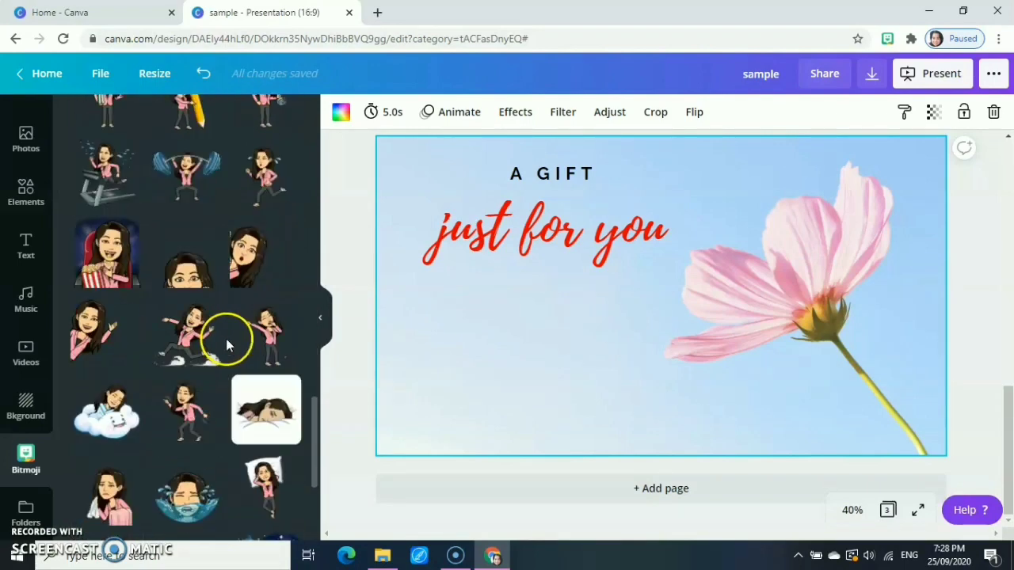
scroll(206, 342, "up", 1)
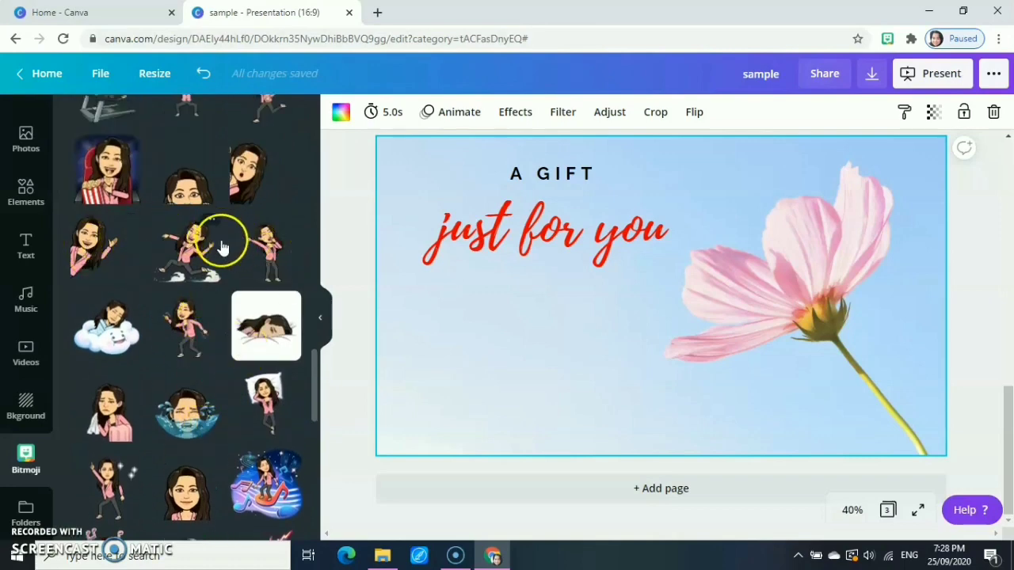
scroll(222, 237, "down", 2)
scroll(253, 358, "down", 2)
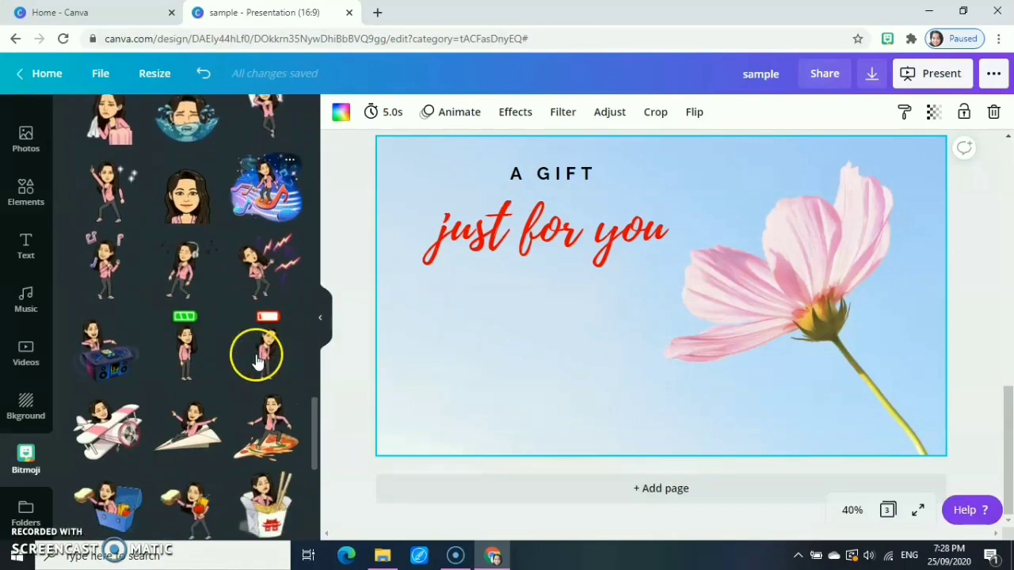
scroll(188, 361, "up", 1)
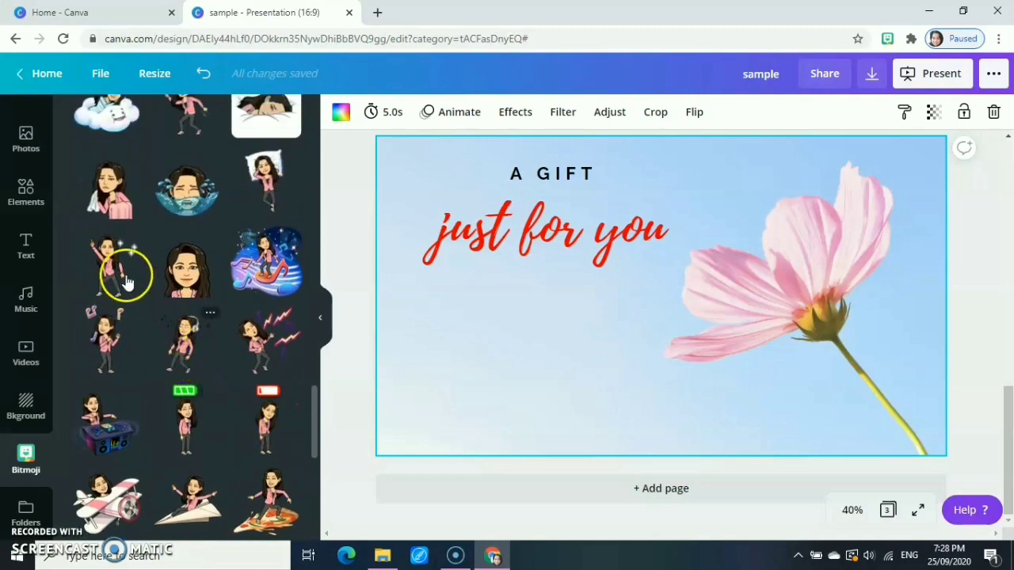
scroll(123, 289, "up", 1)
scroll(123, 289, "up", 2)
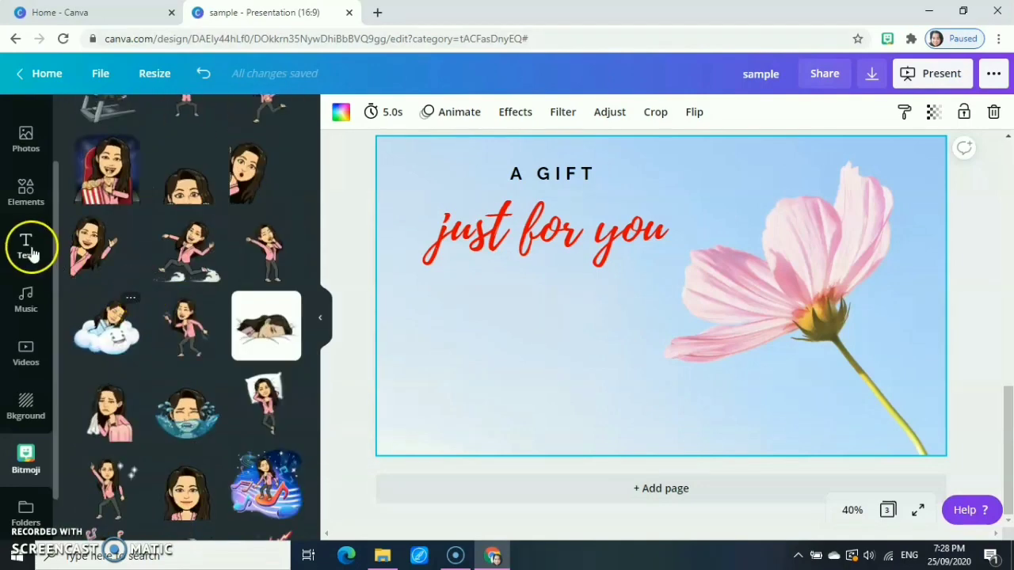
Step: Insert the waving Bitmoji sticker, enlarged and placed at the slide's lower left
left_click(95, 247)
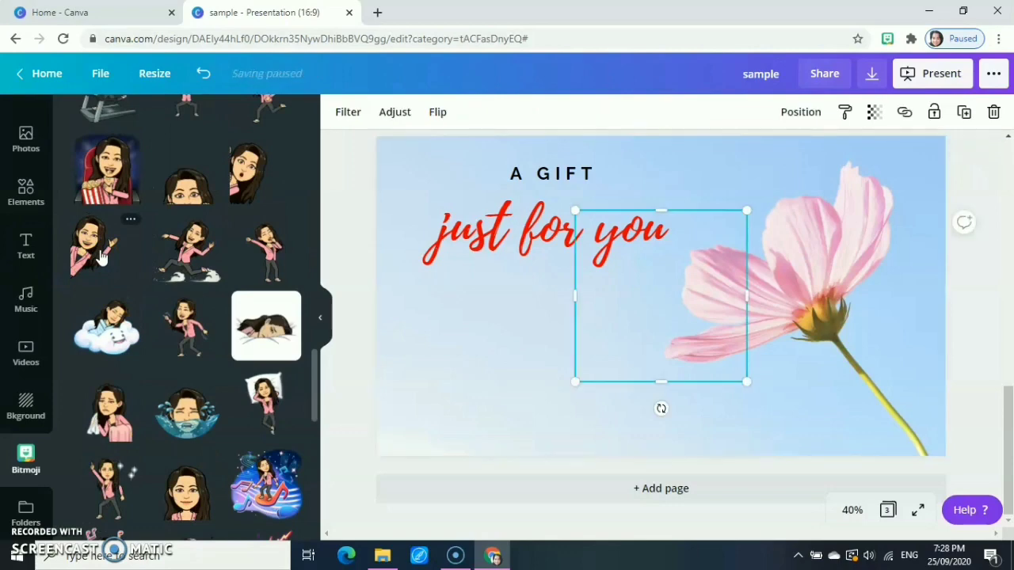
left_click_drag(602, 301, 434, 364)
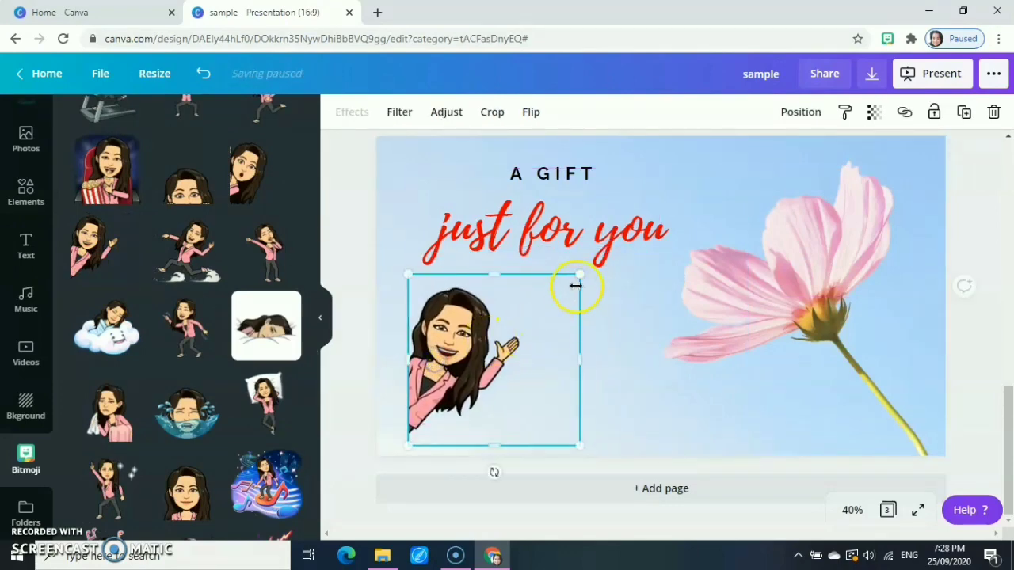
left_click_drag(583, 273, 622, 227)
left_click_drag(556, 303, 524, 327)
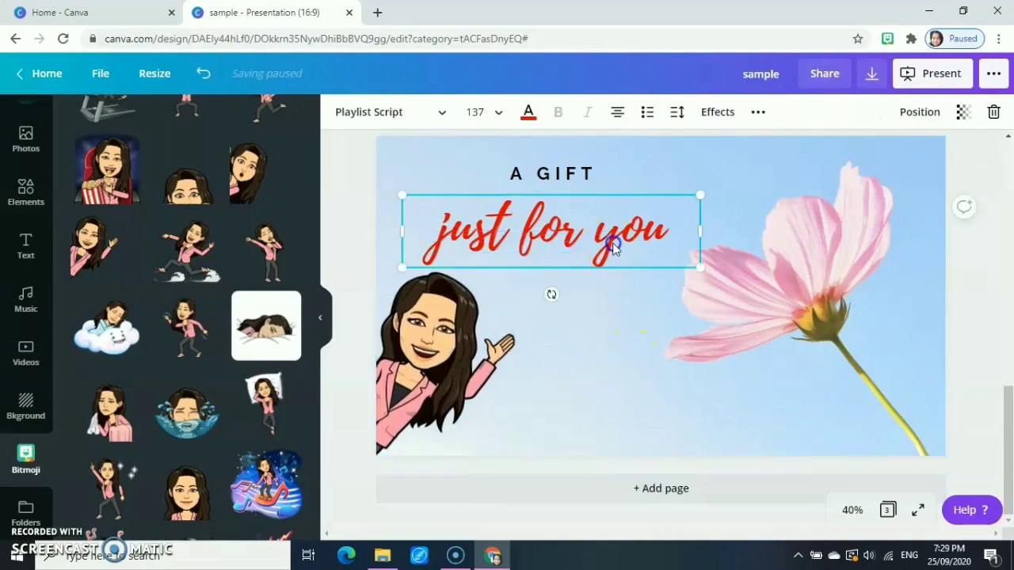
Step: Move 'A GIFT' and 'just for you' down toward the middle beside the sticker
left_click_drag(607, 245, 690, 410)
left_click(568, 185)
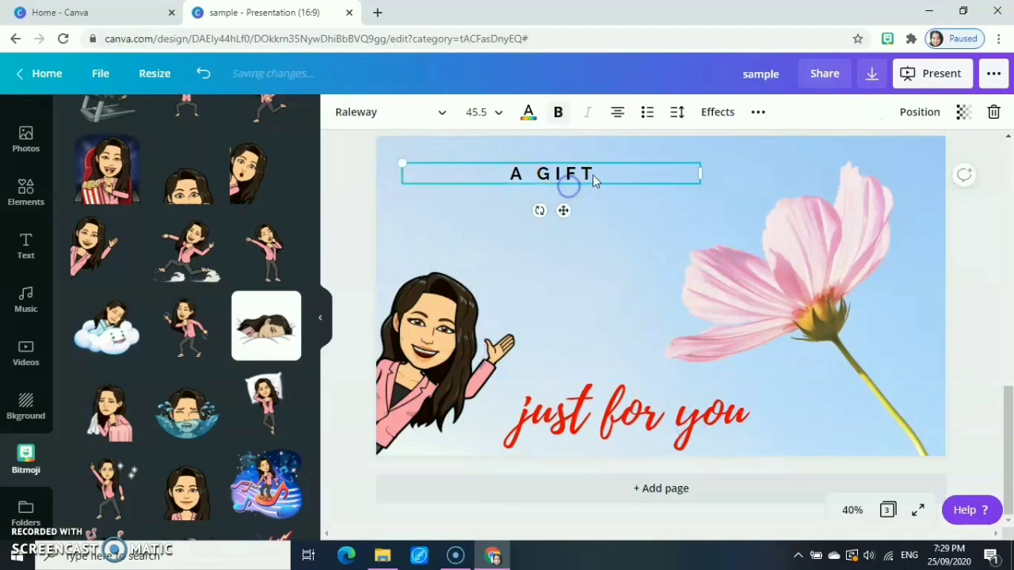
left_click_drag(594, 176, 634, 290)
left_click_drag(649, 387, 650, 362)
left_click(608, 226)
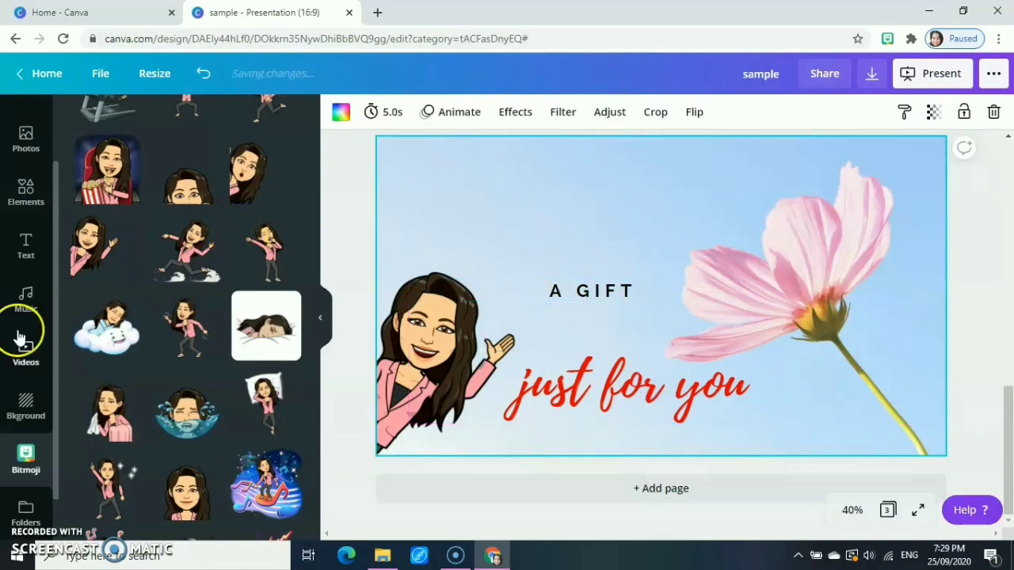
Step: Enlarge the Bitmoji sticker further to 875 × 875 and nudge it up slightly
scroll(143, 335, "down", 10)
scroll(74, 392, "down", 5)
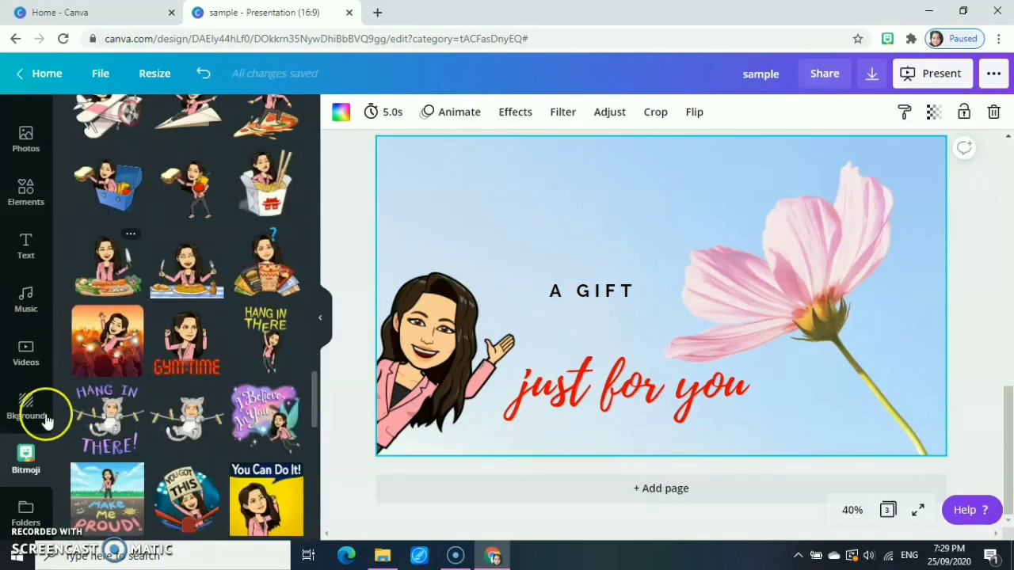
scroll(49, 443, "down", 1)
scroll(248, 362, "down", 5)
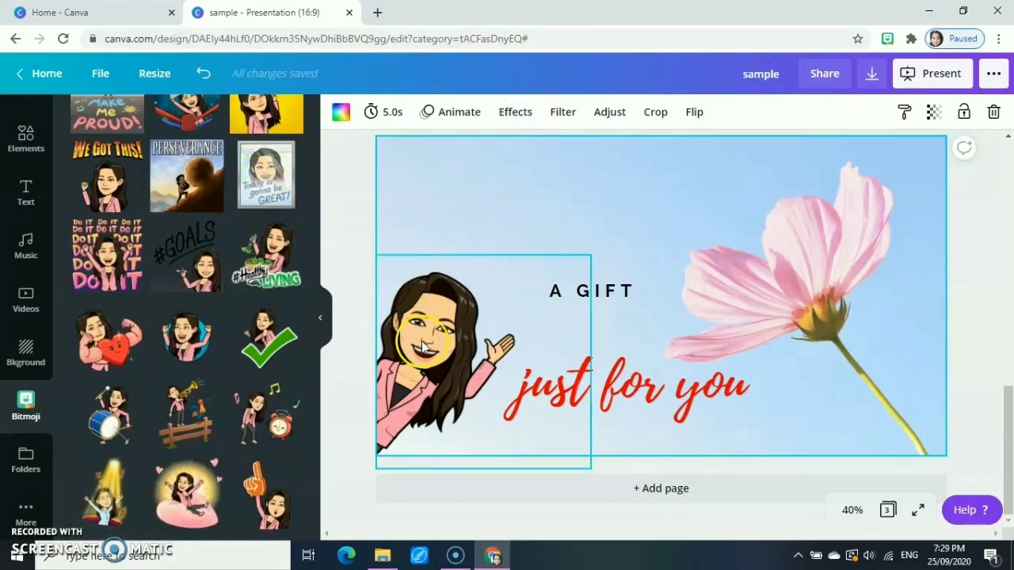
left_click(510, 283)
left_click_drag(635, 210, 636, 211)
left_click_drag(442, 271, 442, 270)
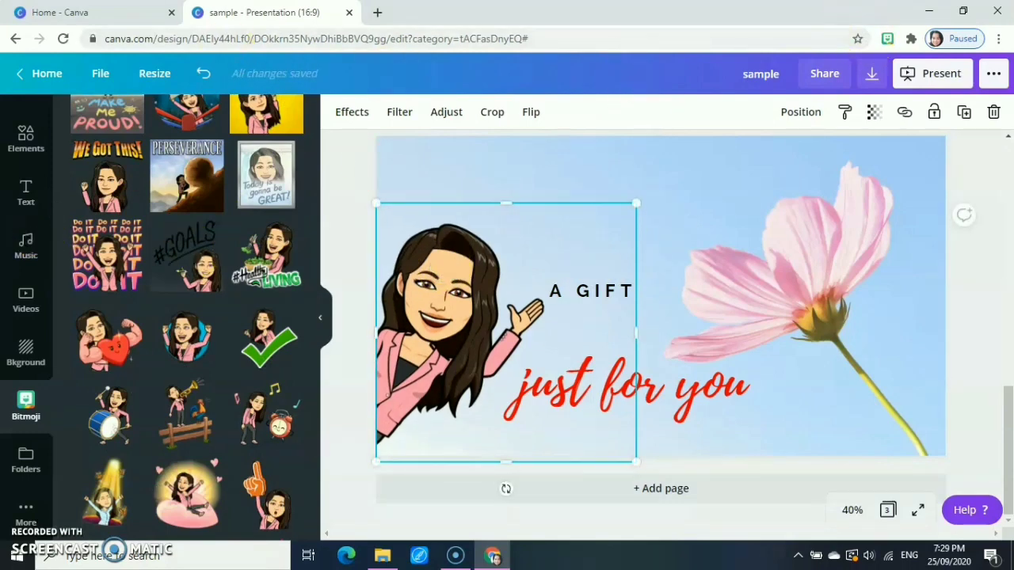
left_click(757, 176)
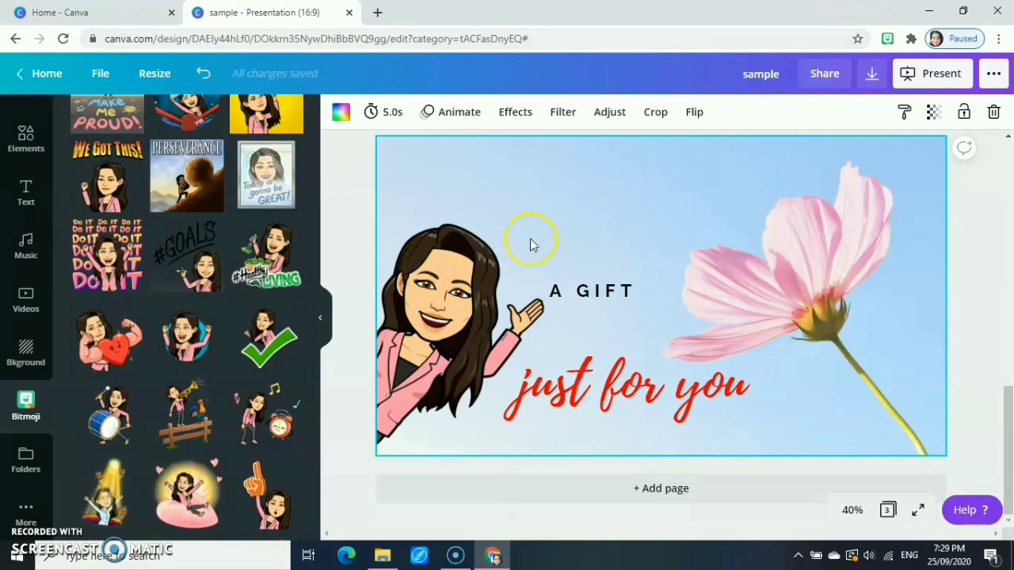